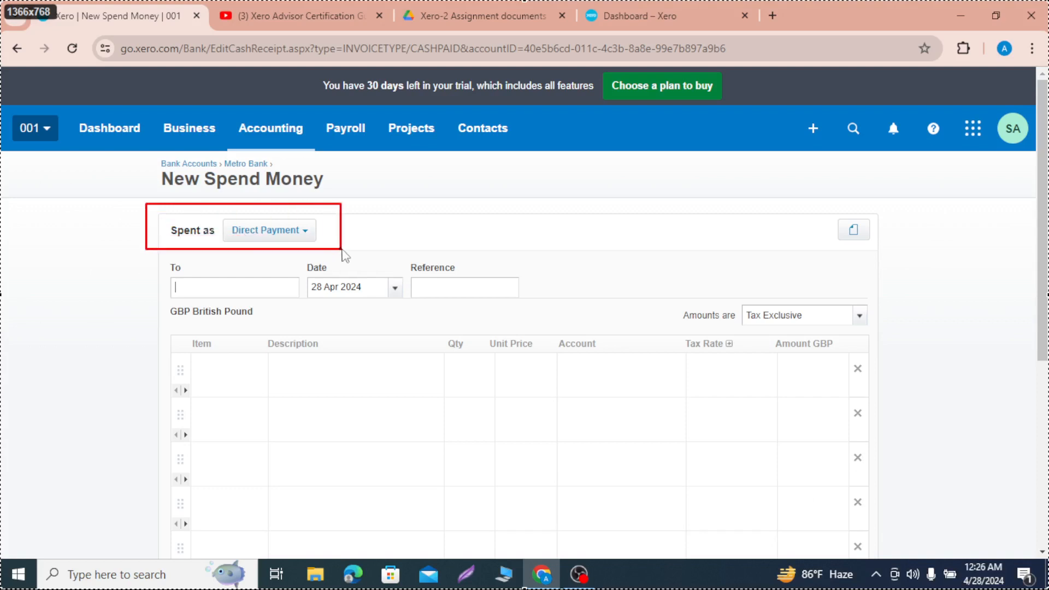
Step: Outline the Spent as selector's arrow and its Direct Payment, Prepayment and Overpayment options in red on screen captures, discarding the captures
drag(285, 221, 319, 241)
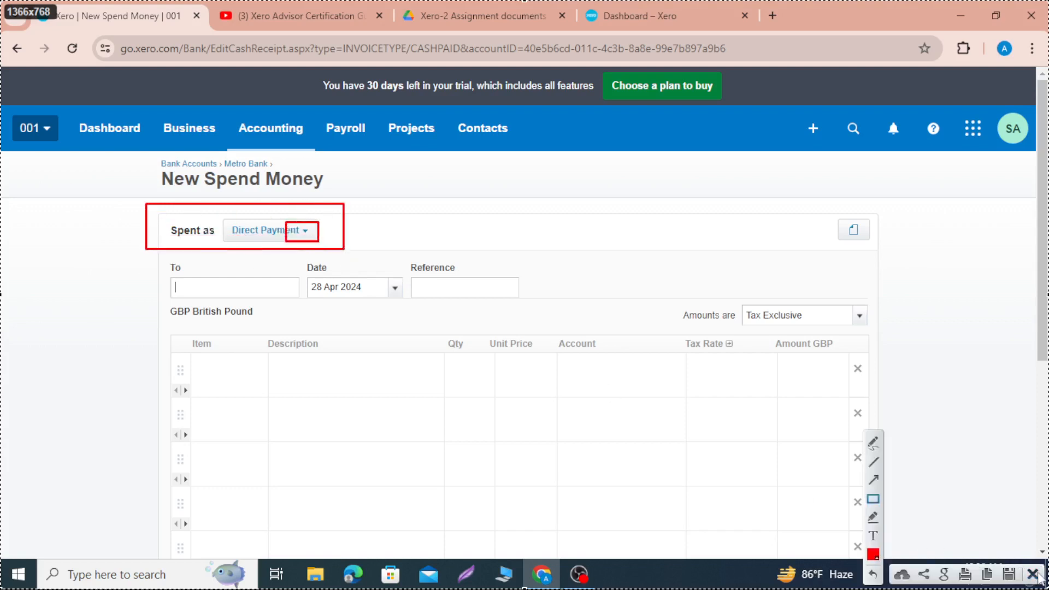
click(1034, 574)
click(303, 235)
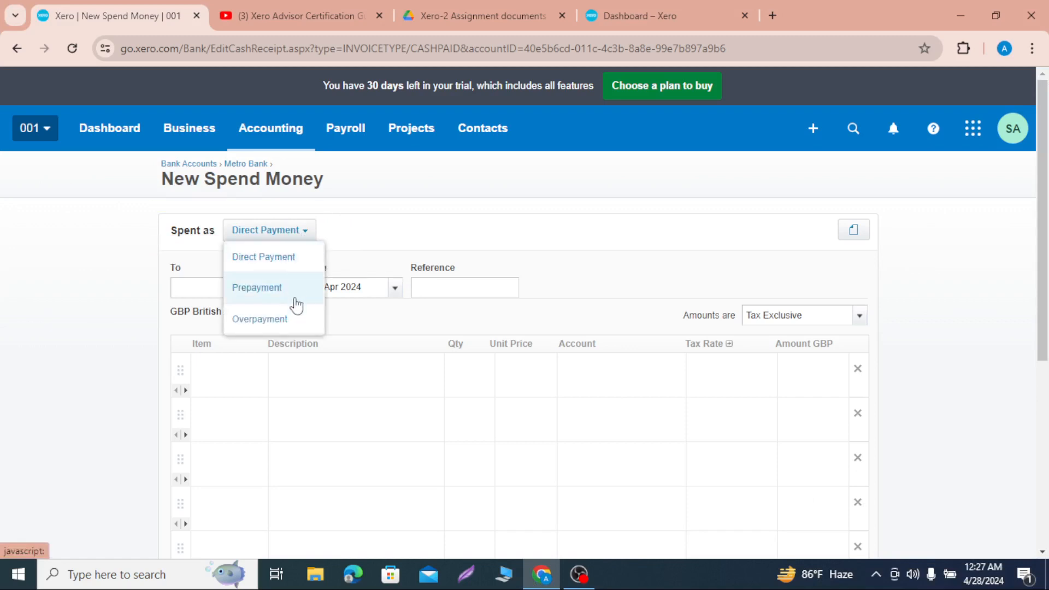
key(Print)
click(339, 237)
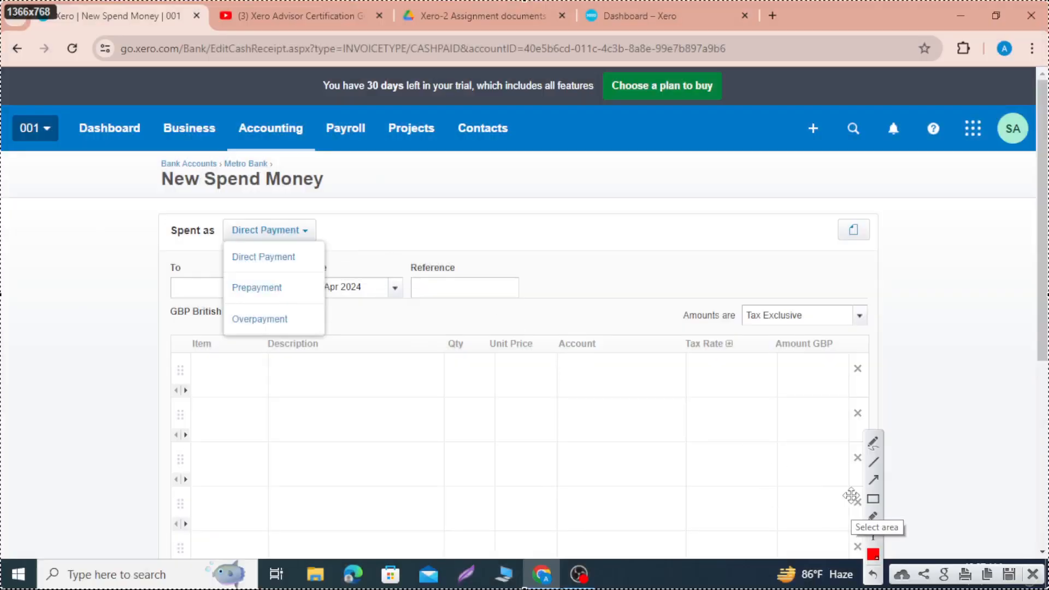
click(874, 499)
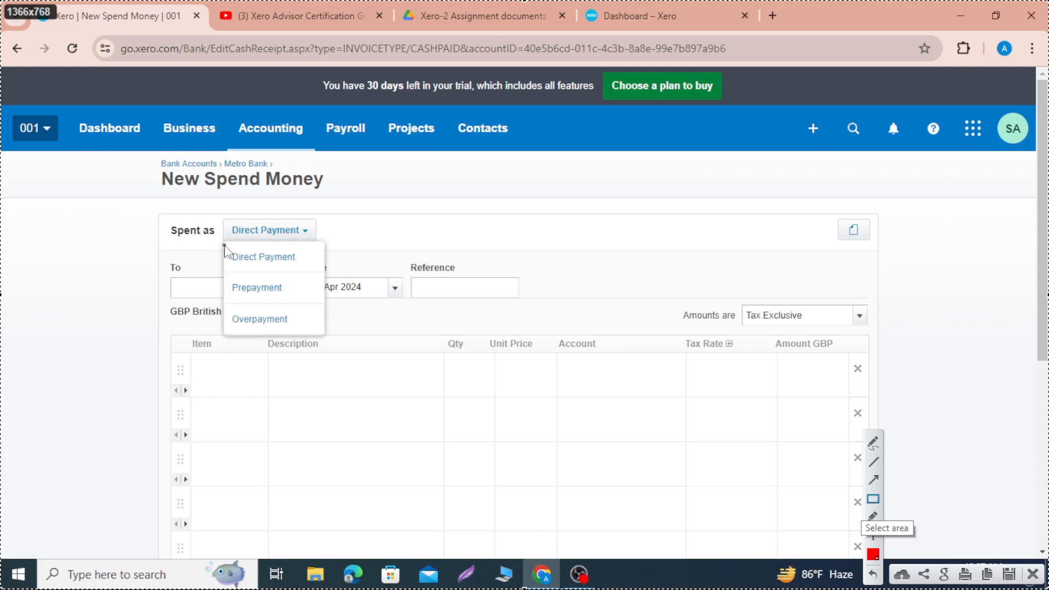
mouse_move(226, 245)
mouse_down()
mouse_move(253, 264)
mouse_move(310, 270)
mouse_up()
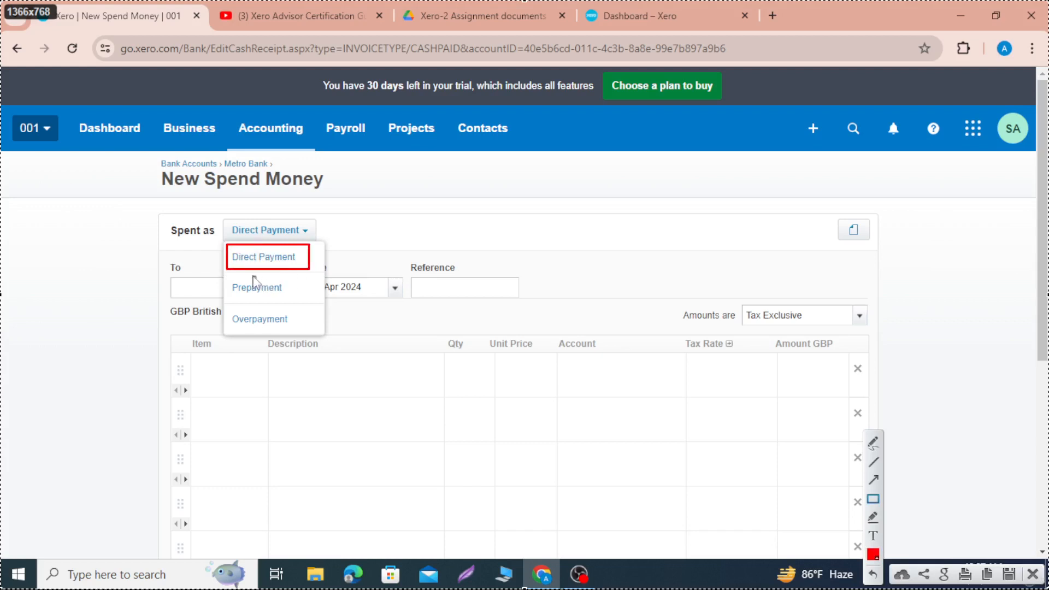
drag(221, 274, 291, 301)
mouse_move(221, 305)
mouse_down()
mouse_move(239, 328)
mouse_move(301, 336)
mouse_up()
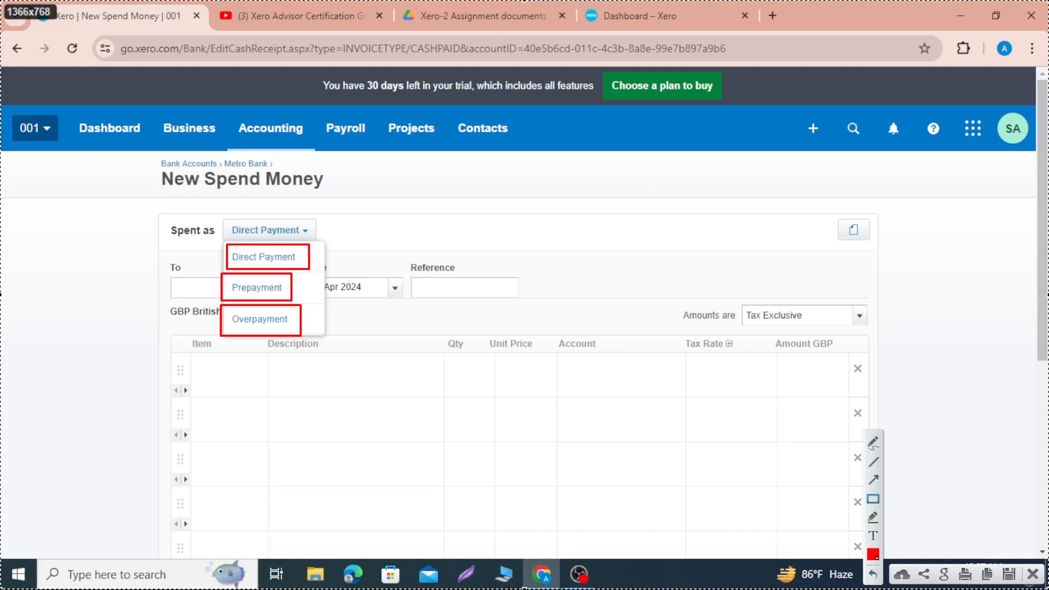
click(1031, 575)
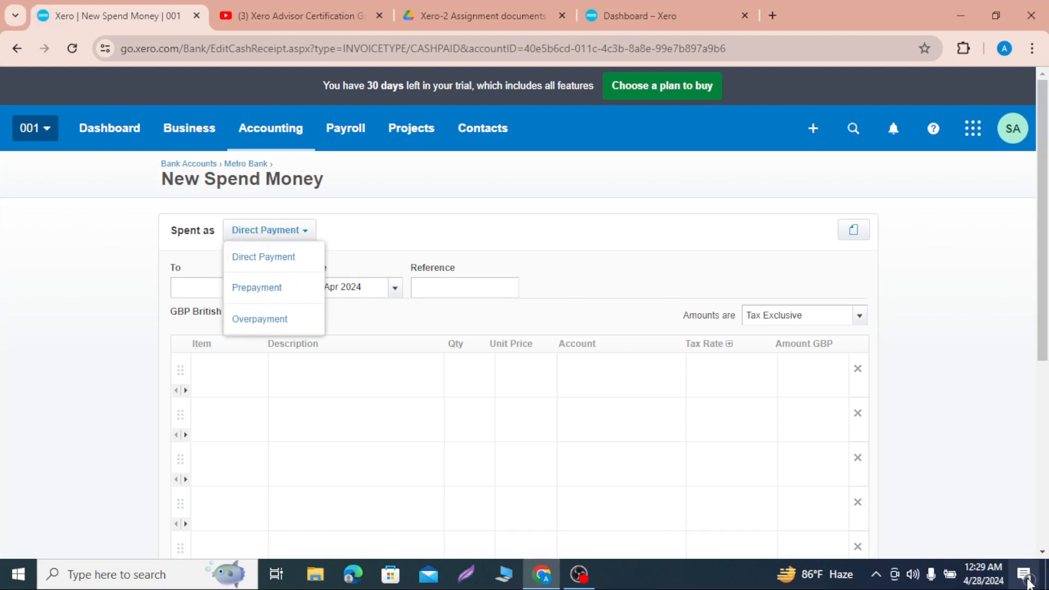
click(608, 298)
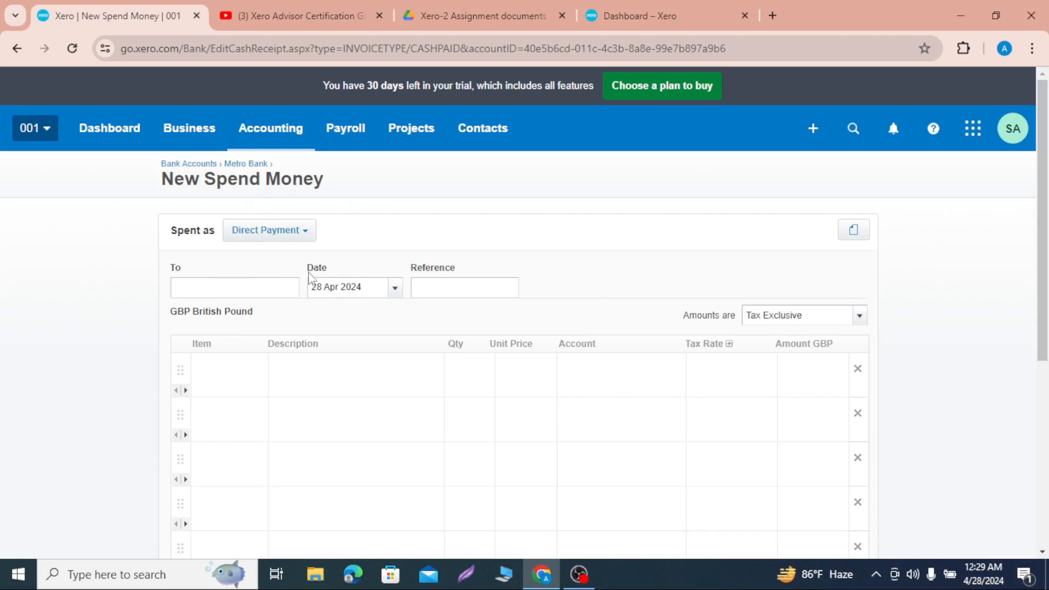
Step: Switch the spend money type to Prepayment and back to Direct Payment
click(305, 241)
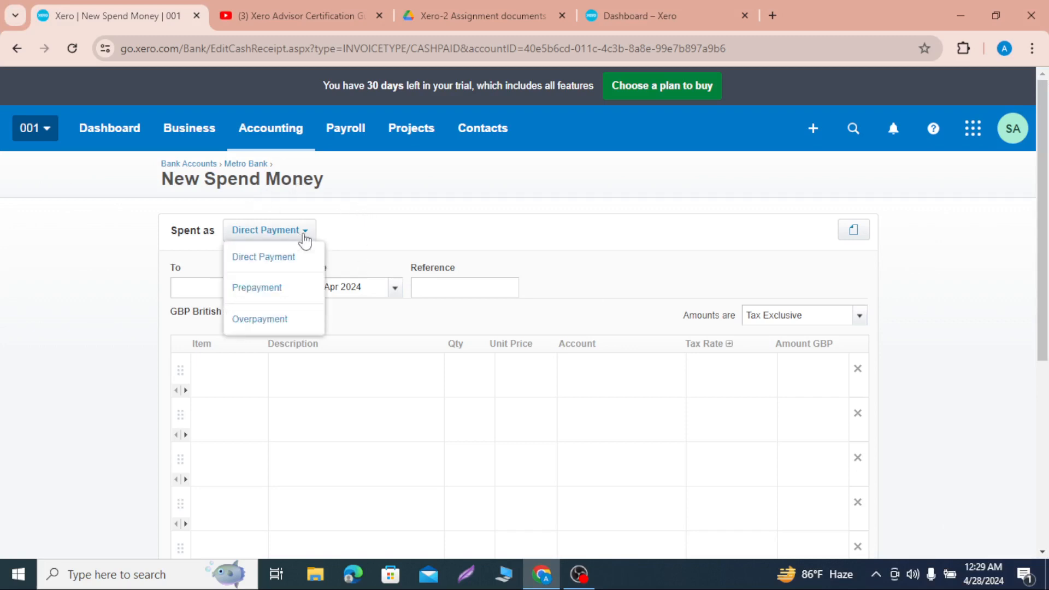
click(278, 296)
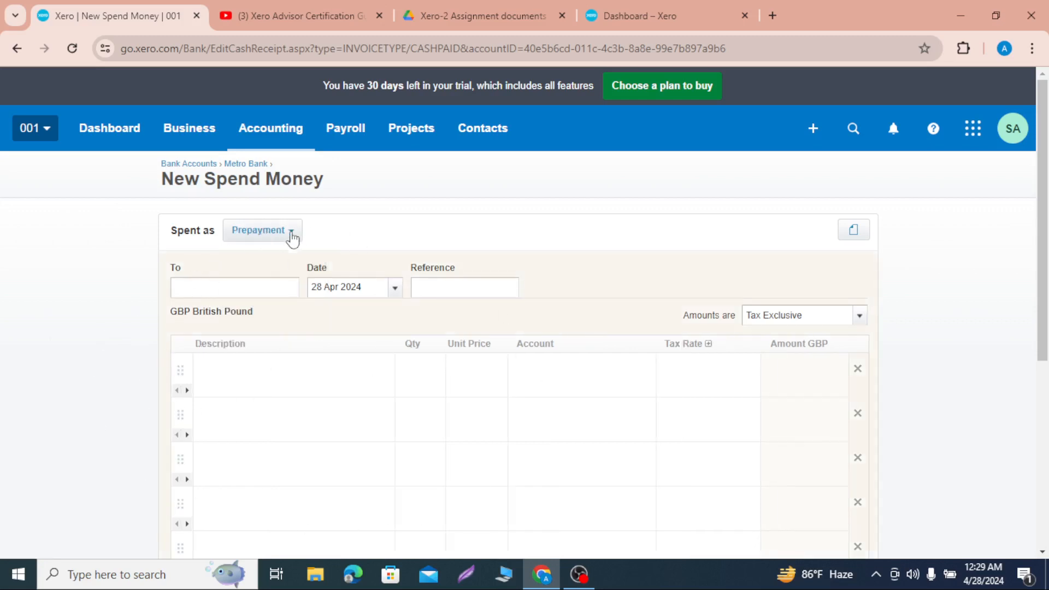
click(264, 235)
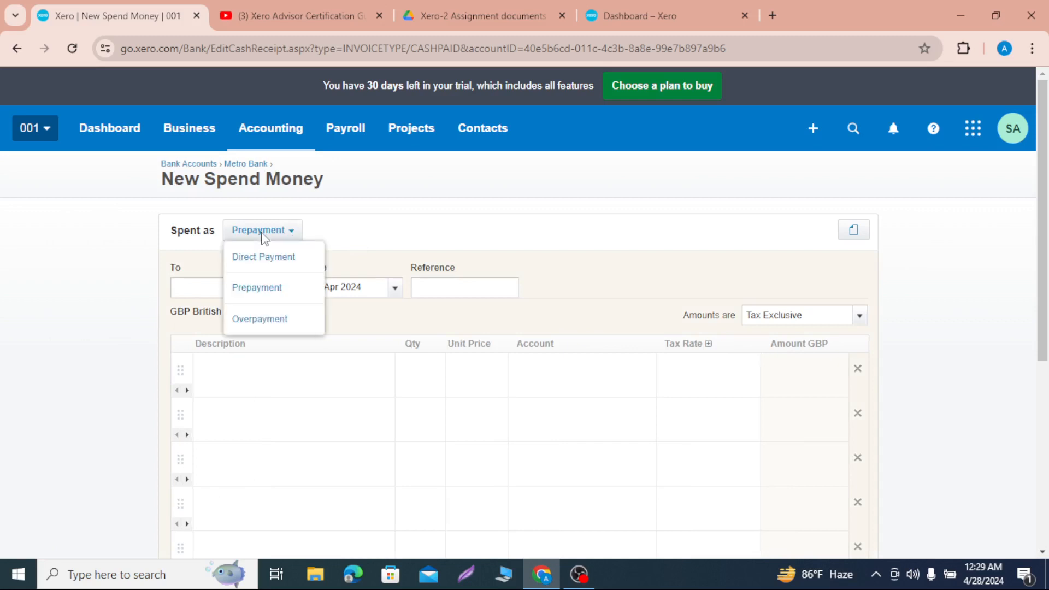
click(277, 259)
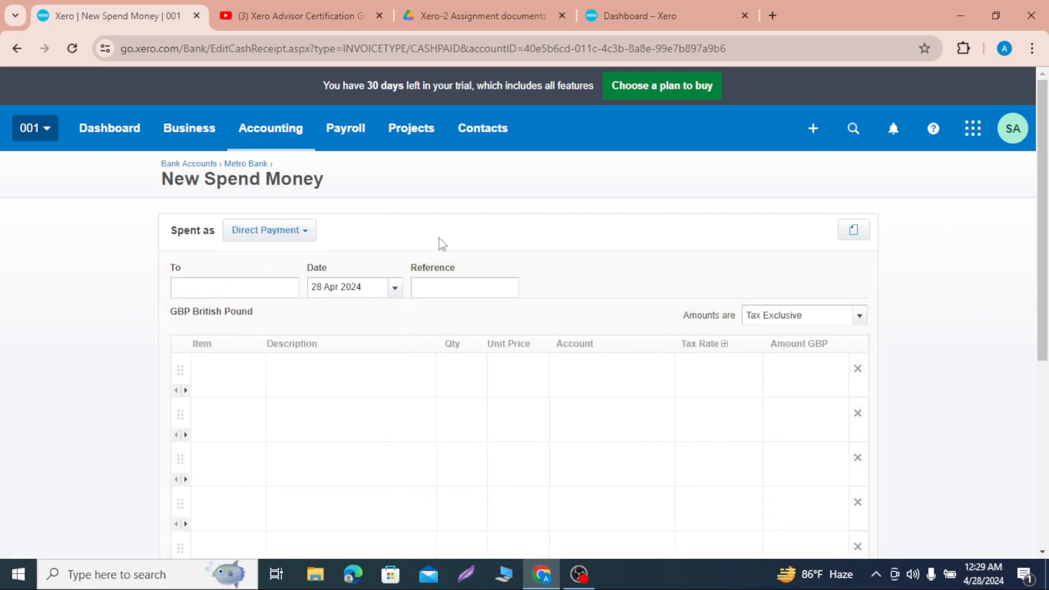
Step: Outline the Item and Description columns of the direct payment form in red on a screen capture and discard it
key(Print)
key(ctrl+a)
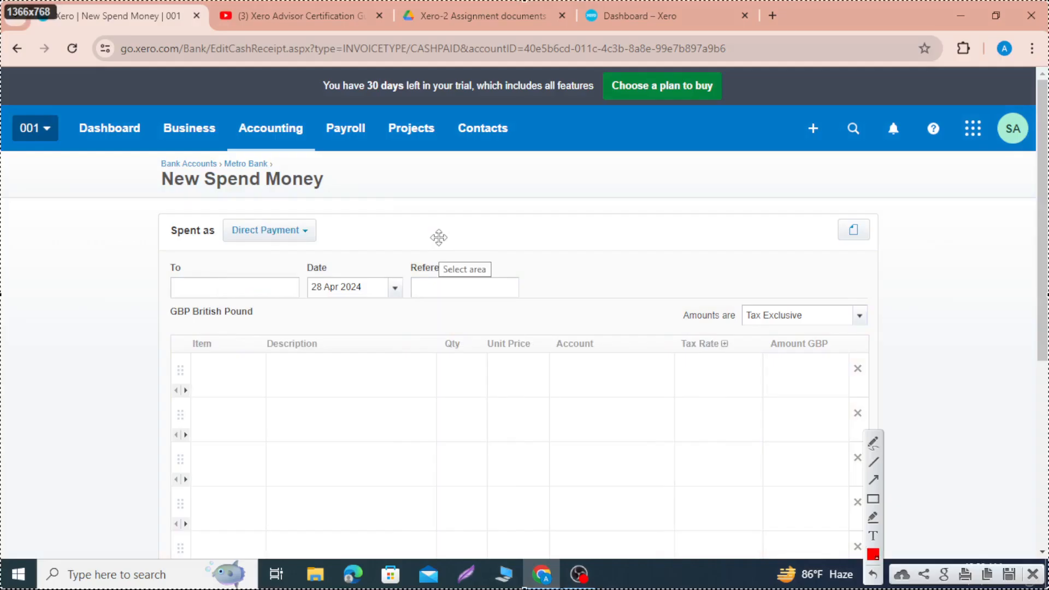
click(873, 499)
drag(157, 321, 257, 496)
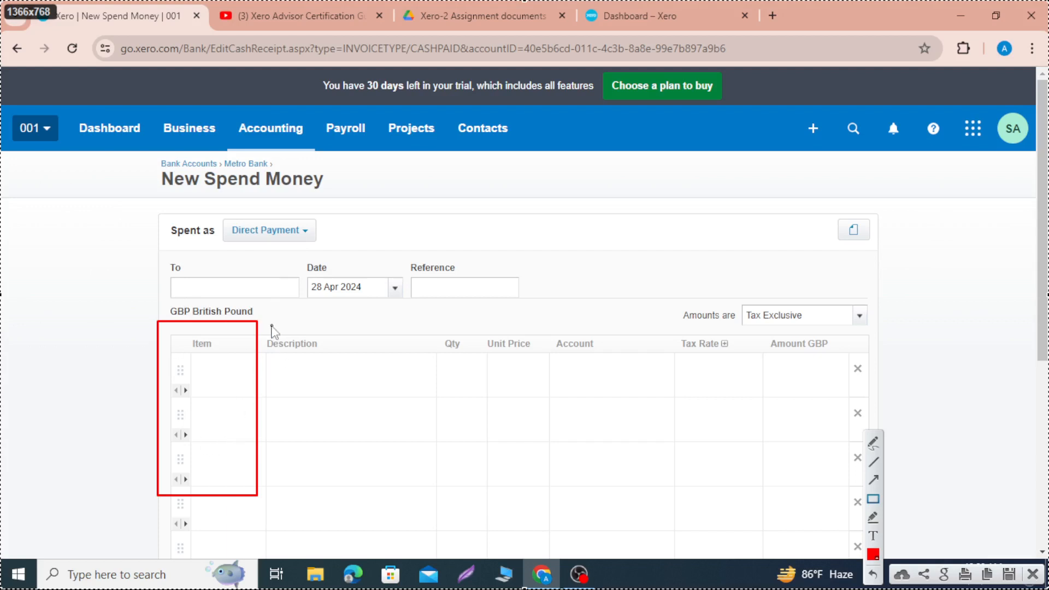
drag(263, 319, 392, 491)
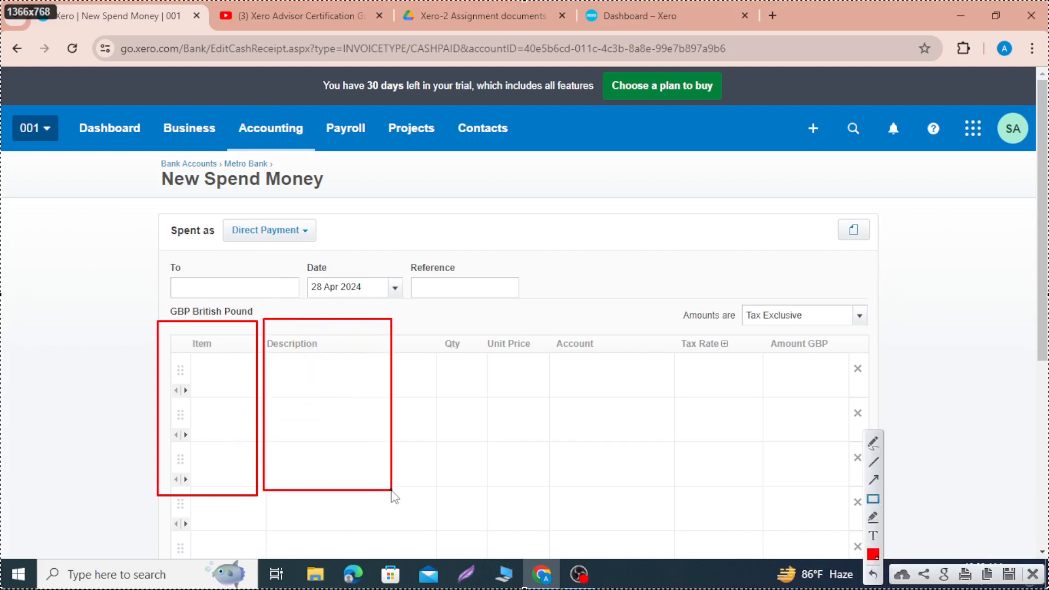
click(1036, 576)
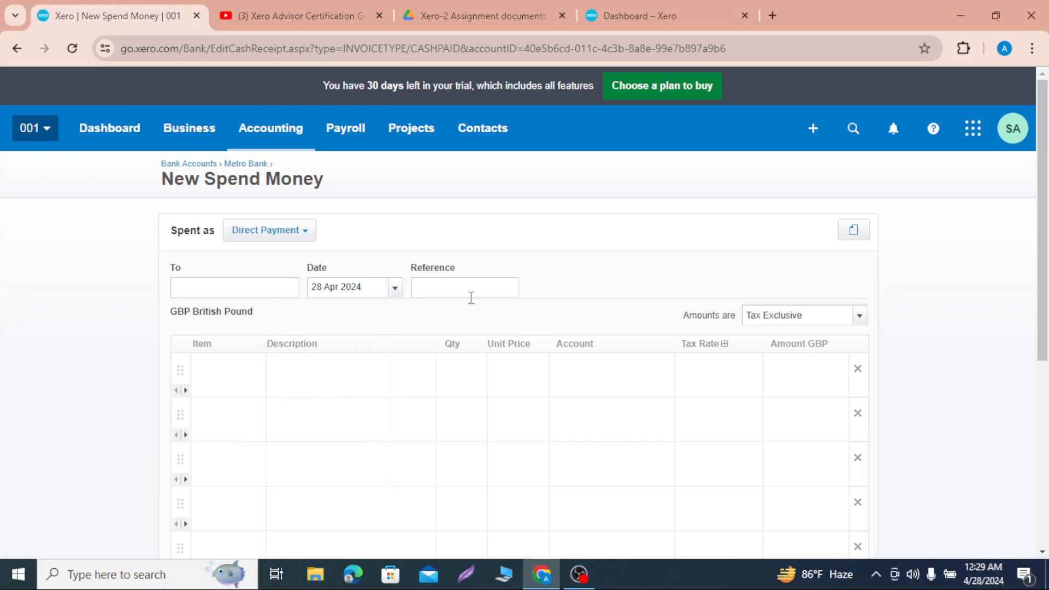
Step: Set the spend money transaction up as a Prepayment to the existing payee contact, dated 1 Apr 2024
click(305, 236)
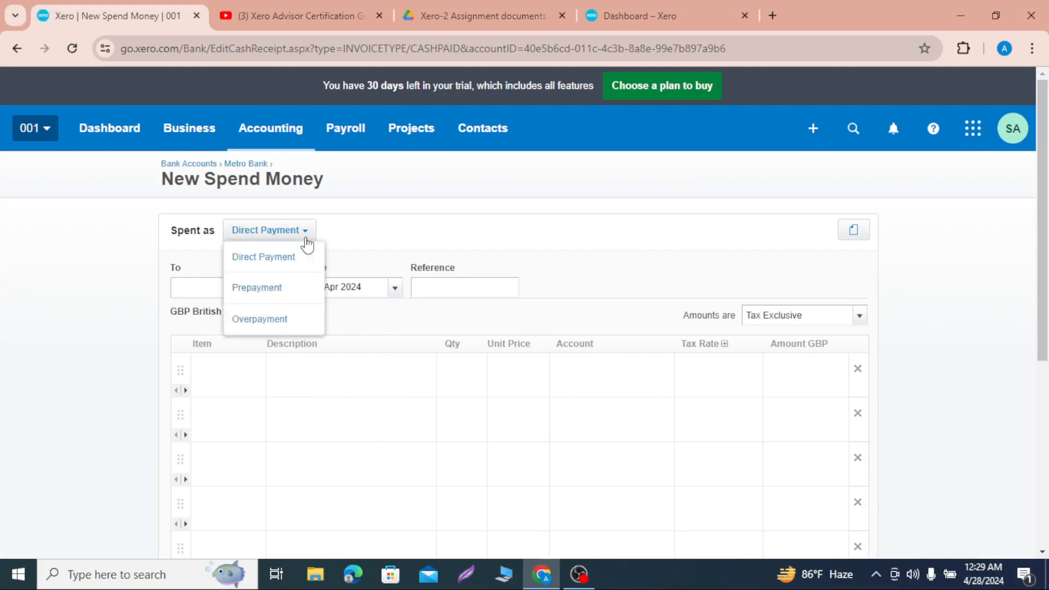
click(281, 288)
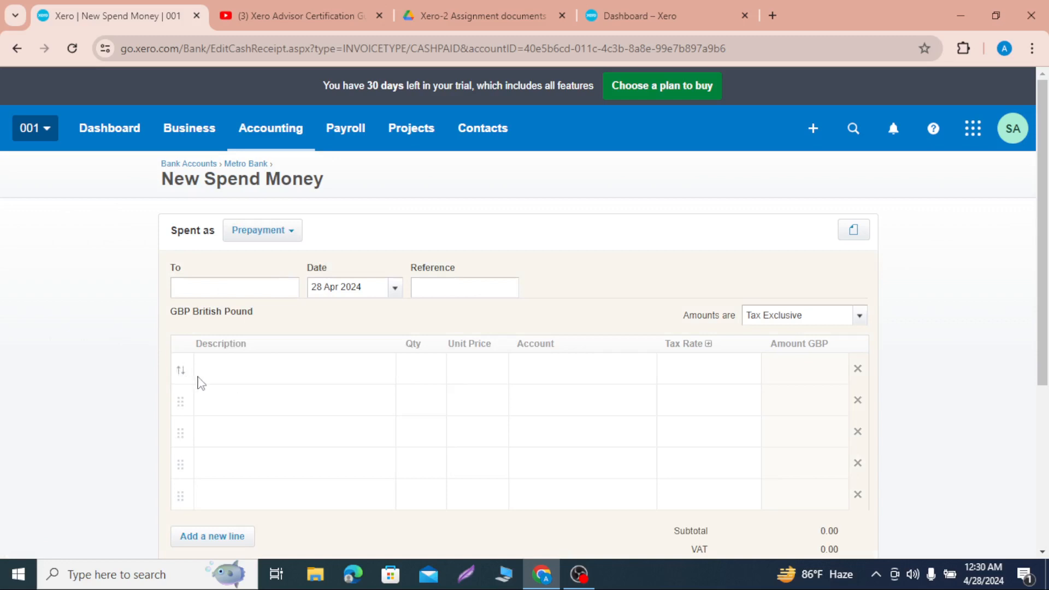
click(238, 282)
text(pa)
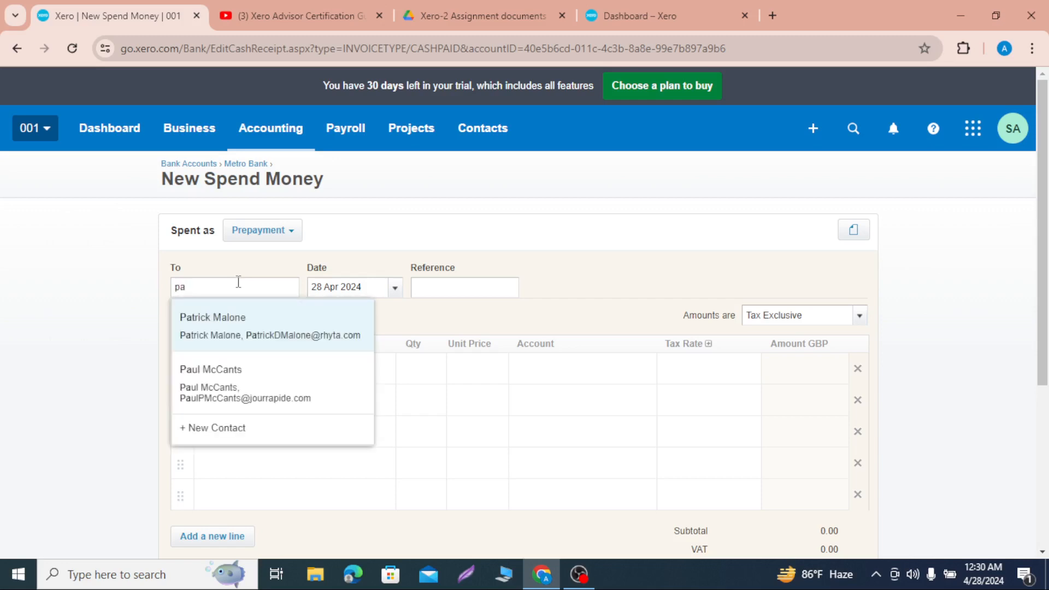
click(237, 331)
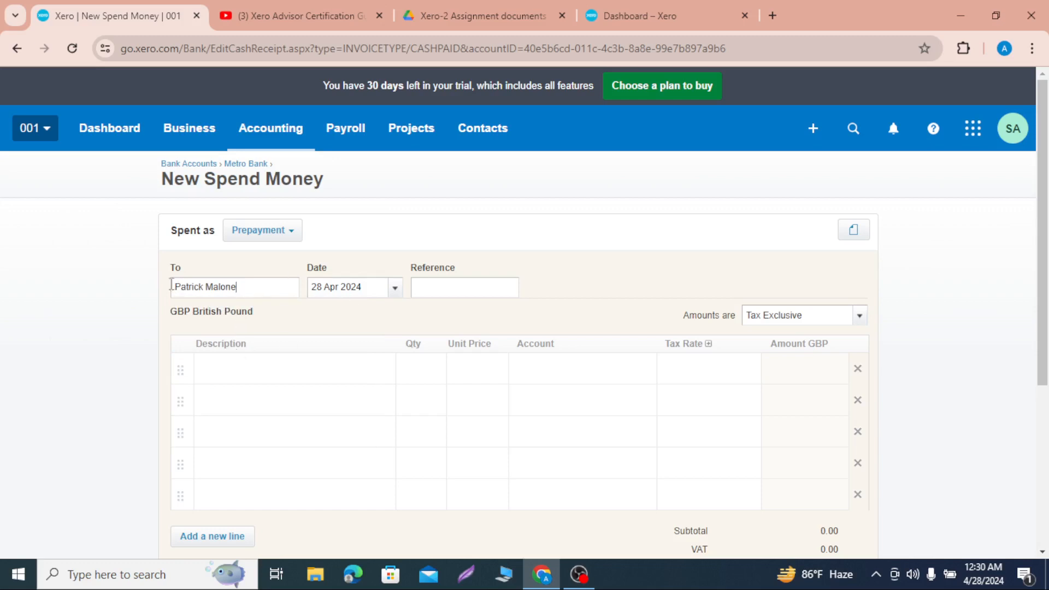
click(394, 288)
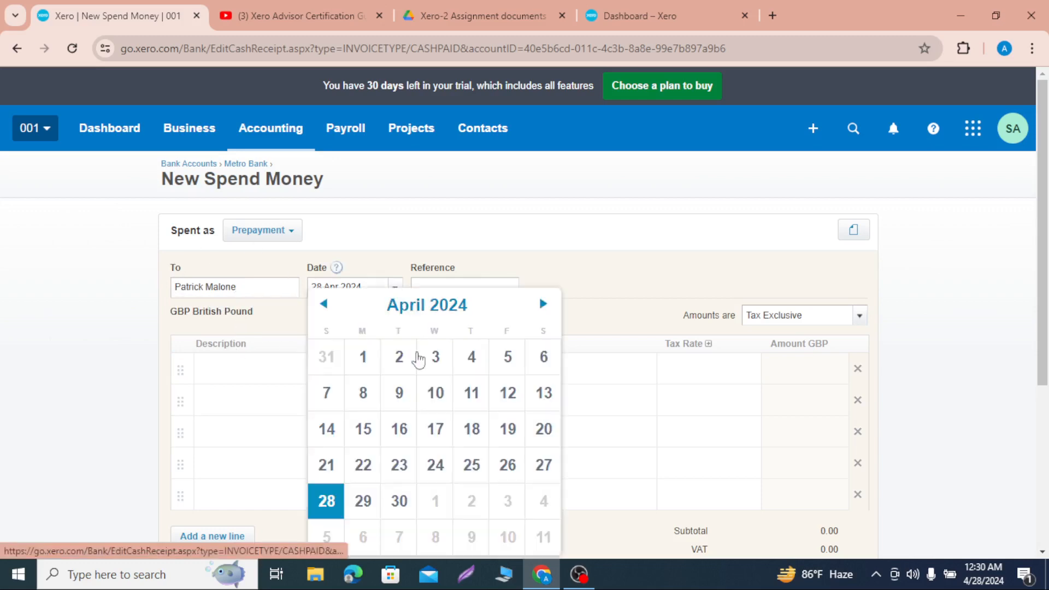
click(365, 372)
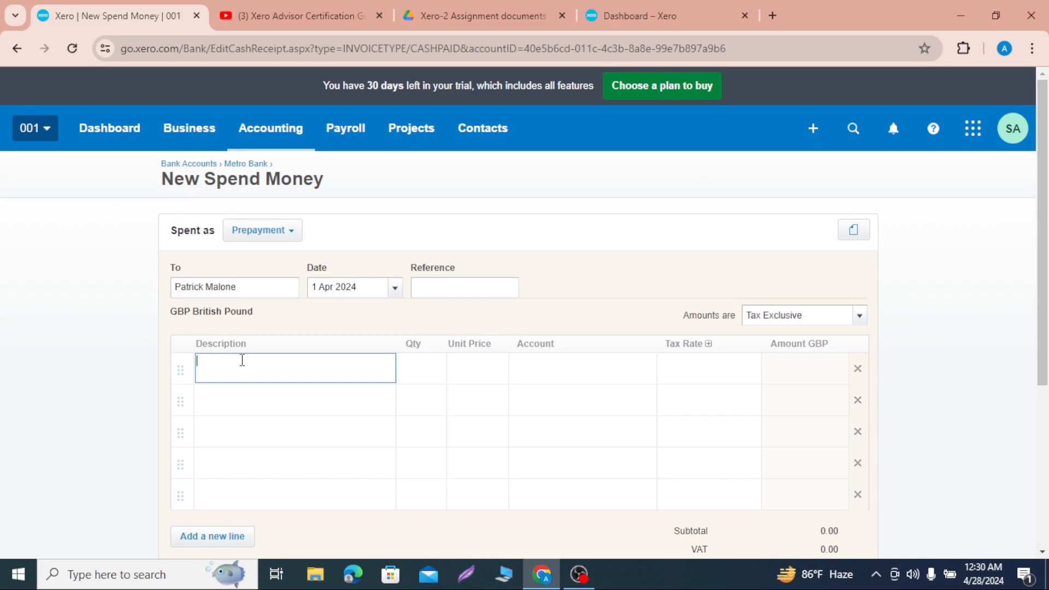
Step: Describe the first line item as "Advance payment for laptop purchase"
text(d)
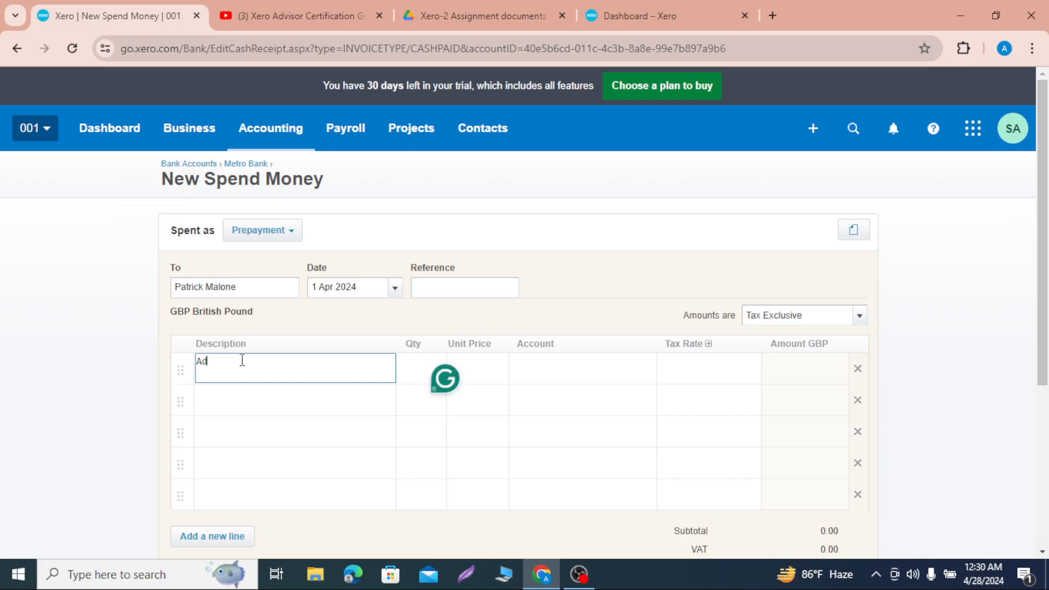
text(vance payment for ()
text(aptop purchase)
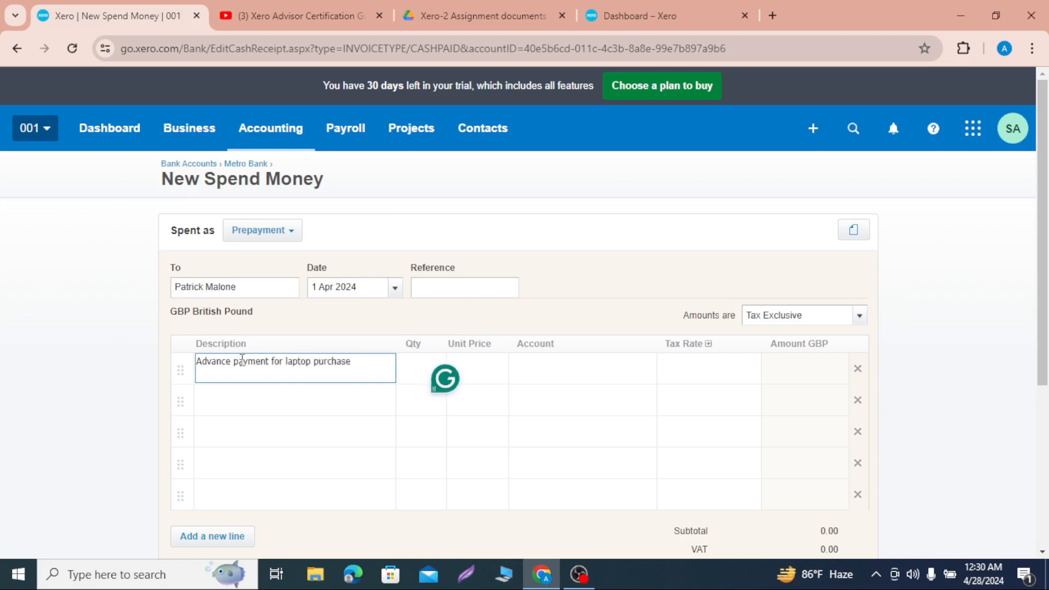
Step: Set the laptop advance line's quantity to 1 and its unit price to 1,000
click(413, 375)
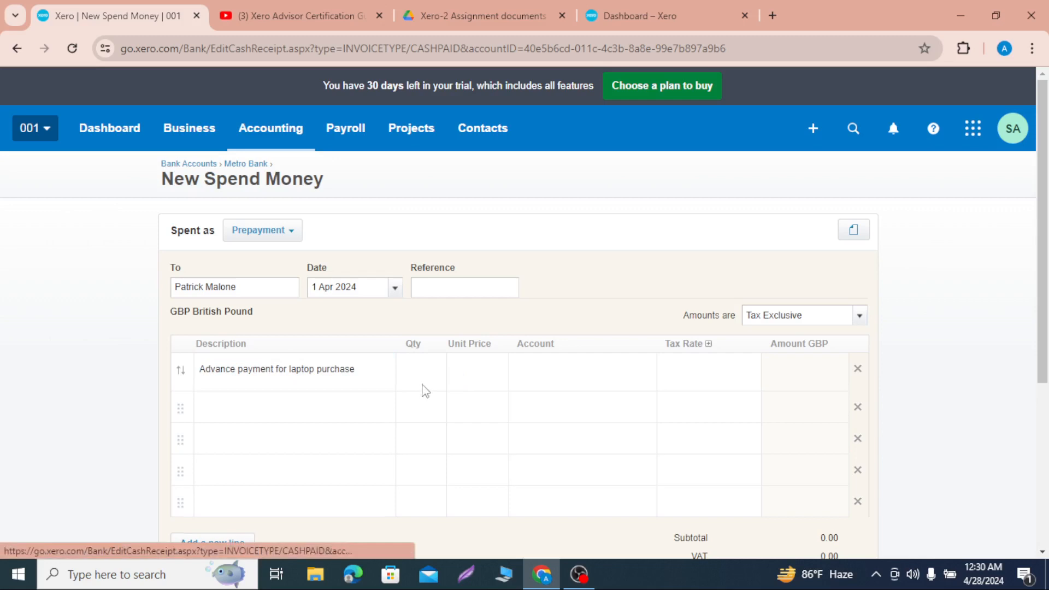
click(427, 374)
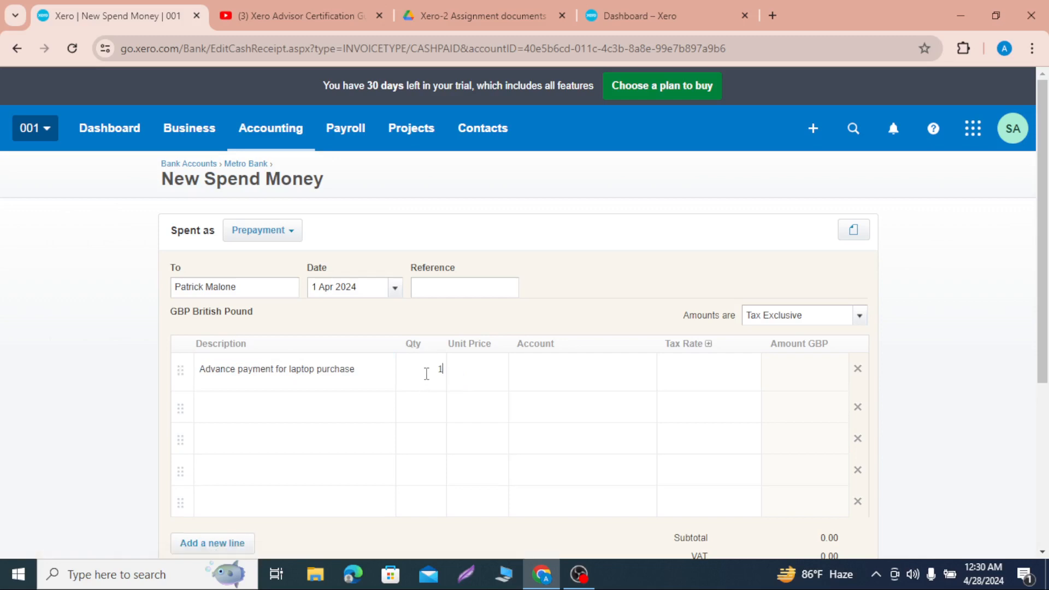
click(471, 373)
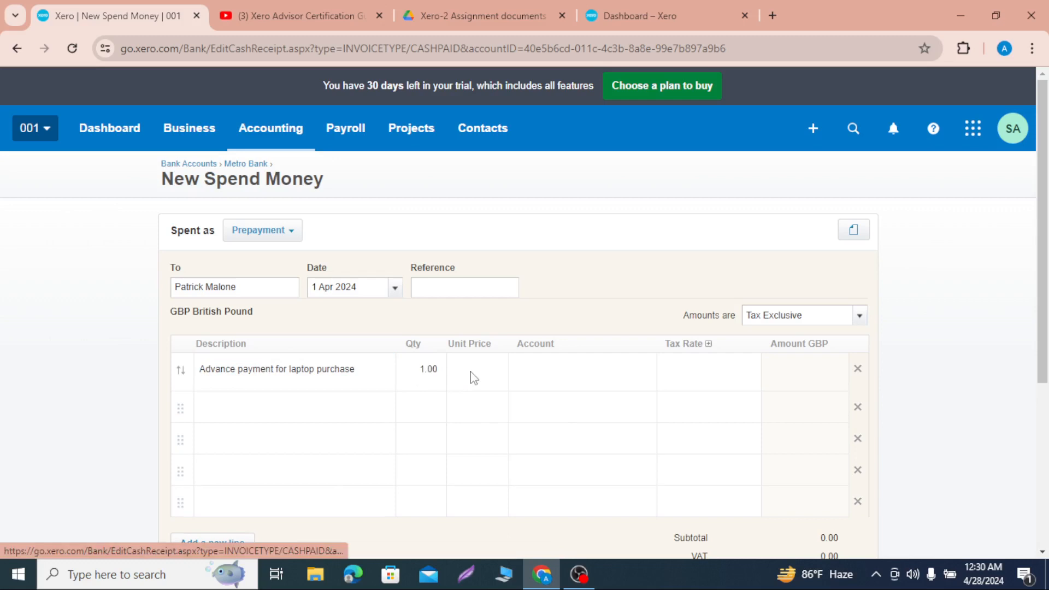
click(472, 373)
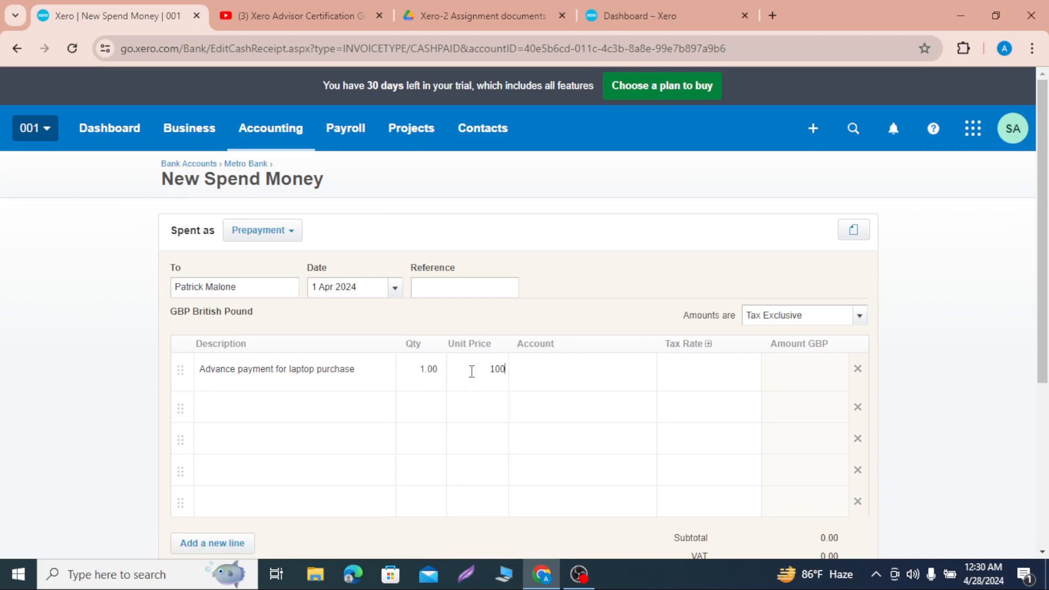
Step: Assign the account 620 - Prepayments to the laptop advance line
click(540, 375)
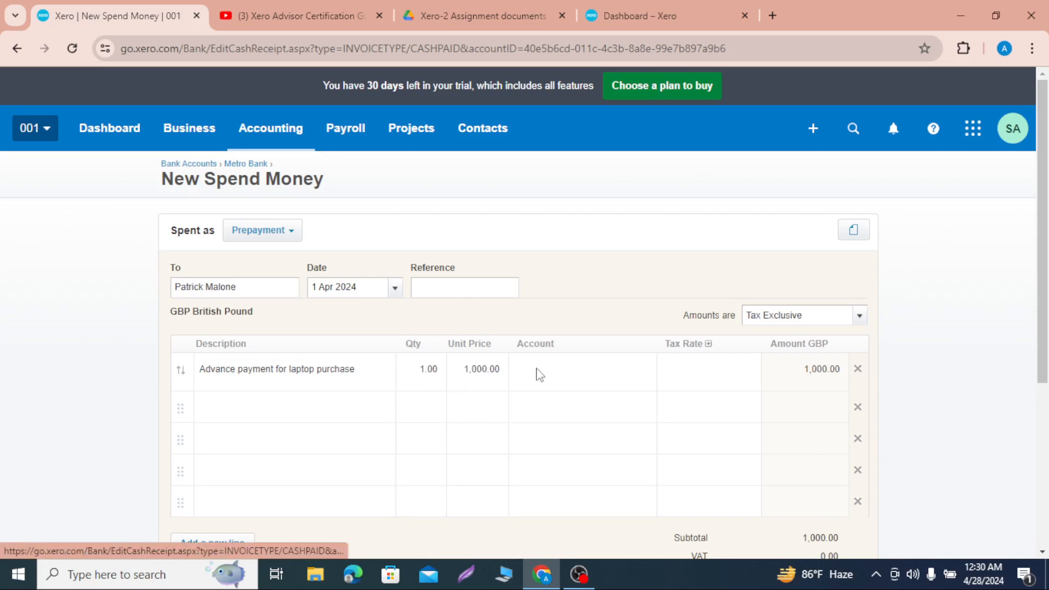
click(539, 375)
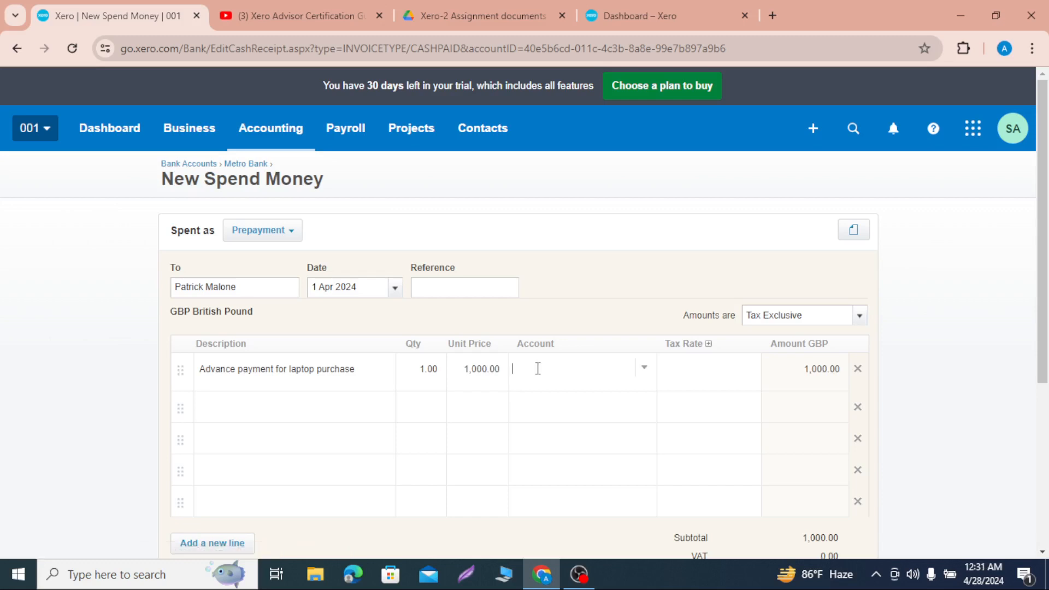
click(644, 370)
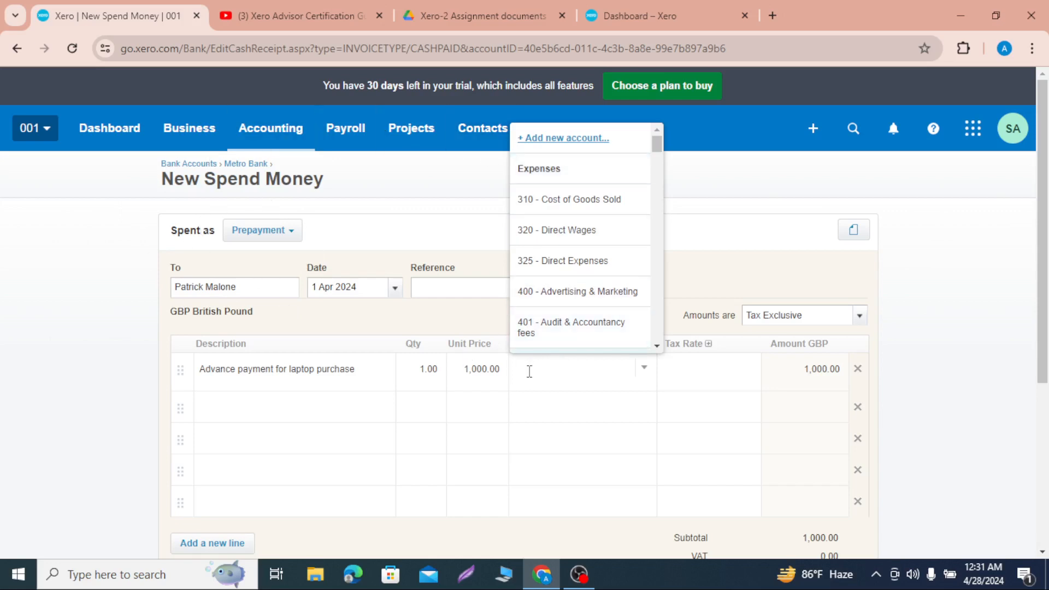
text(pre)
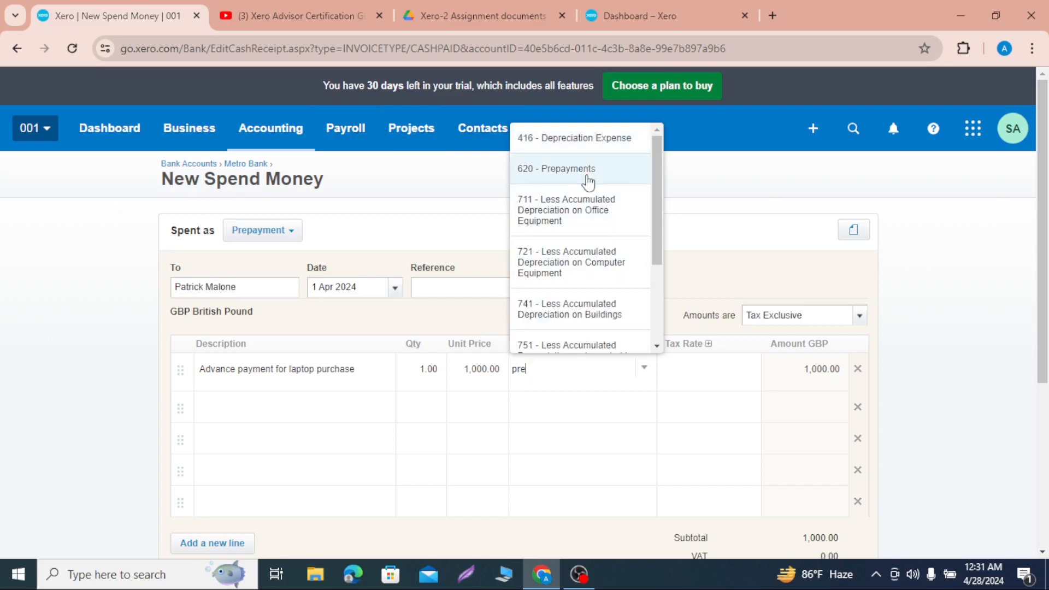
click(587, 172)
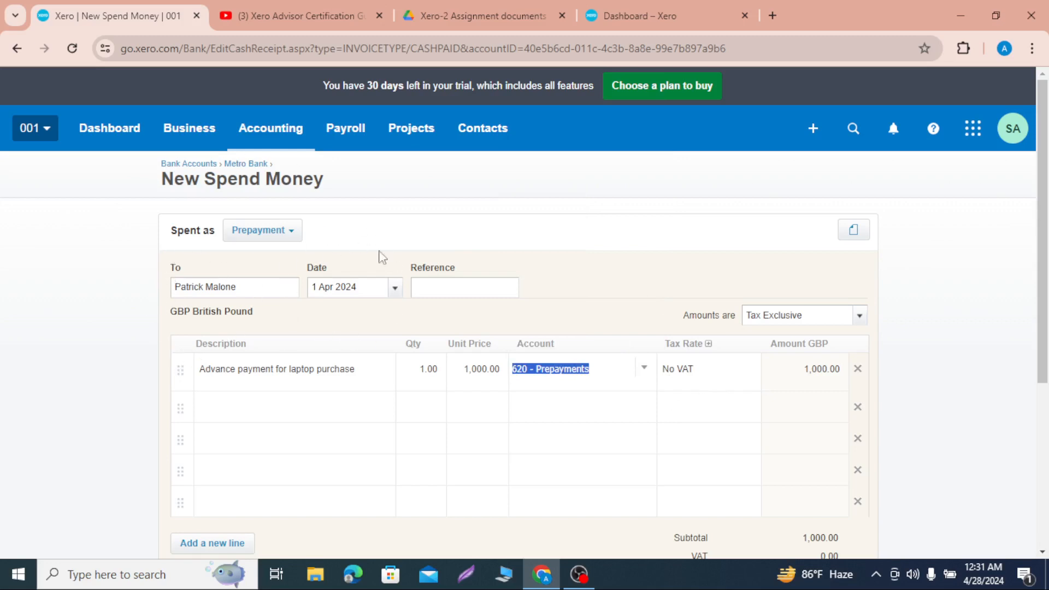
Step: Save the laptop advance as a spend money prepayment in the Metro Bank account
scroll(354, 399, down, 1)
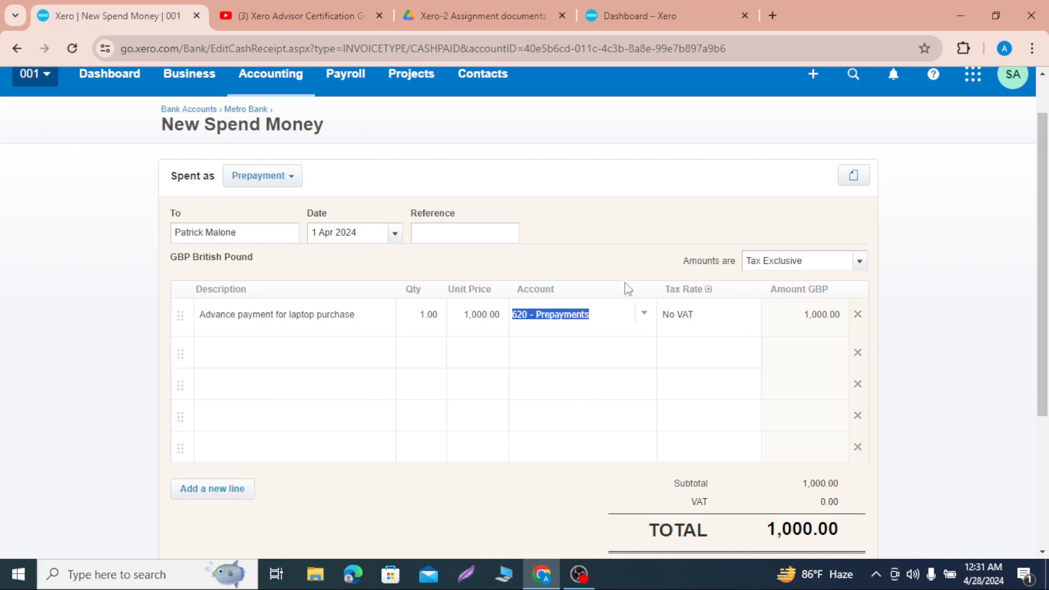
scroll(621, 390, down, 2)
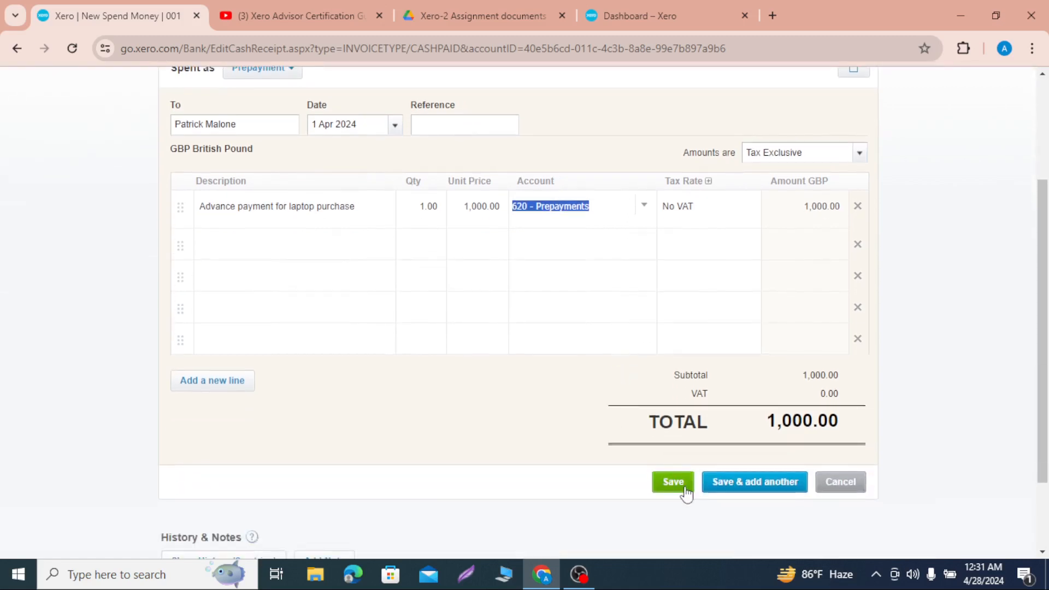
scroll(562, 429, up, 2)
scroll(558, 426, down, 3)
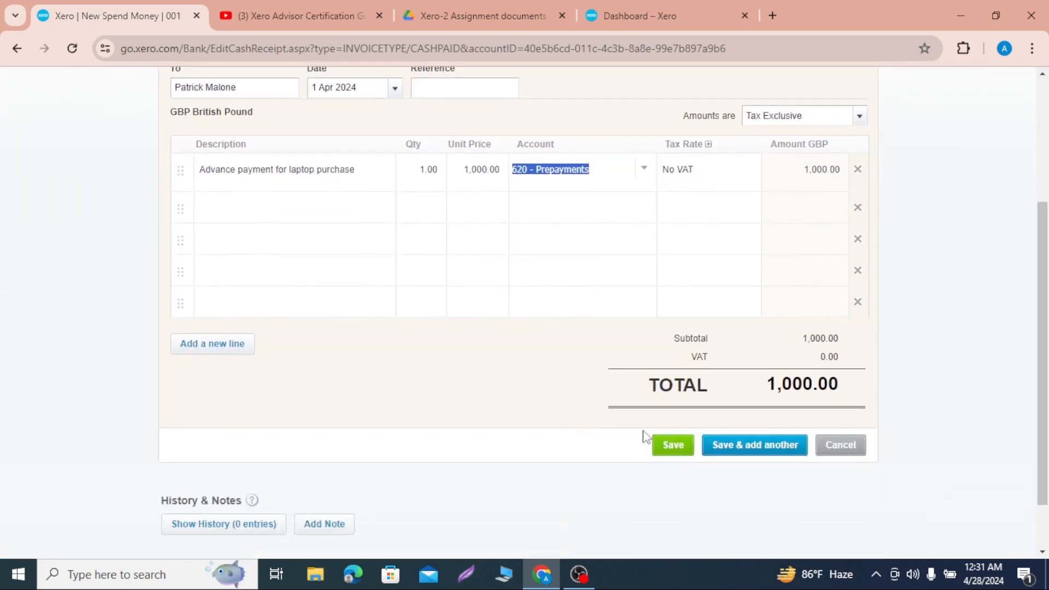
click(689, 445)
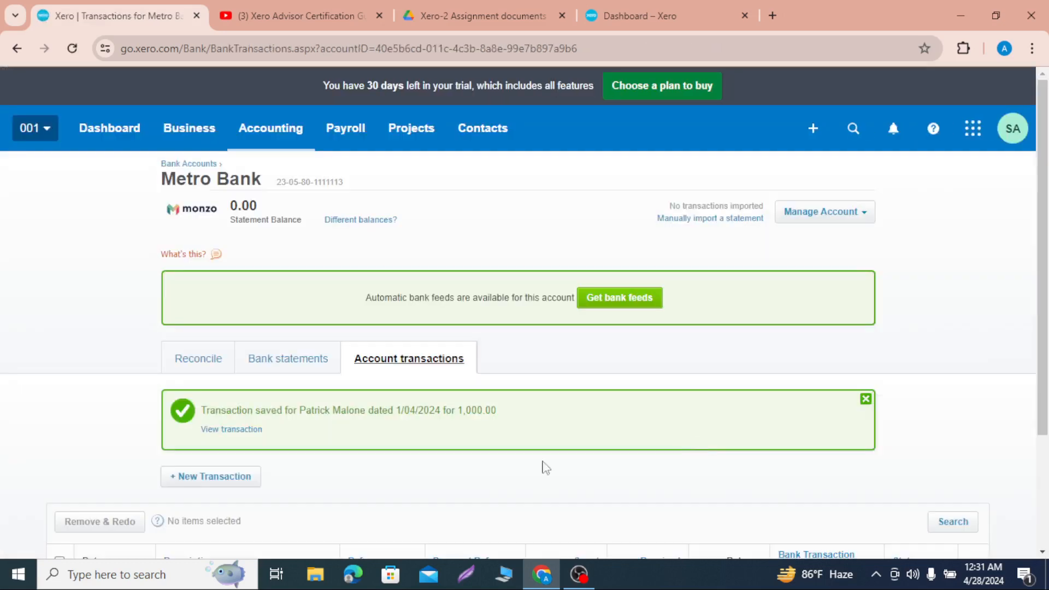
Step: Review the prepayment entries listed in the Metro Bank account transactions
scroll(355, 457, down, 3)
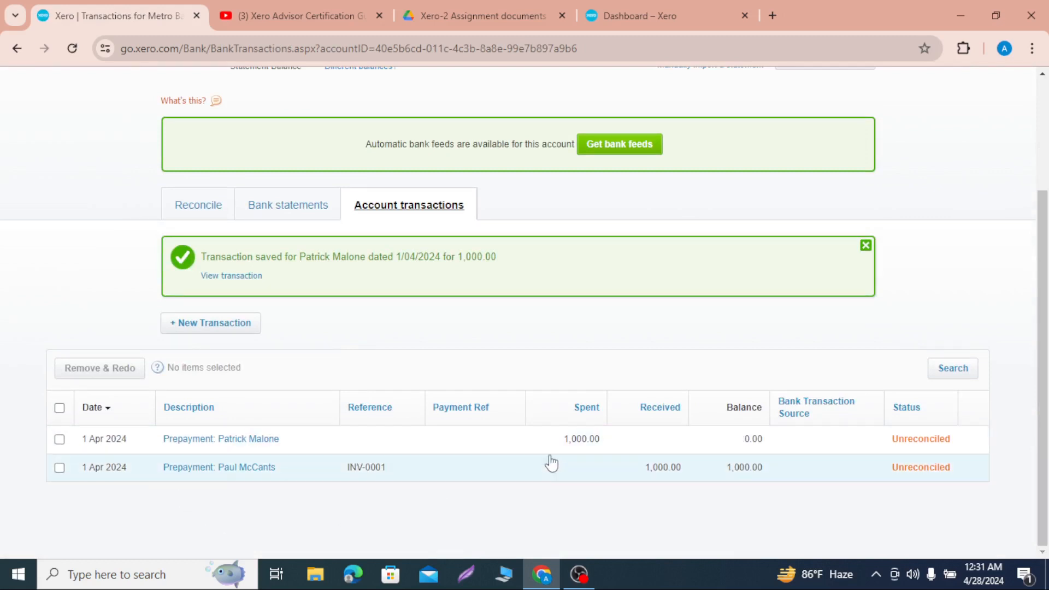
scroll(307, 413, up, 3)
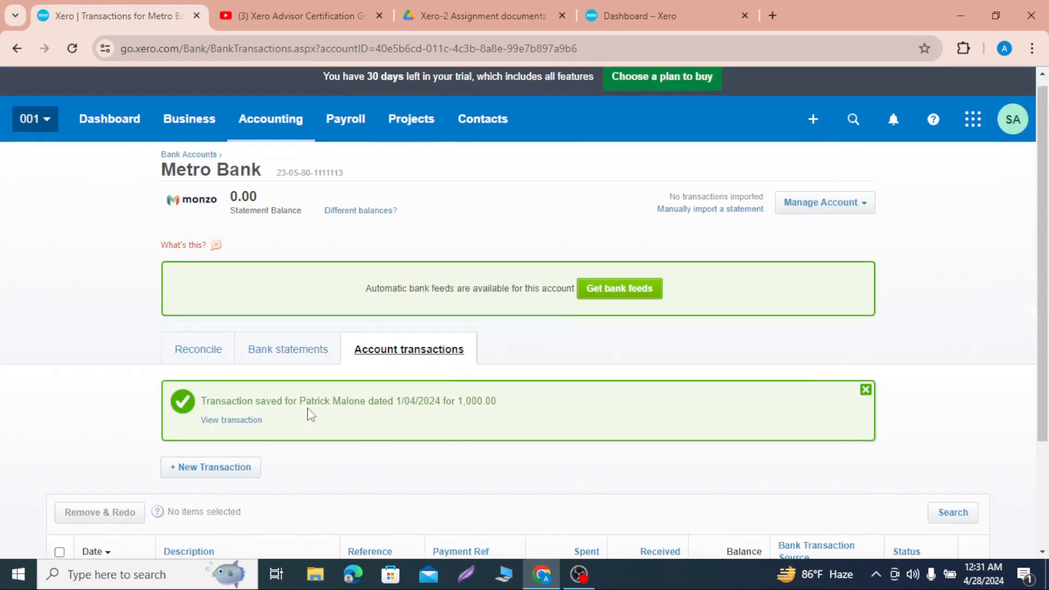
scroll(386, 382, down, 2)
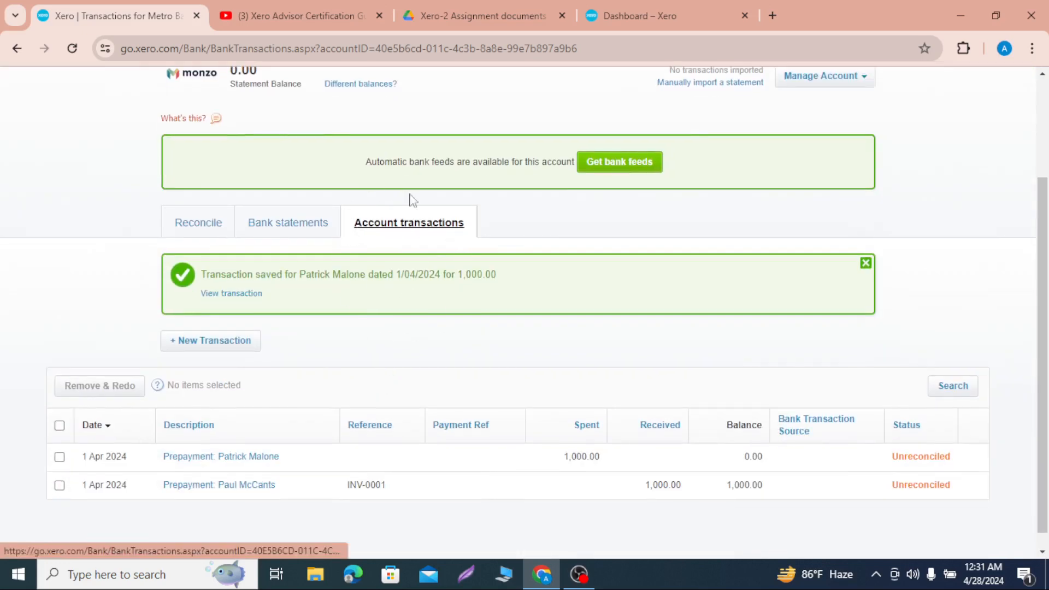
scroll(413, 305, up, 1)
scroll(414, 304, up, 2)
scroll(328, 370, down, 3)
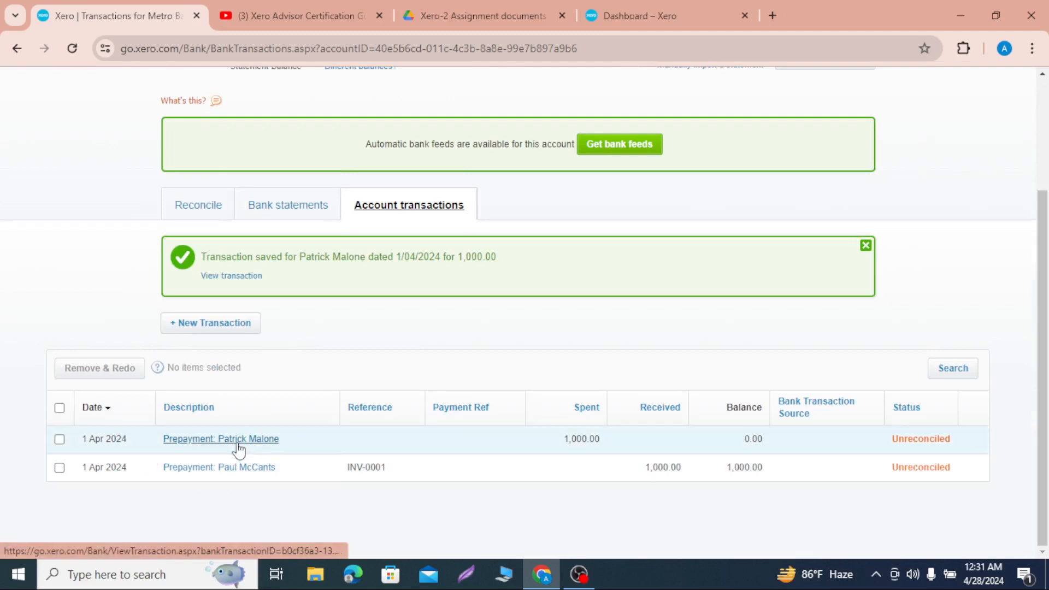
scroll(344, 336, up, 1)
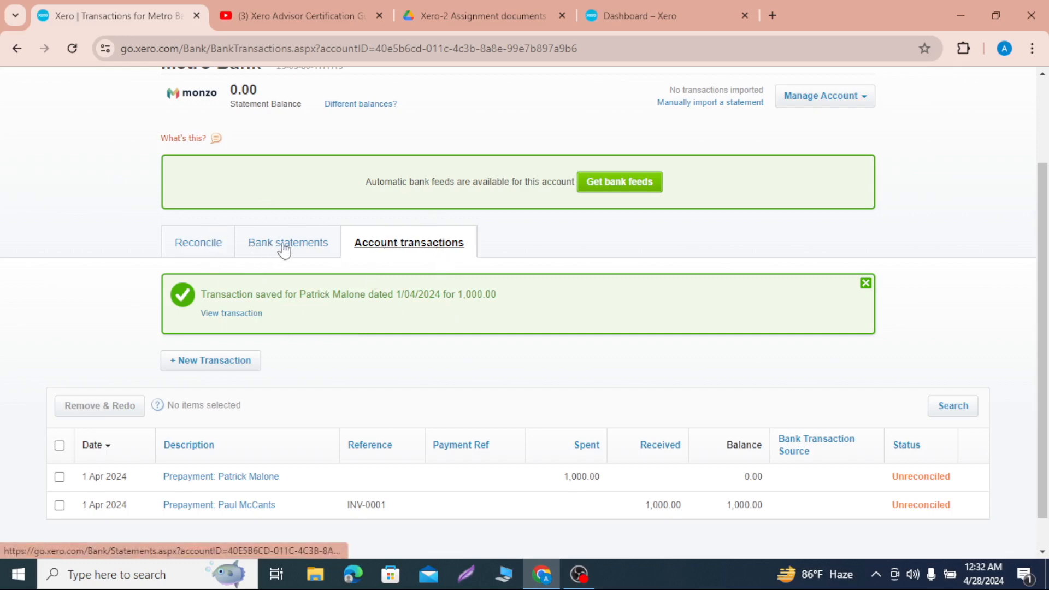
Step: Open the list of bills to pay
scroll(284, 246, up, 3)
click(192, 139)
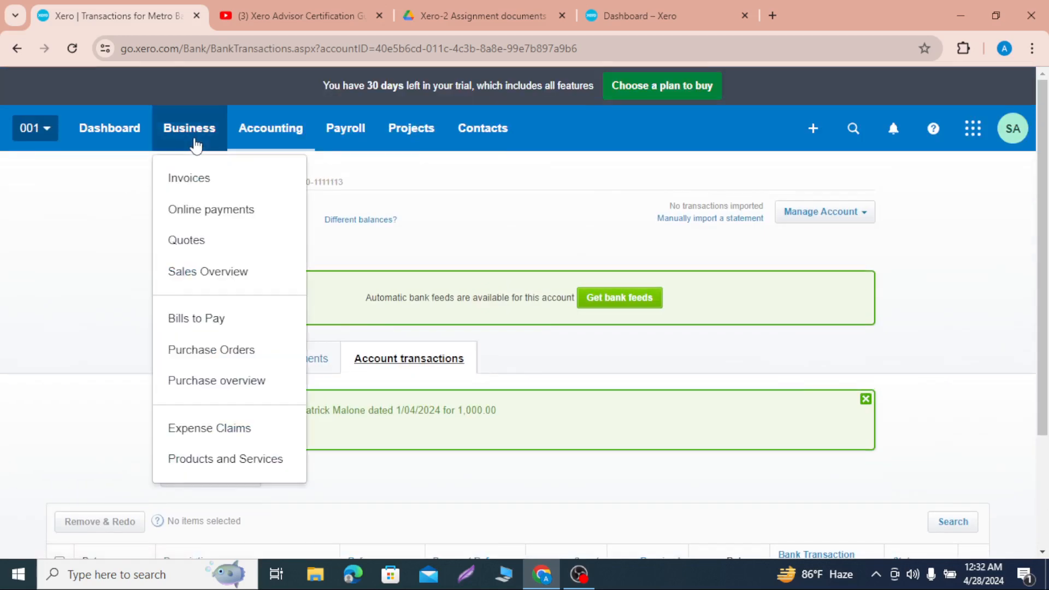
click(219, 321)
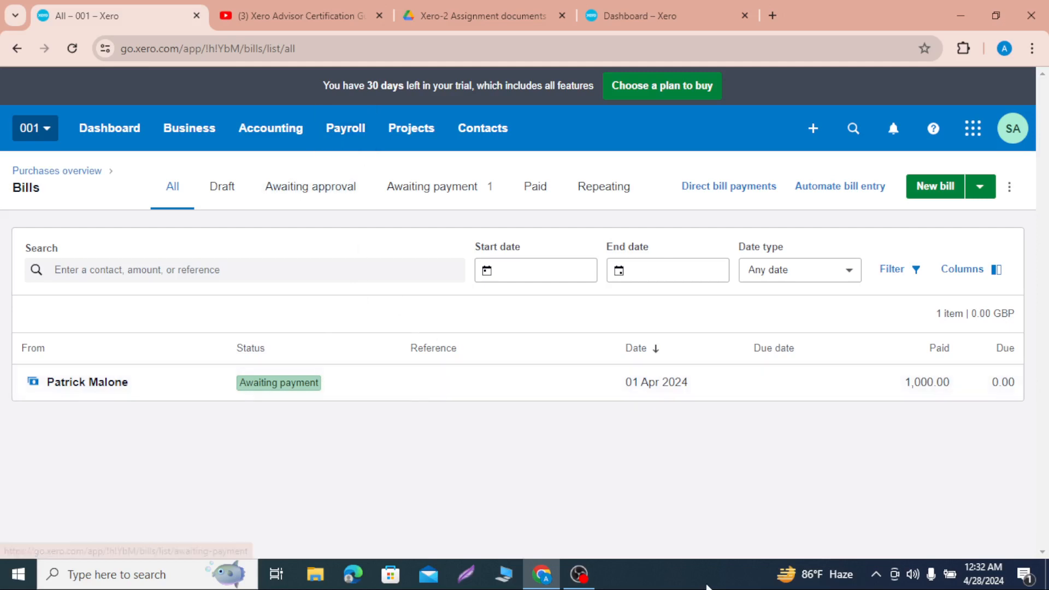
mouse_move(581, 577)
click(579, 508)
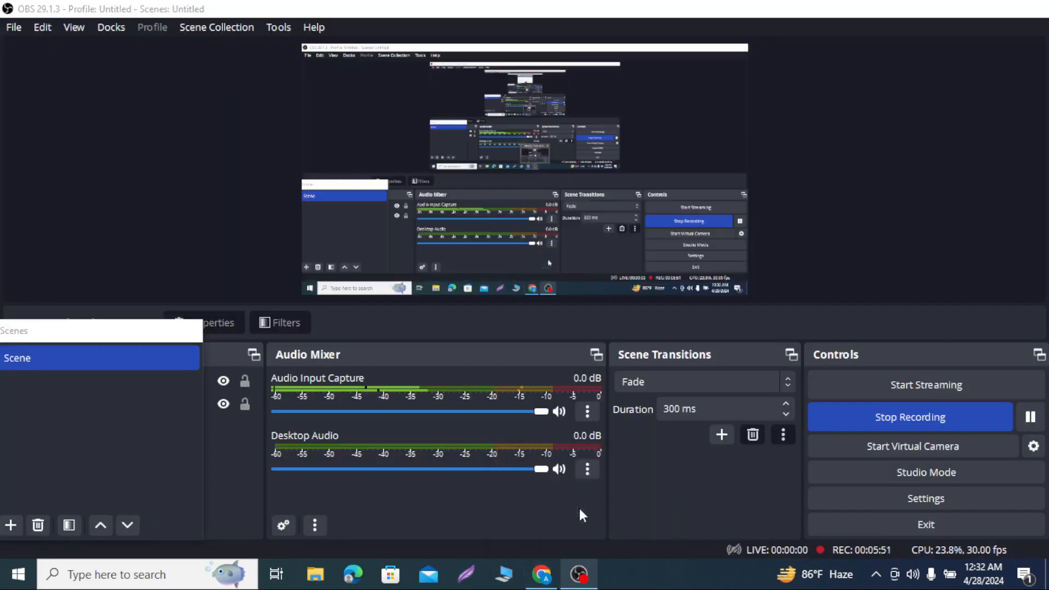
click(1031, 417)
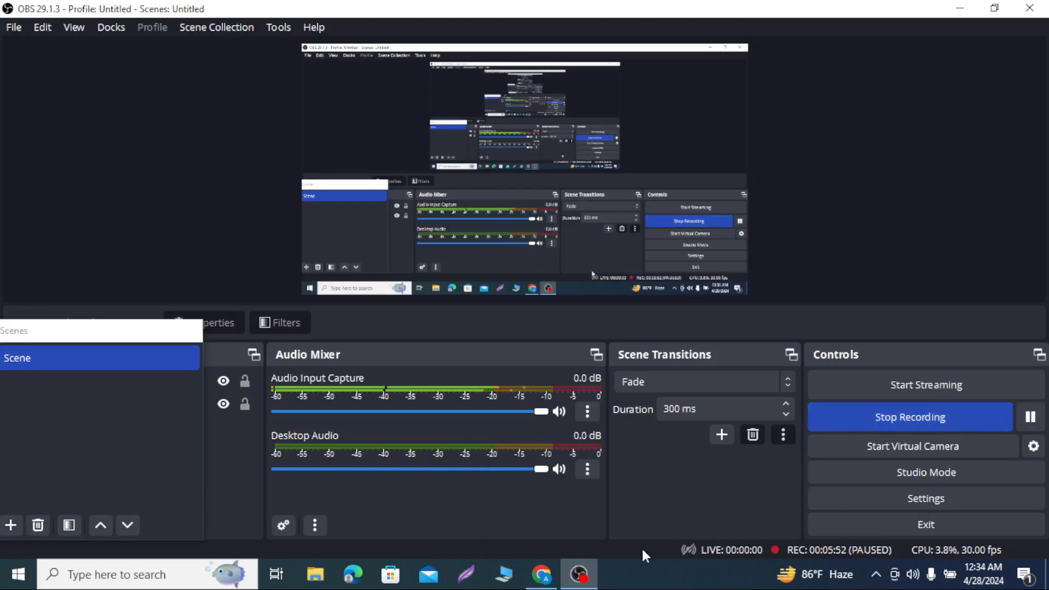
mouse_move(542, 574)
click(545, 551)
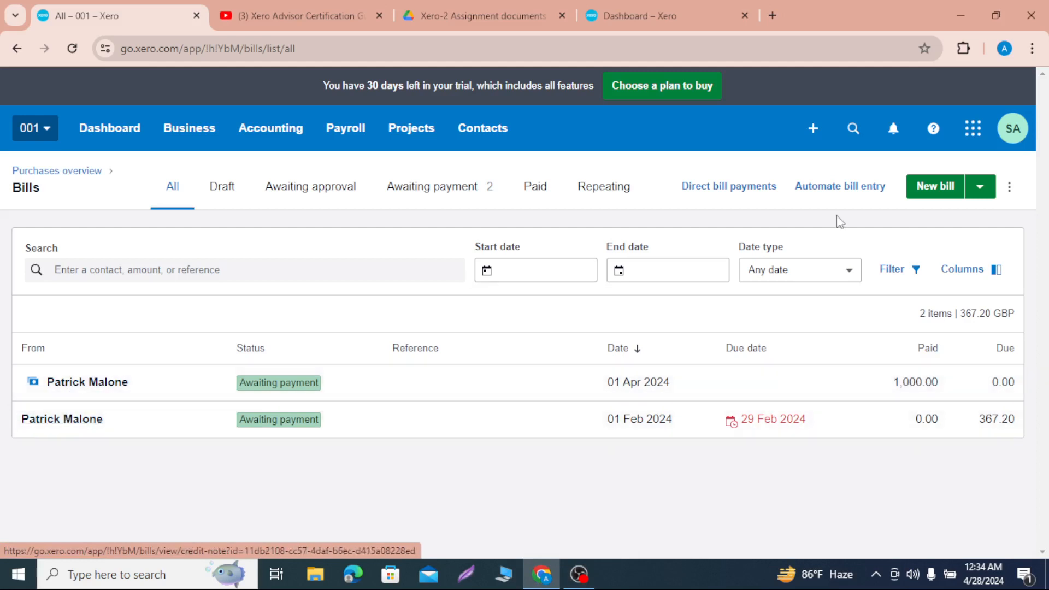
Step: Create a new bill from the existing supplier contact who received the prepayment, dated 15 Apr 2024 and due 30 Apr 2024
click(942, 194)
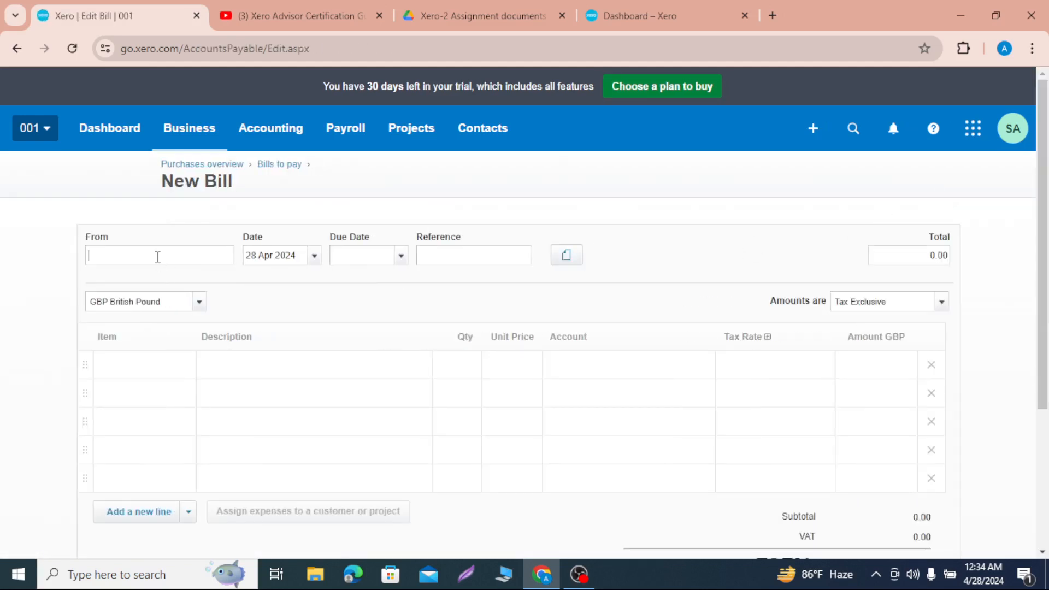
text(p)
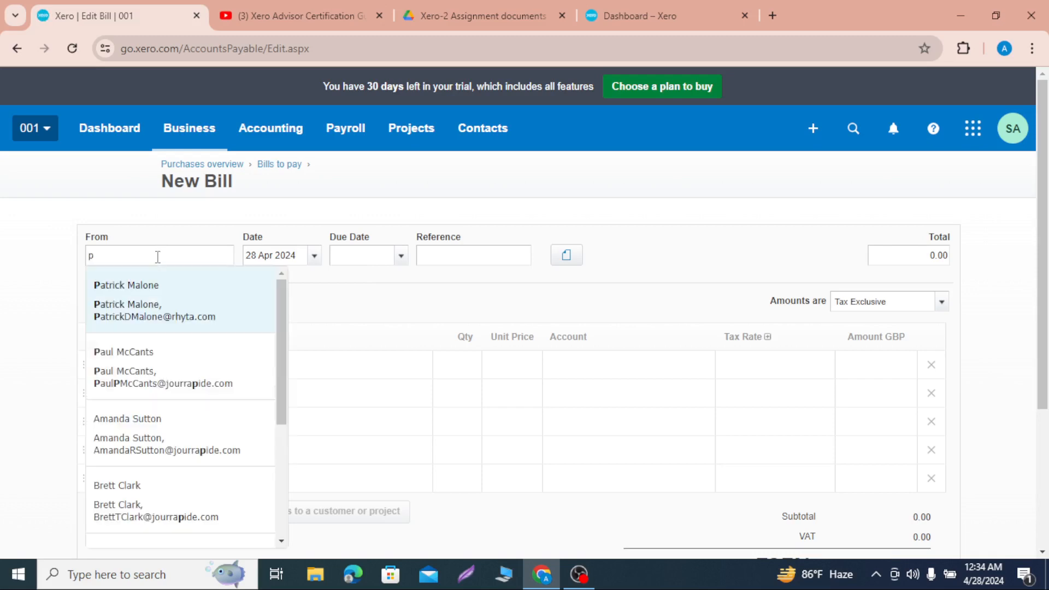
click(165, 325)
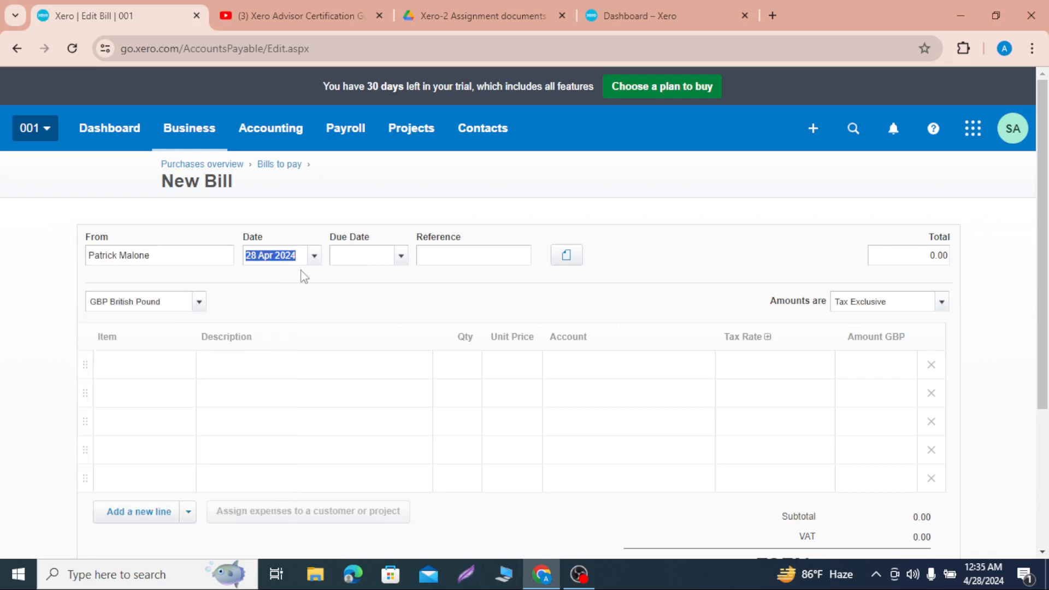
click(314, 257)
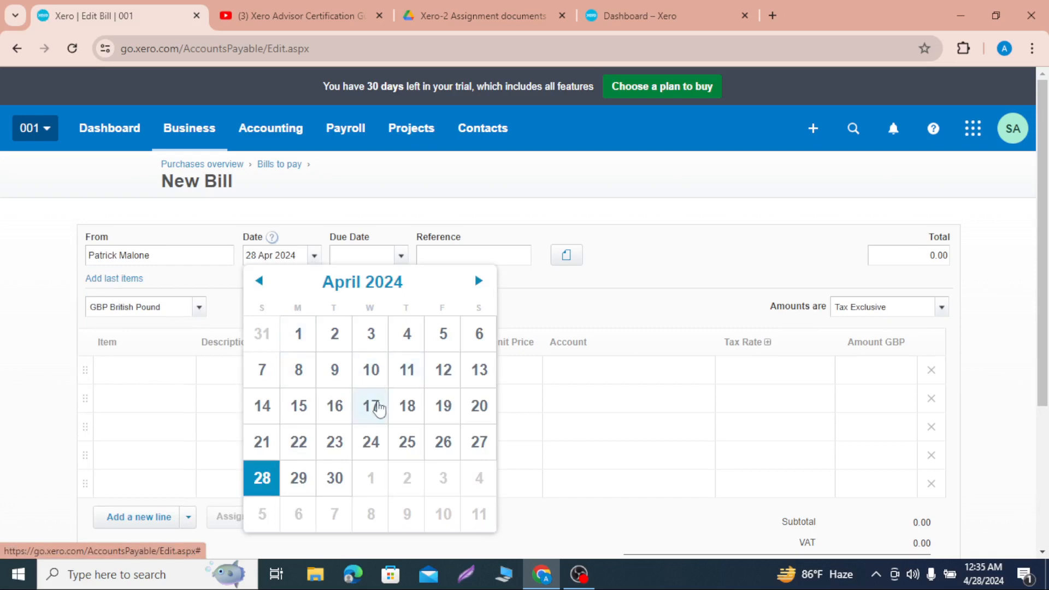
click(306, 407)
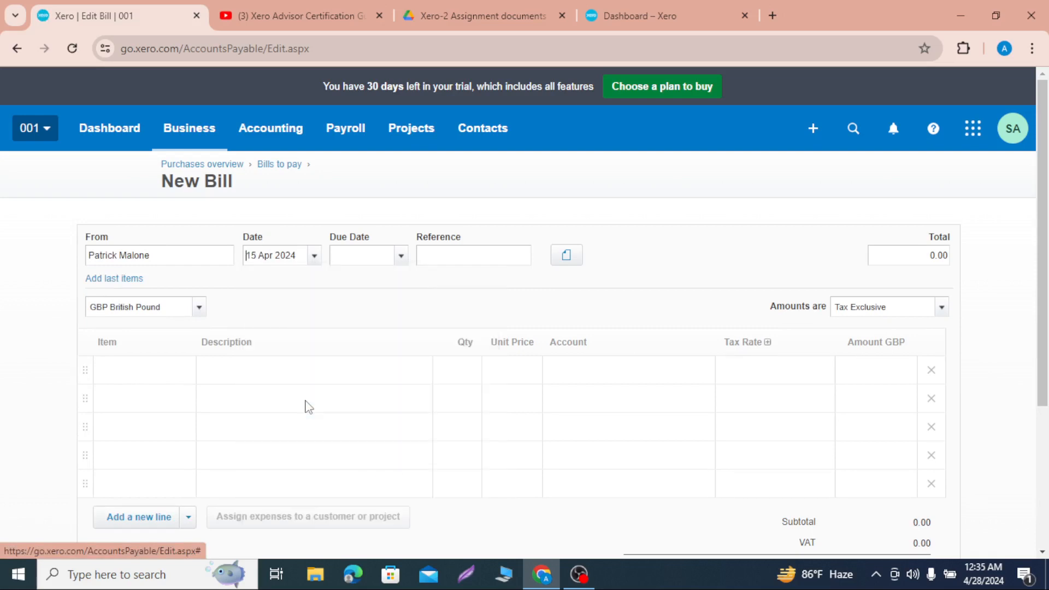
click(401, 257)
click(422, 473)
Step: Add inventory item 1004: Lenovo ThinkPad T550 Business 15.6 as the bill's first line
click(239, 376)
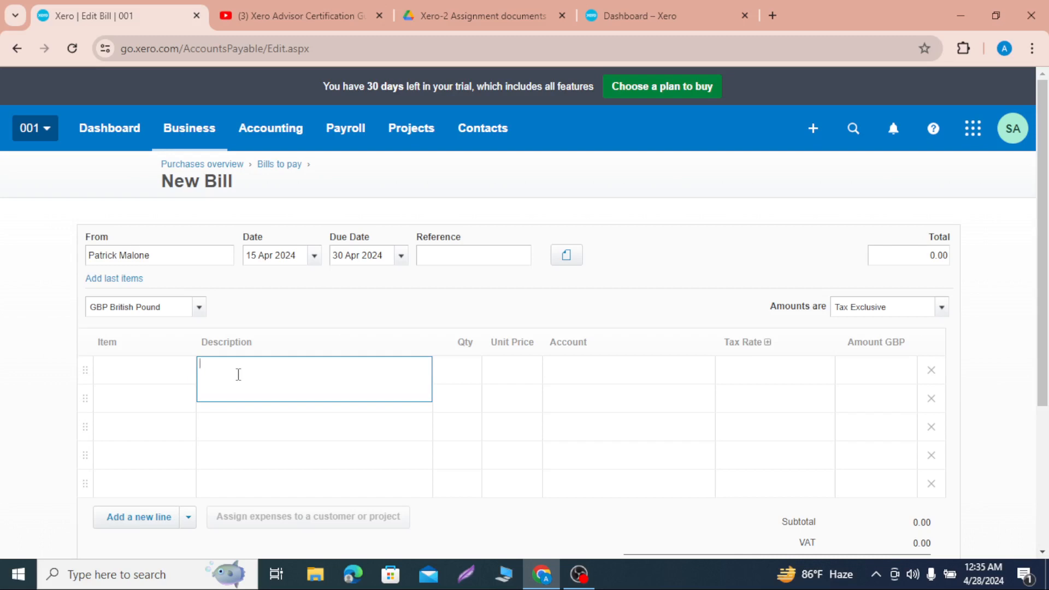
click(172, 372)
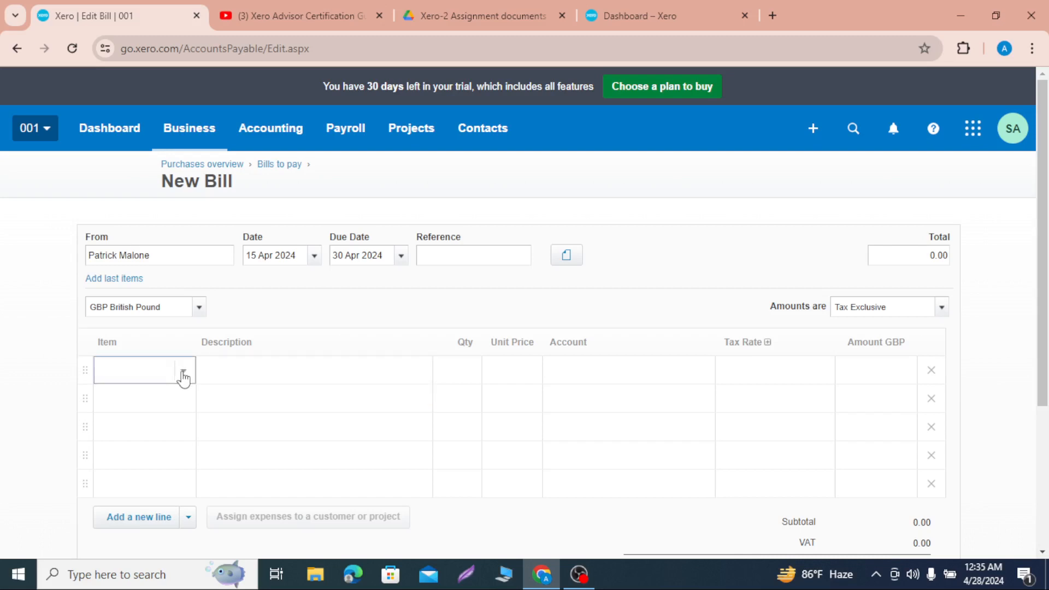
click(183, 373)
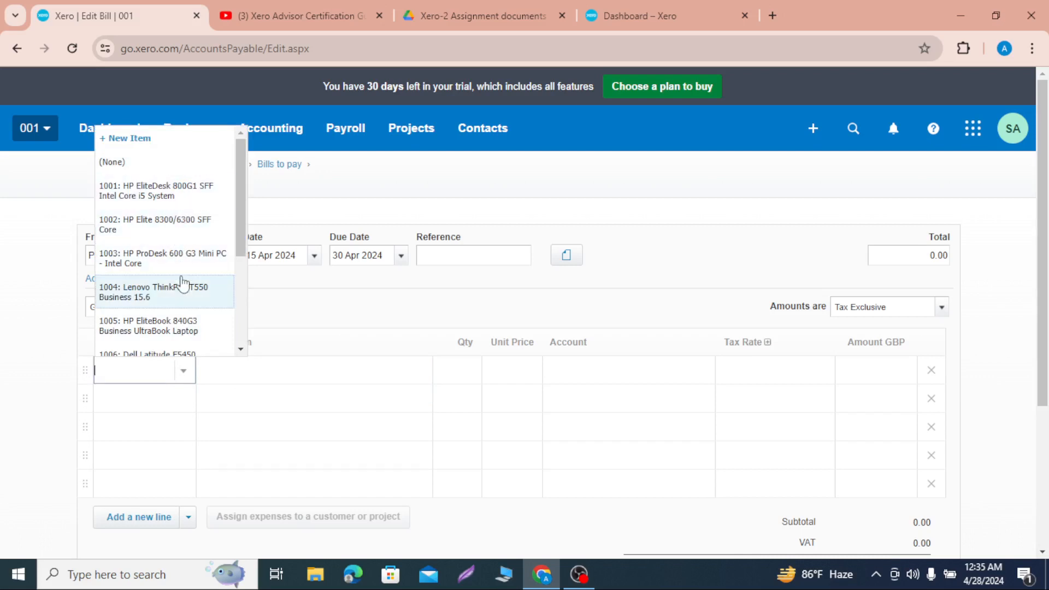
scroll(183, 283, down, 1)
click(184, 253)
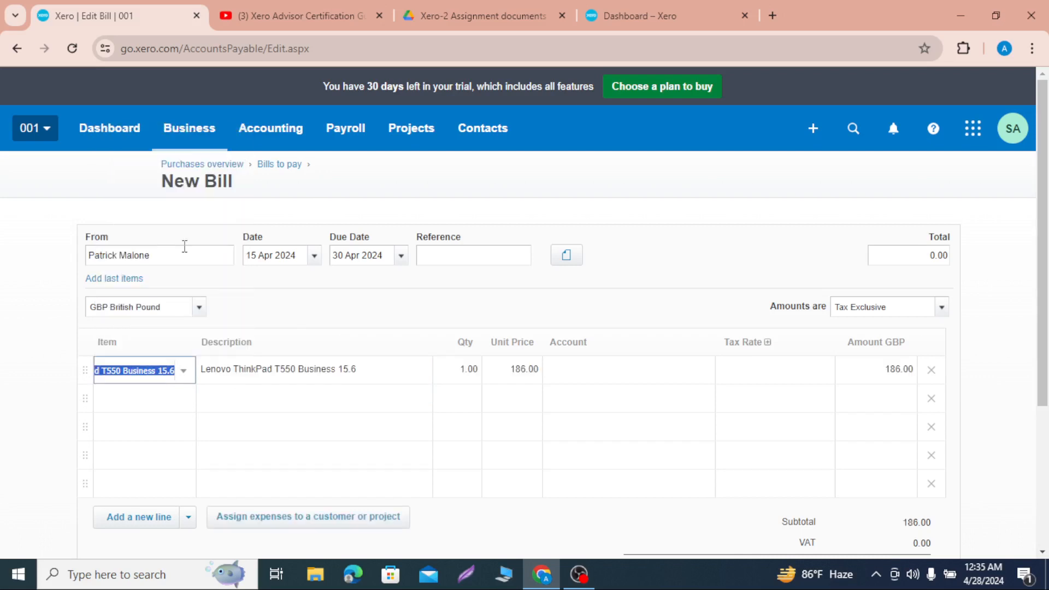
Step: Add inventory item 1005: HP EliteBook 840G3 Business UltraBook Laptop as the bill's second line
click(164, 413)
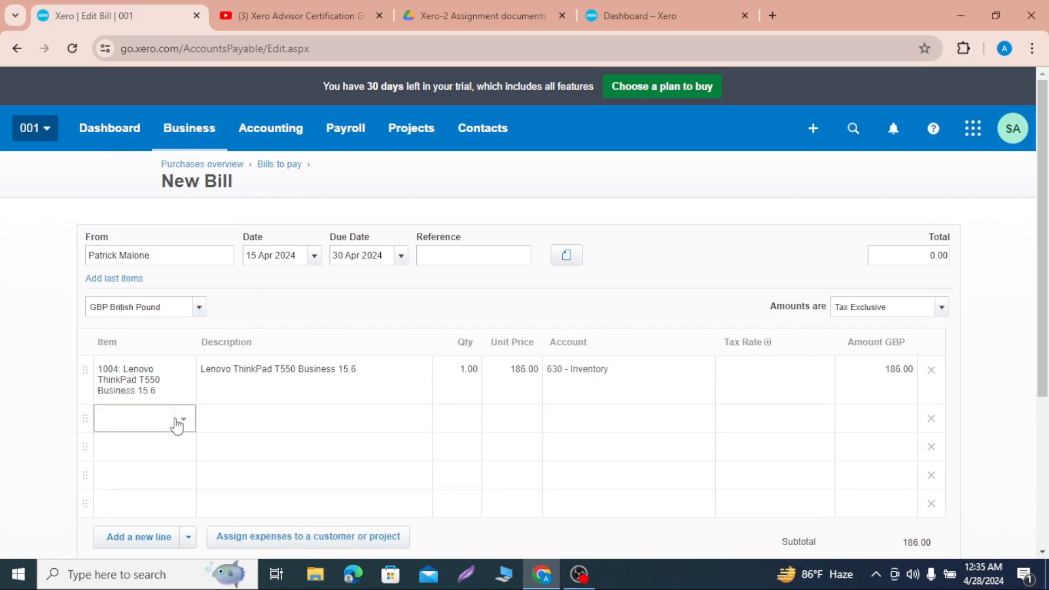
click(176, 422)
scroll(183, 360, down, 1)
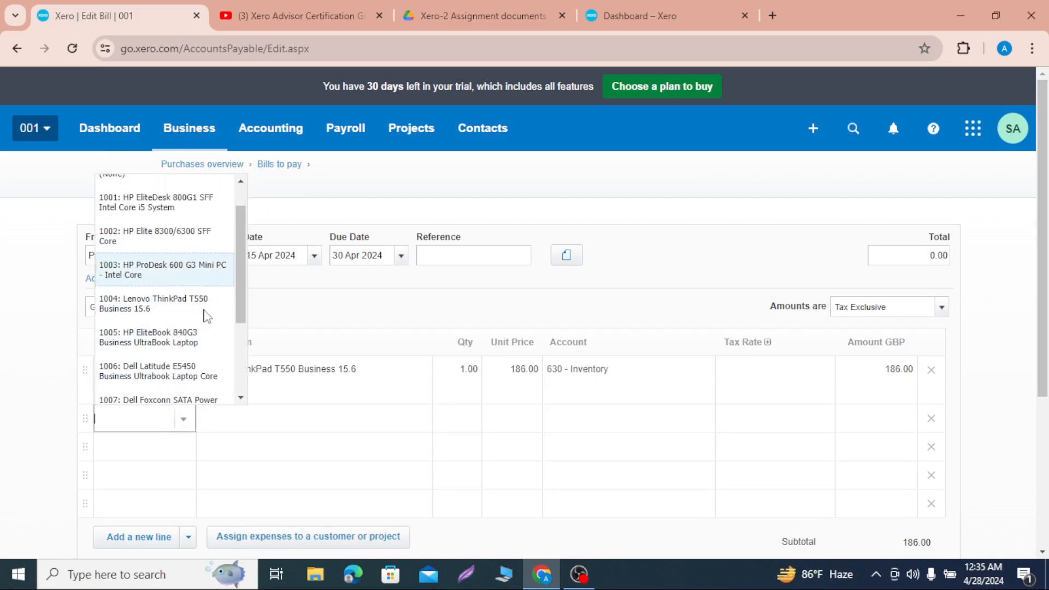
click(185, 347)
Step: Set the quantity to 5 for the Lenovo ThinkPad line and 10 for the HP EliteBook line
click(474, 373)
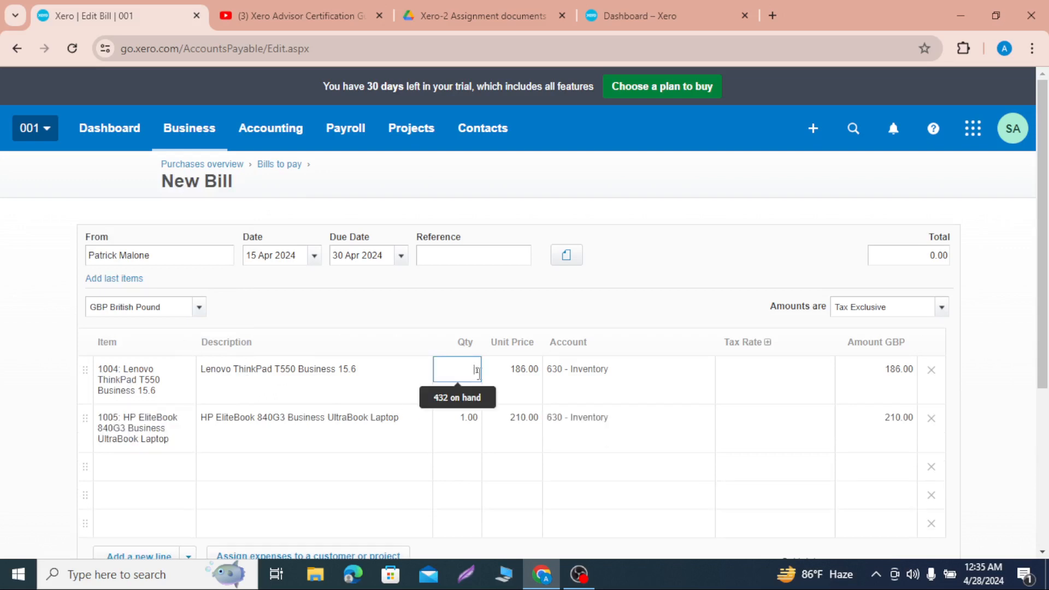
key(BackSpace)
click(474, 420)
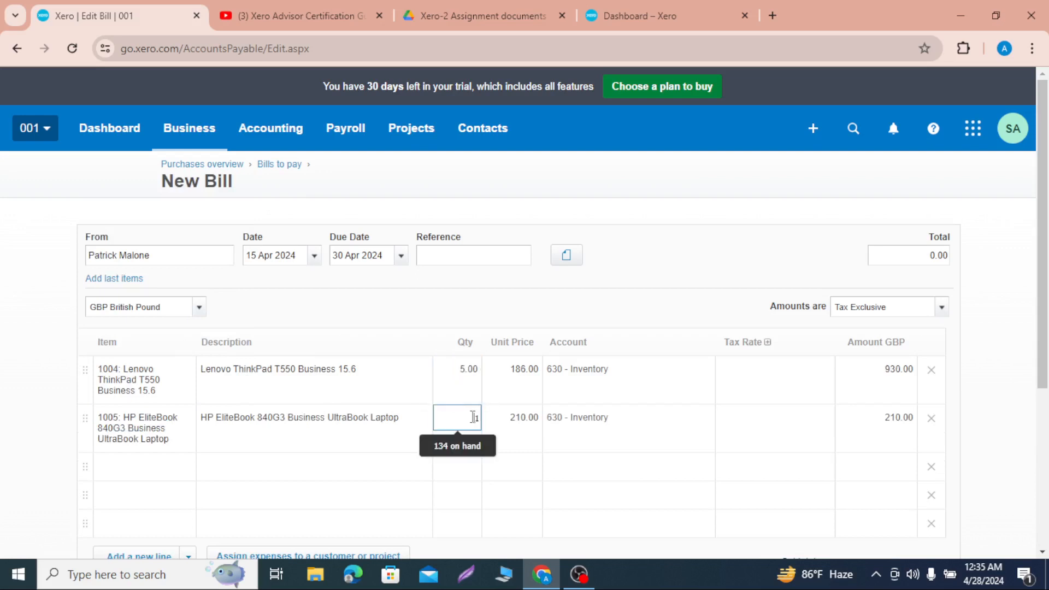
text(0)
key(Return)
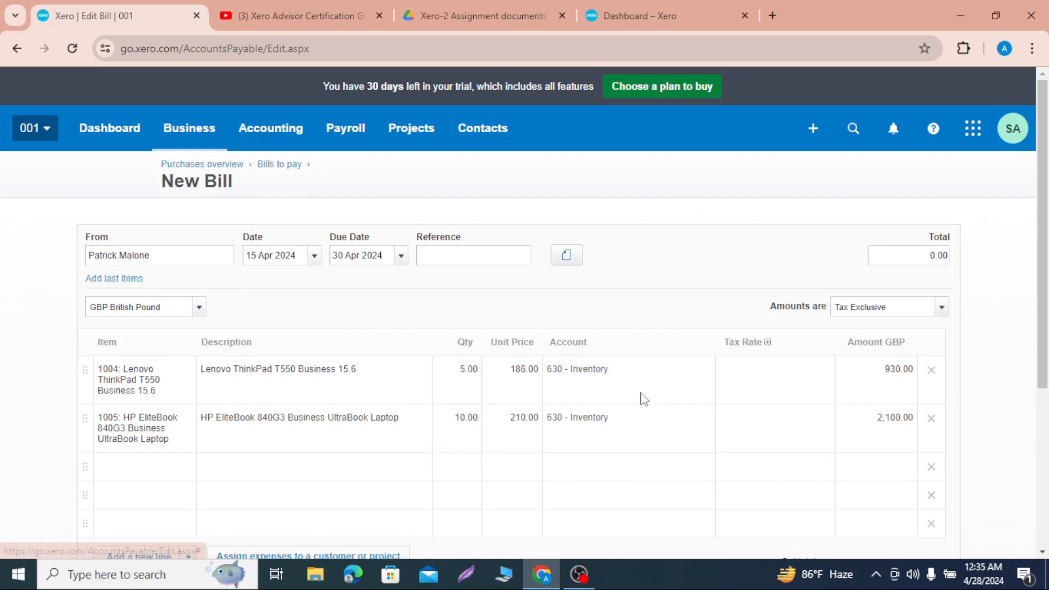
Step: Apply the 20% (VAT on Expenses) tax rate to both laptop lines and check the bill's total
click(774, 387)
click(821, 374)
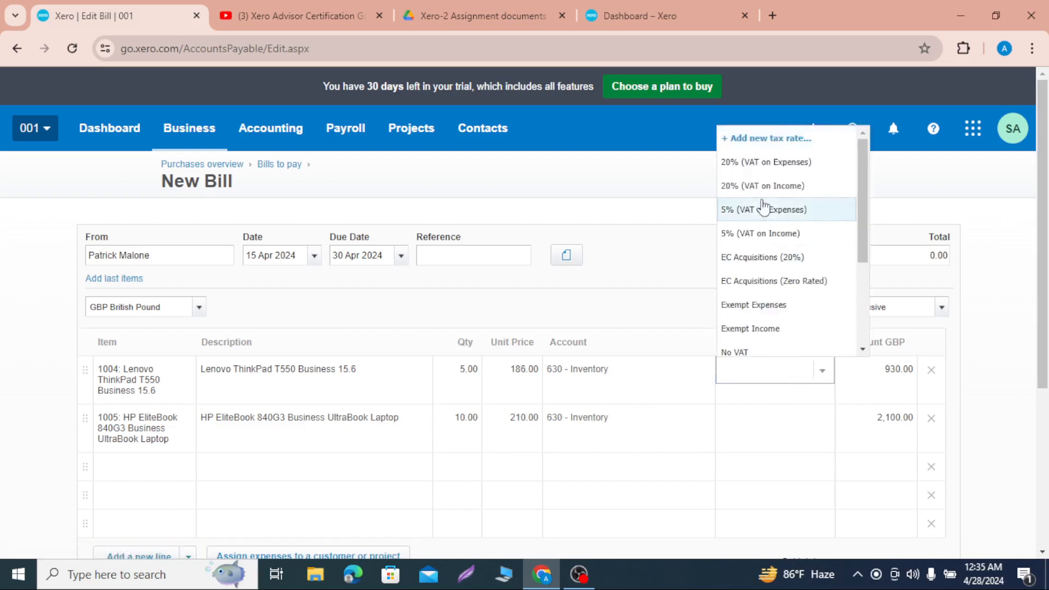
click(763, 170)
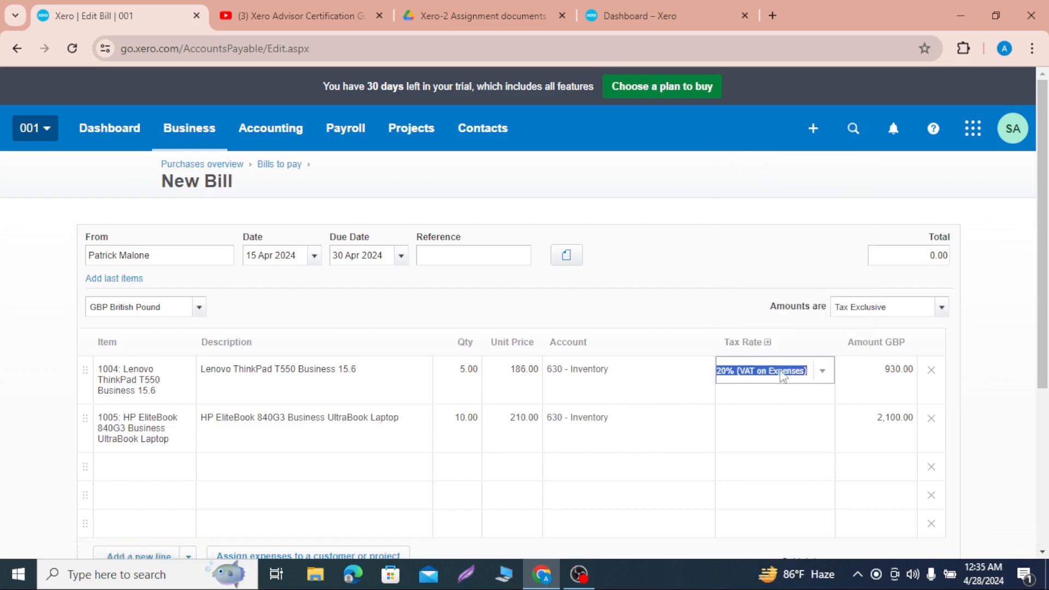
click(784, 421)
click(823, 422)
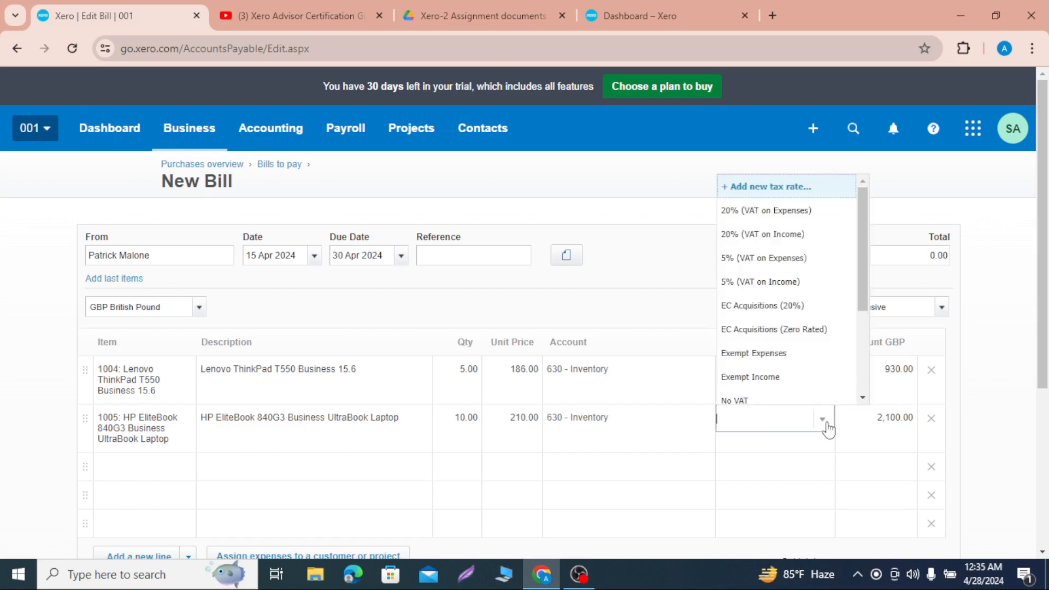
click(776, 211)
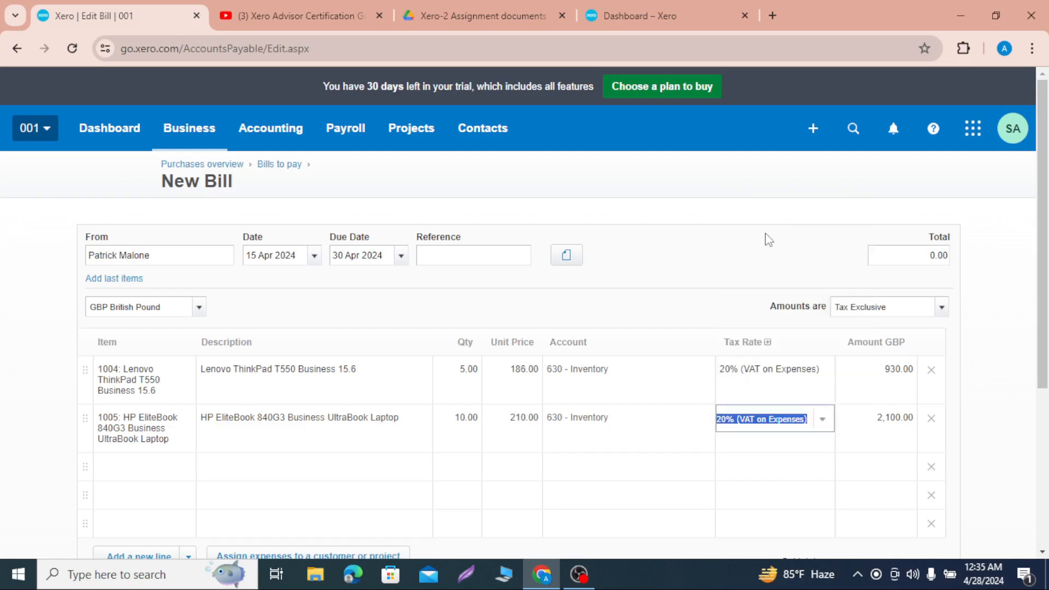
scroll(679, 440, down, 3)
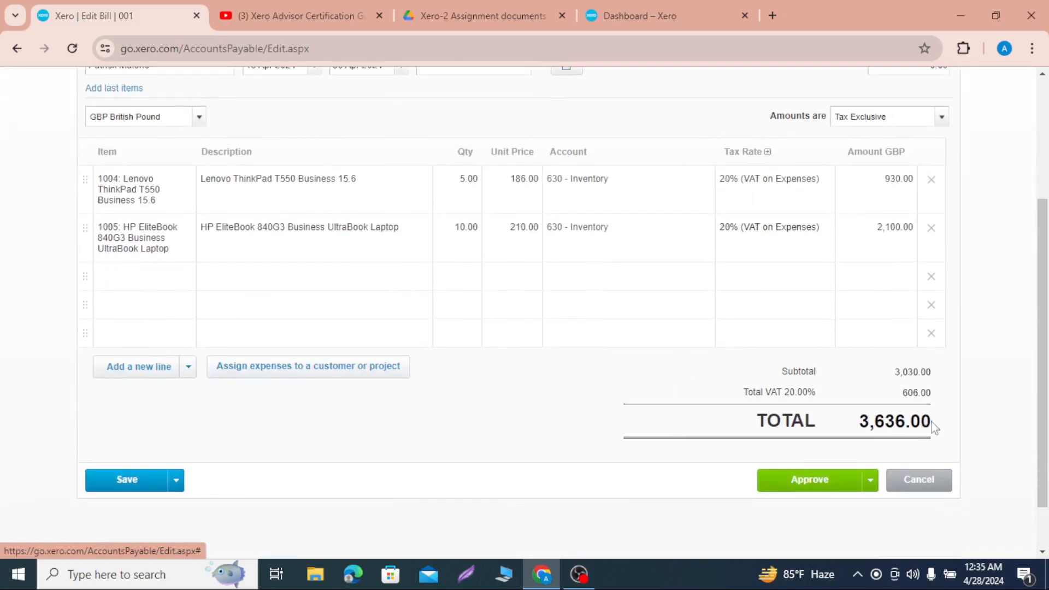
drag(934, 427, 860, 426)
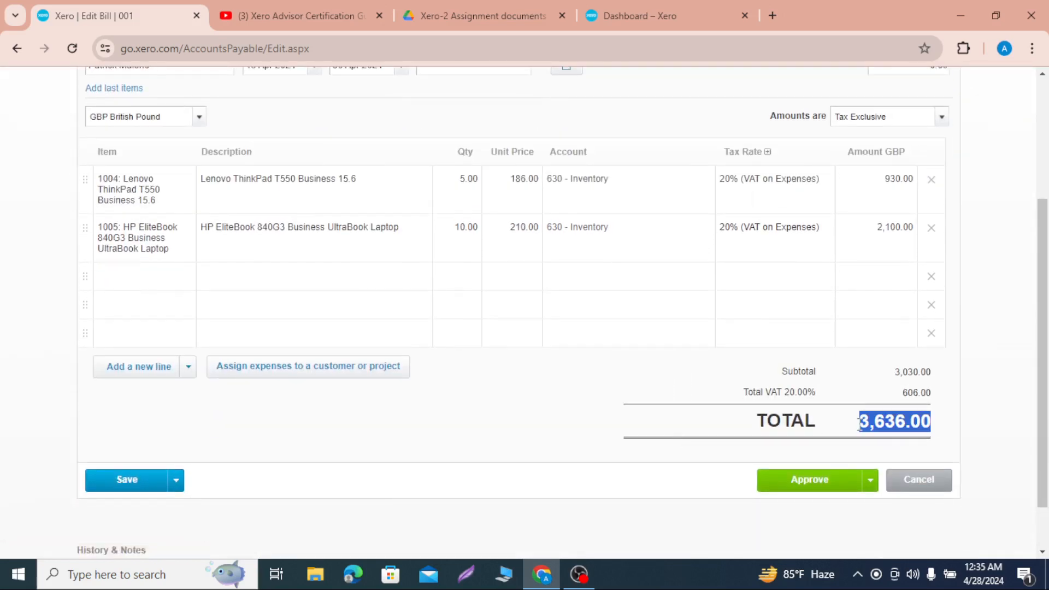
Step: Enter 3636.00 as the bill's total and approve the bill
scroll(896, 306, up, 3)
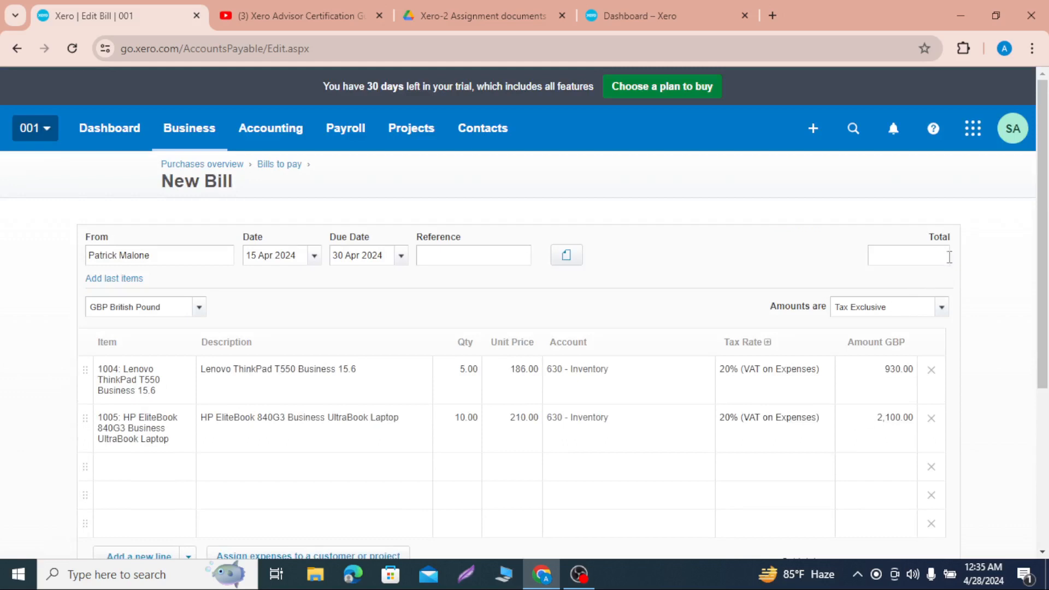
click(949, 256)
text(3636.00)
scroll(961, 377, down, 4)
scroll(898, 306, up, 4)
scroll(888, 281, down, 3)
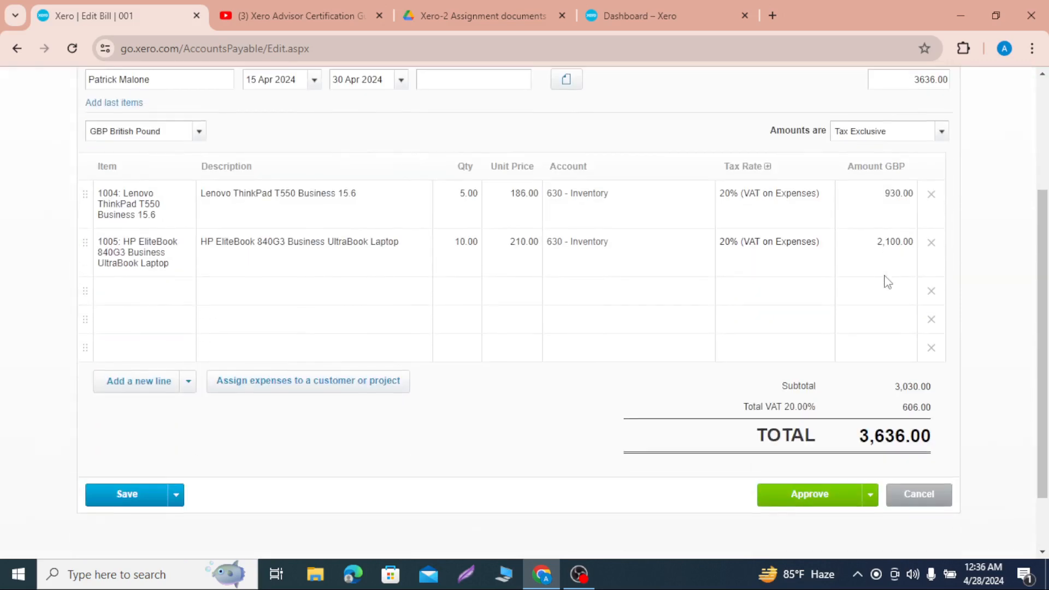
click(801, 496)
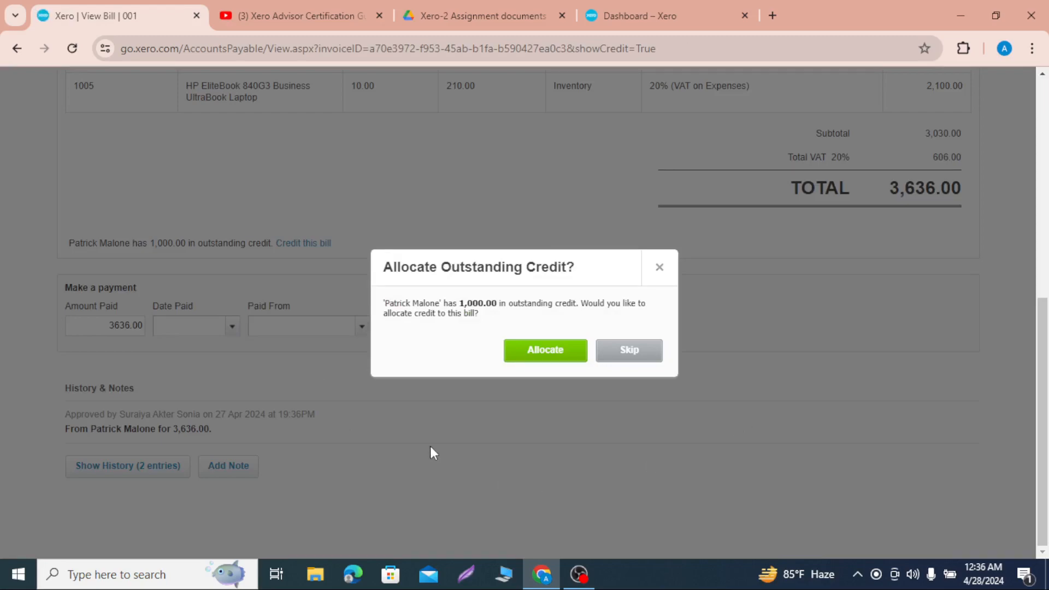
Step: Outline the outstanding credit message with red rectangles on a temporary screen capture and discard the capture
key(Print)
key(ctrl+a)
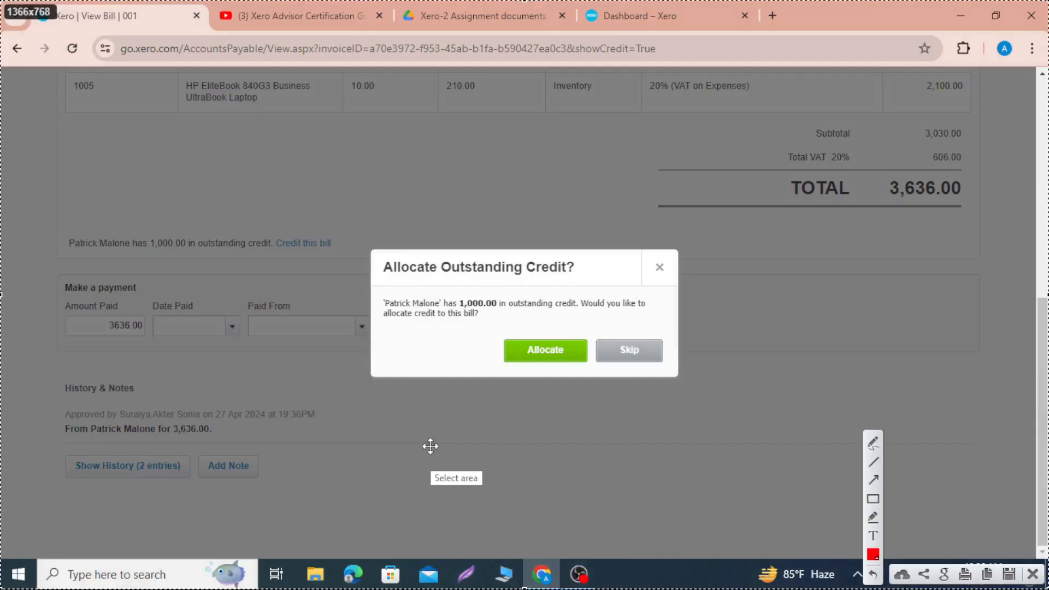
click(878, 501)
drag(298, 186, 798, 465)
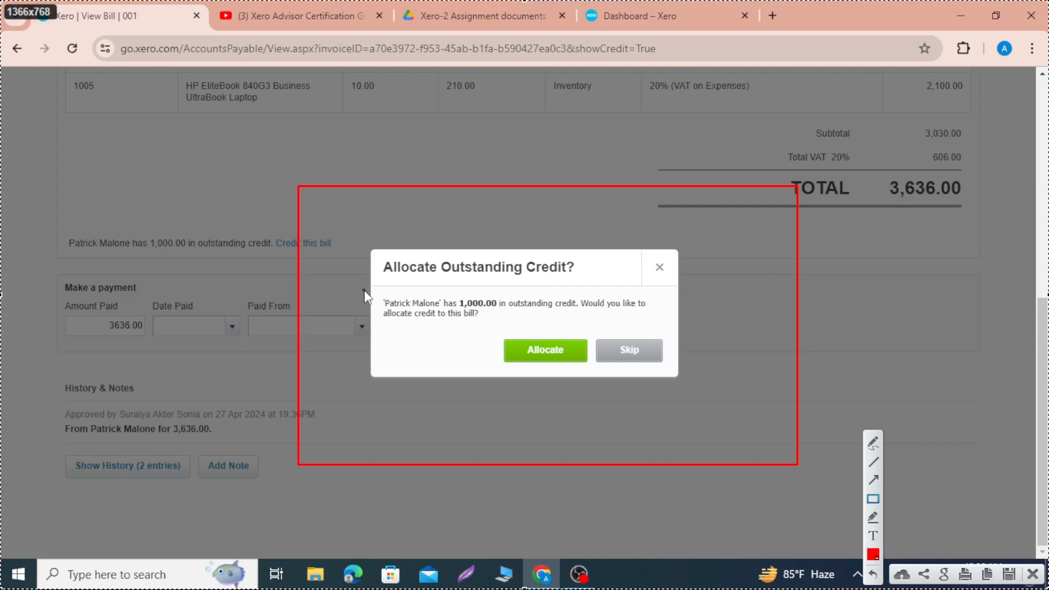
drag(364, 290, 657, 329)
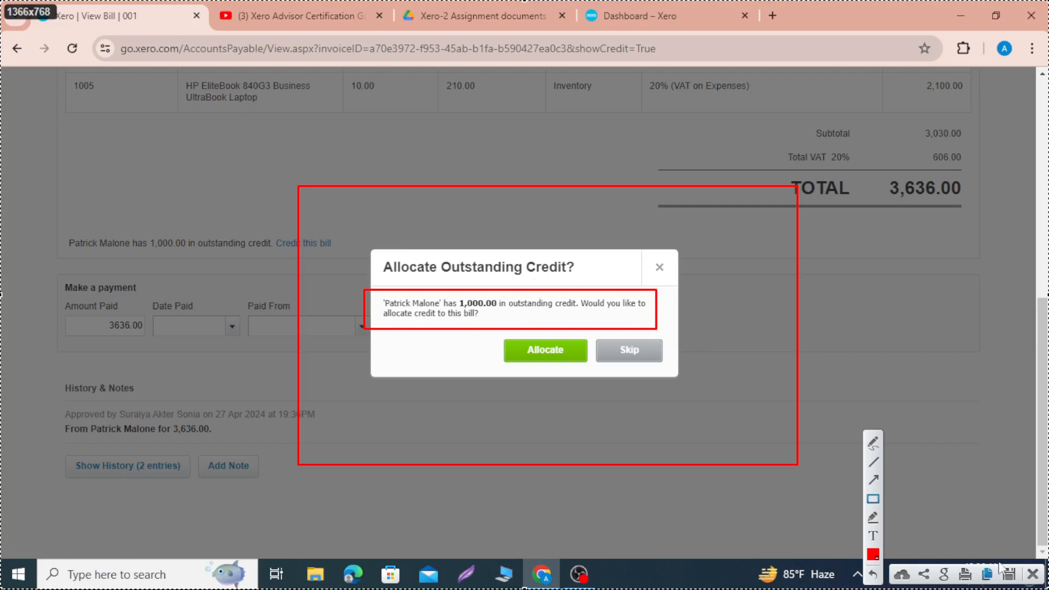
click(1032, 573)
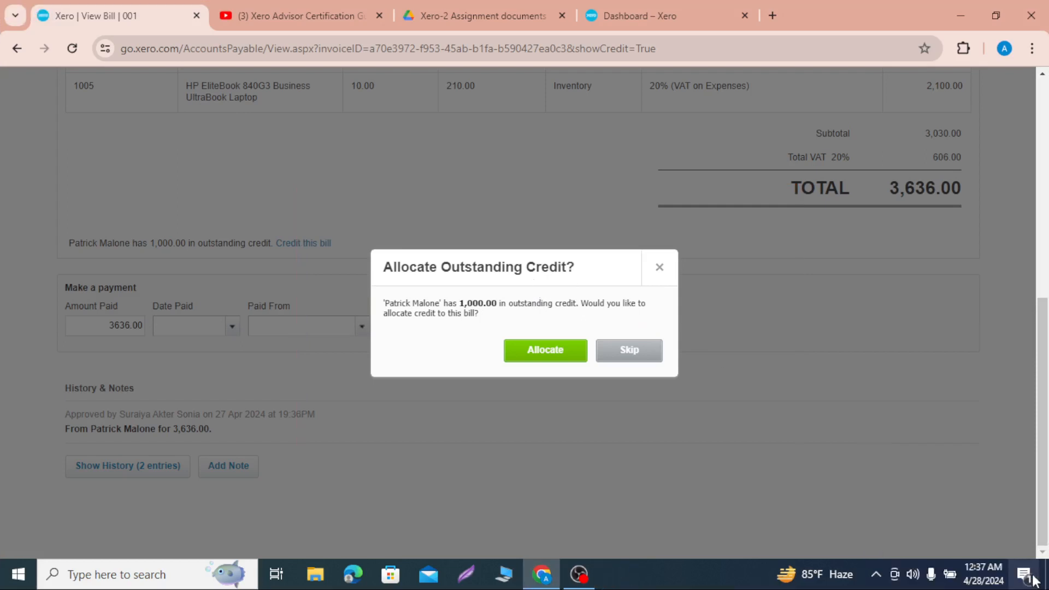
Step: Choose to allocate the supplier's outstanding credit to the approved bill
click(562, 349)
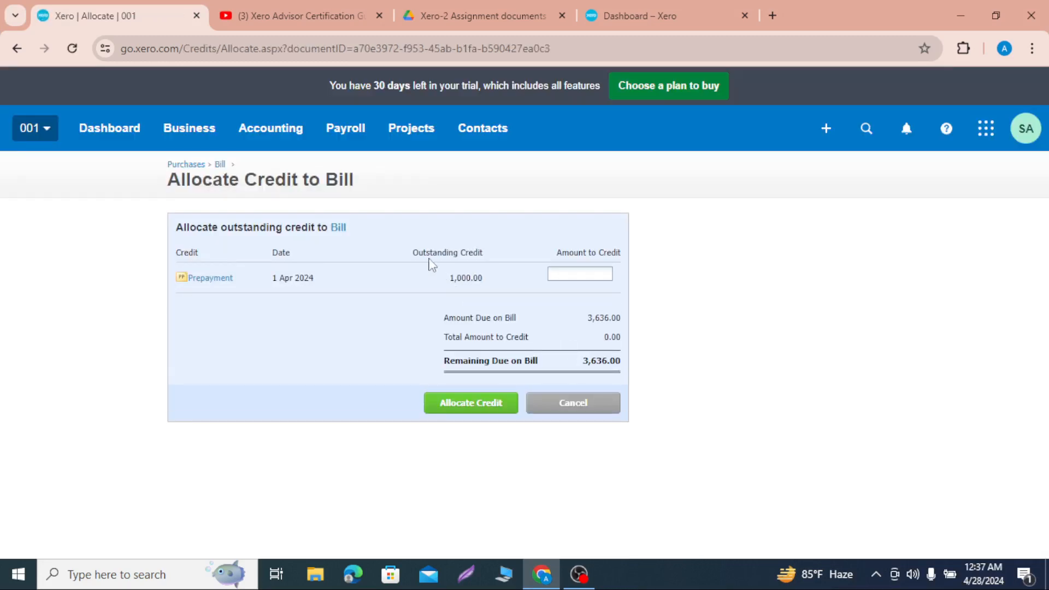
Step: Outline the Outstanding Credit and Amount to Credit columns on a temporary screen capture and discard the capture
key(Print)
key(ctrl+a)
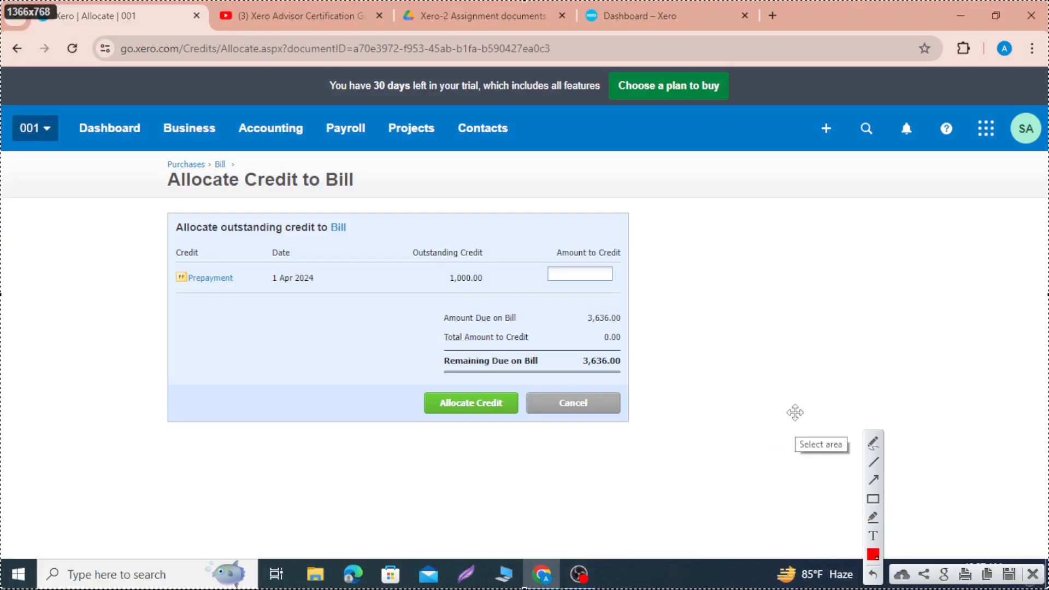
click(873, 499)
drag(392, 234, 531, 310)
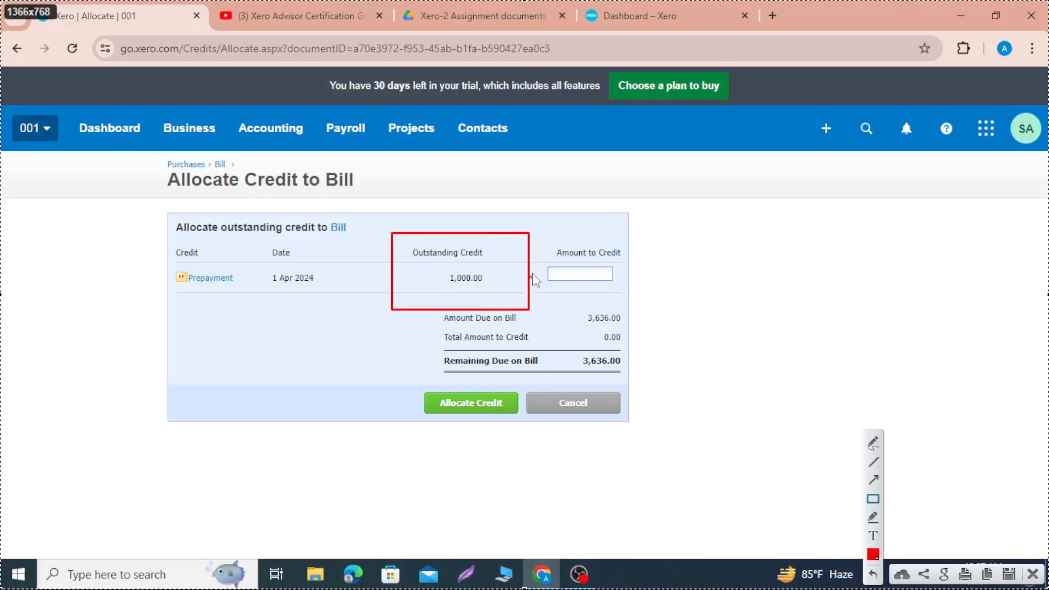
mouse_move(534, 221)
mouse_down()
mouse_move(613, 286)
mouse_move(646, 295)
mouse_up()
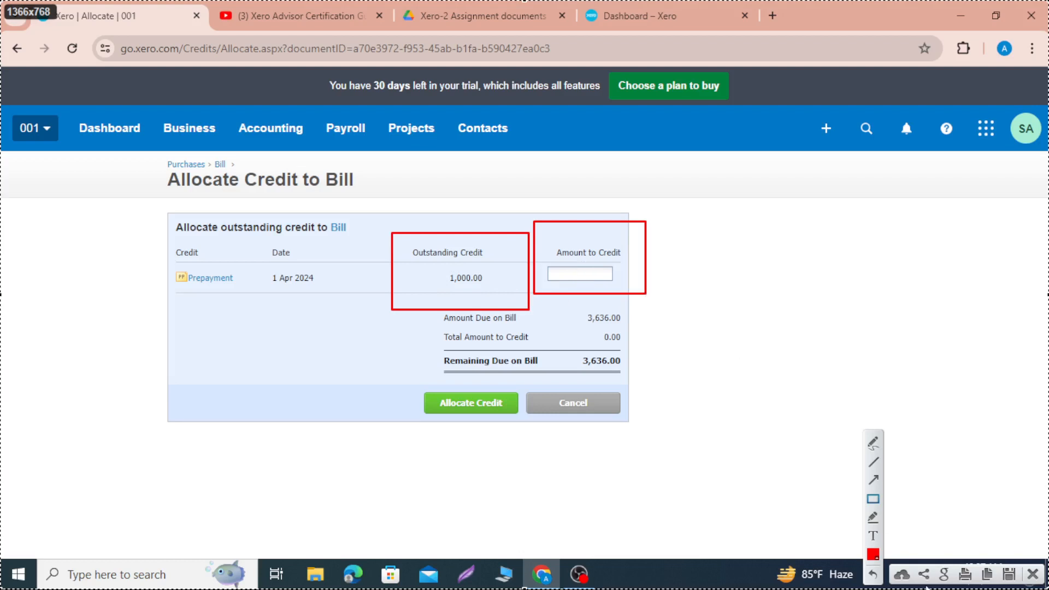
click(1032, 574)
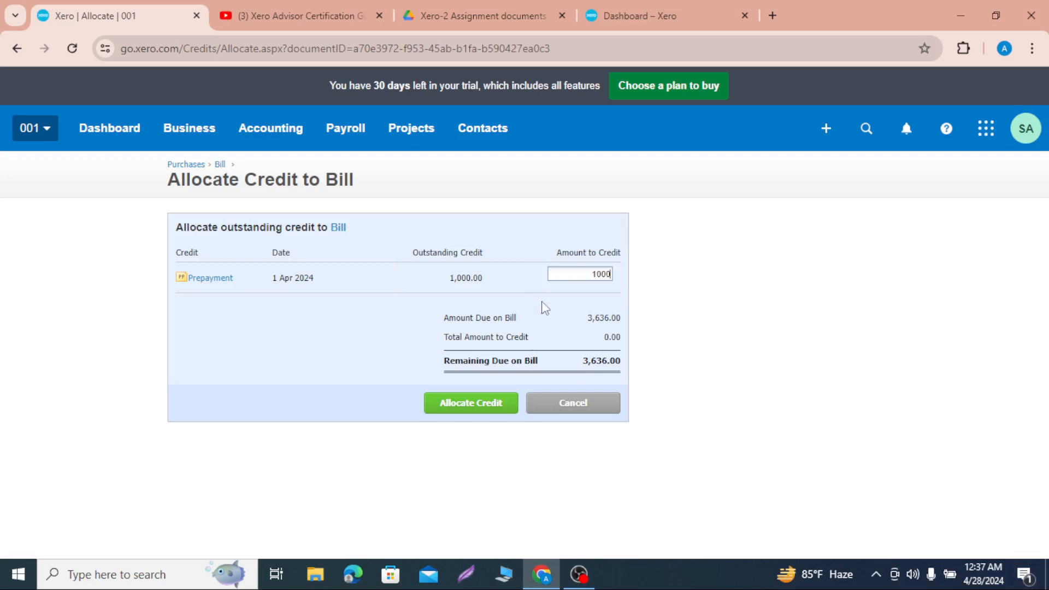
Step: Allocate 1000 of the prepayment credit to the bill
click(483, 402)
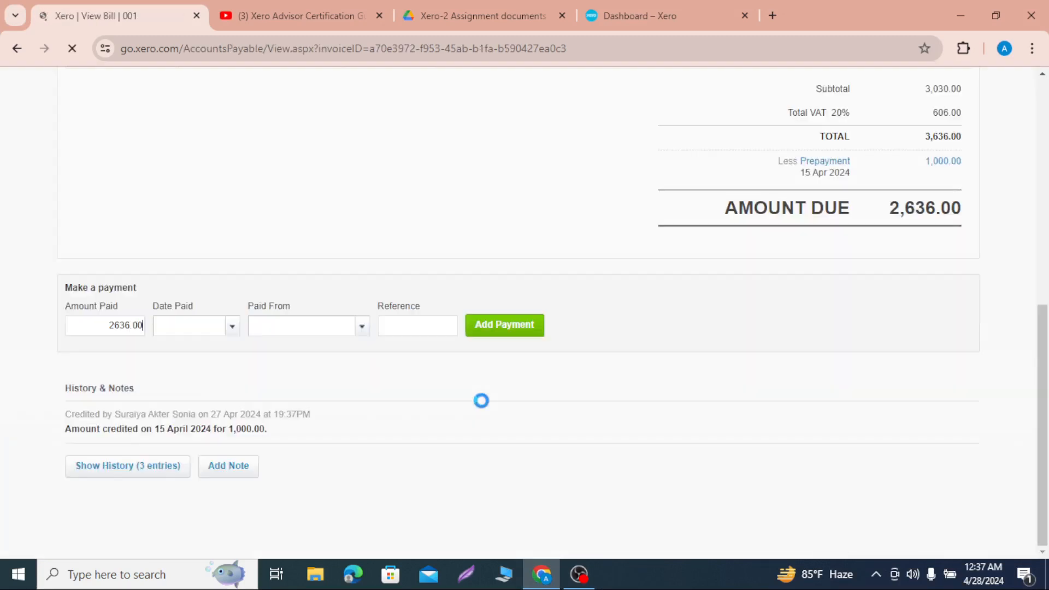
scroll(538, 169, up, 2)
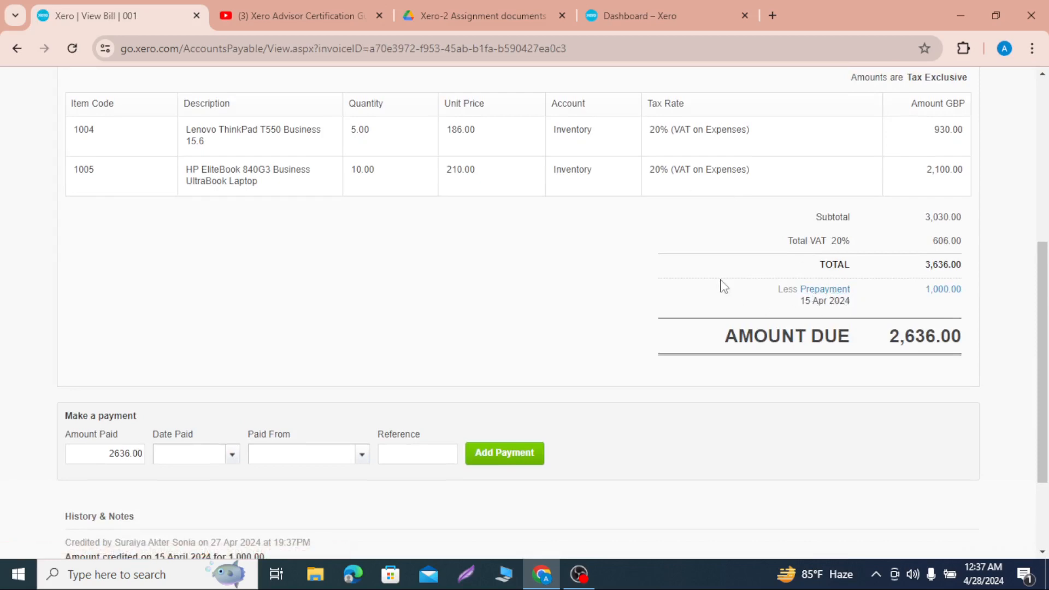
Step: Outline the prepayment deduction and the amount due on a temporary screen capture and discard the capture
key(Print)
key(ctrl+a)
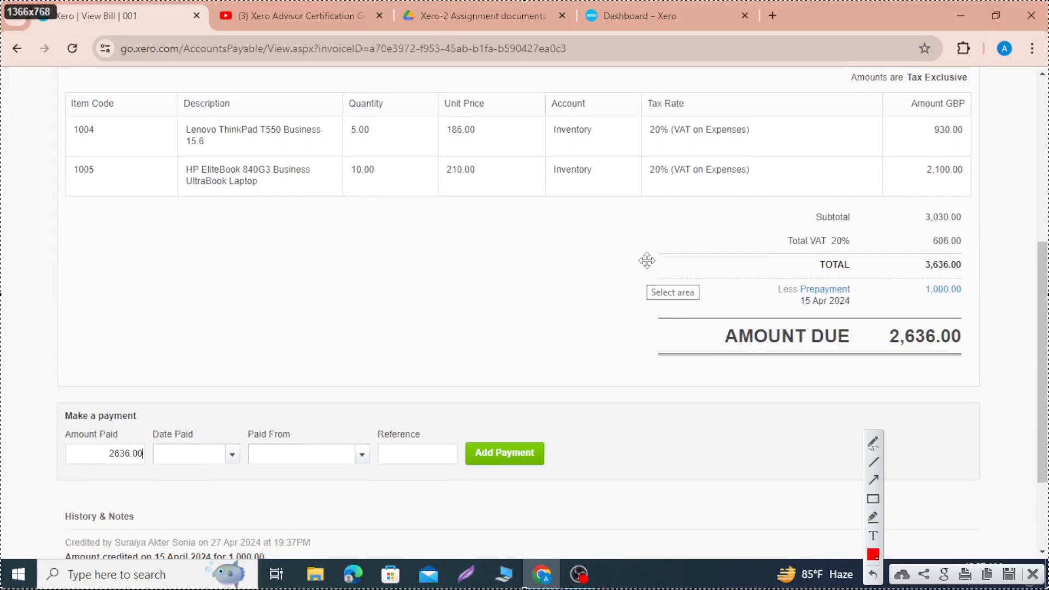
click(873, 499)
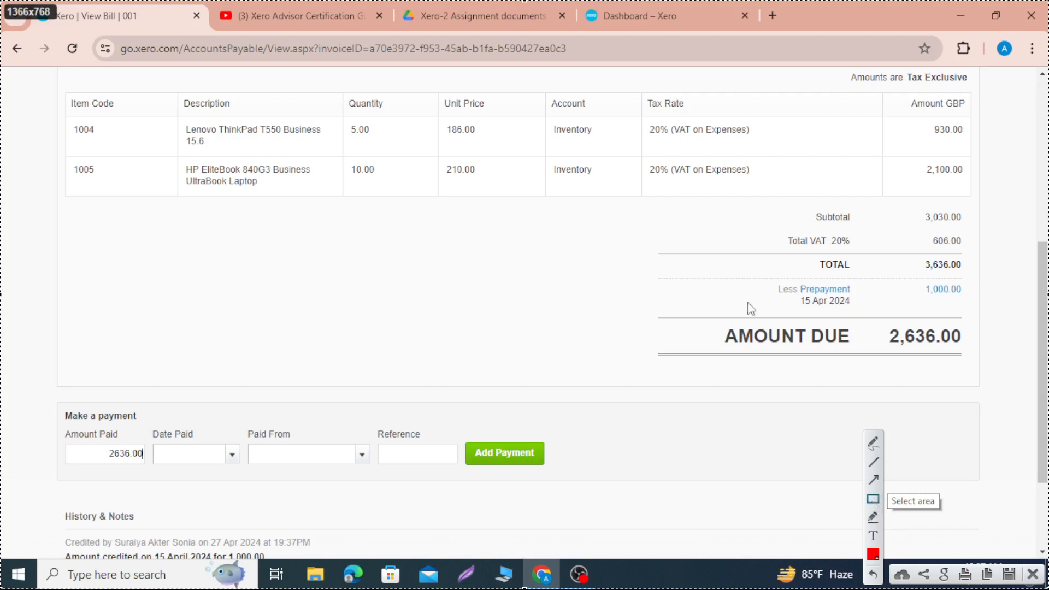
drag(727, 265, 877, 320)
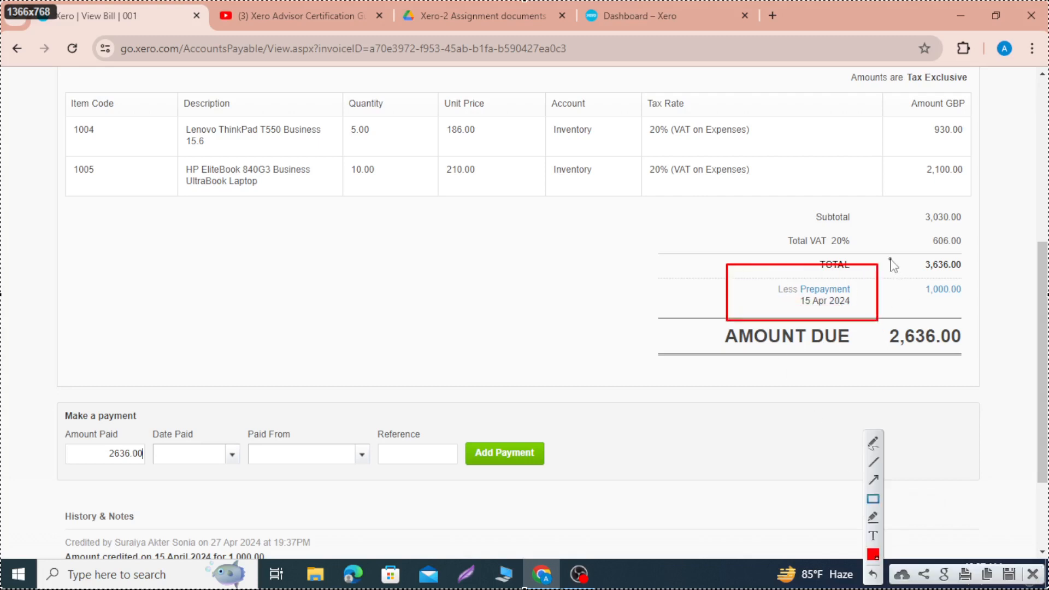
mouse_move(891, 260)
mouse_down()
mouse_move(969, 322)
mouse_move(983, 317)
mouse_up()
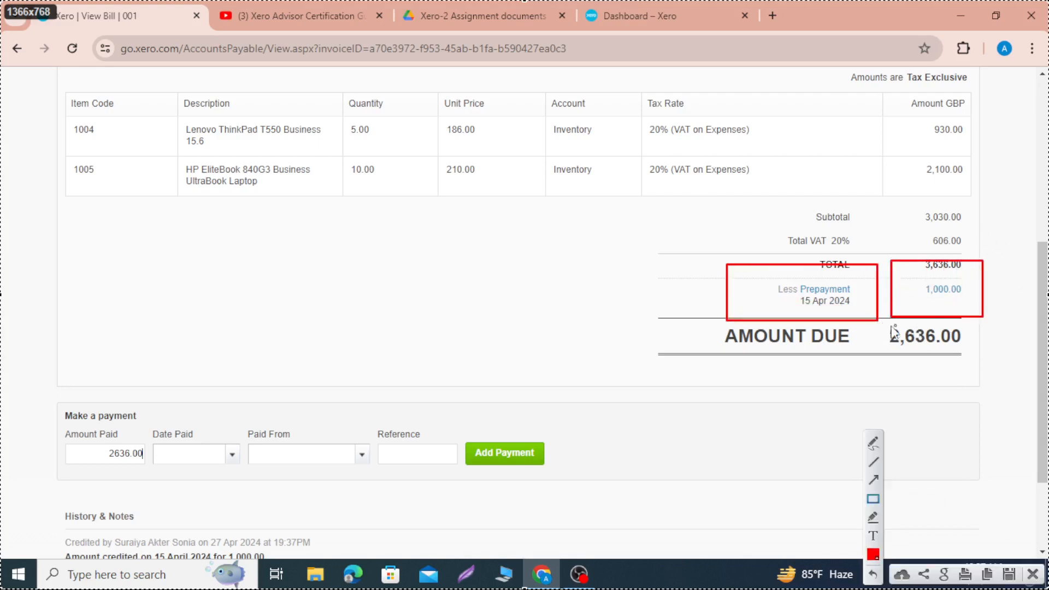
drag(872, 321, 974, 367)
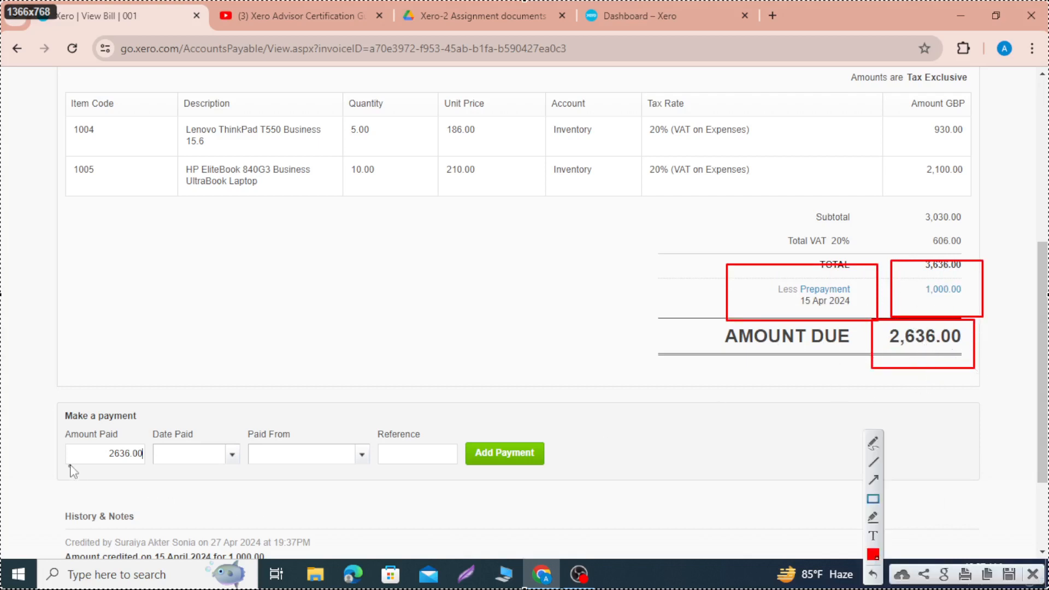
click(1032, 575)
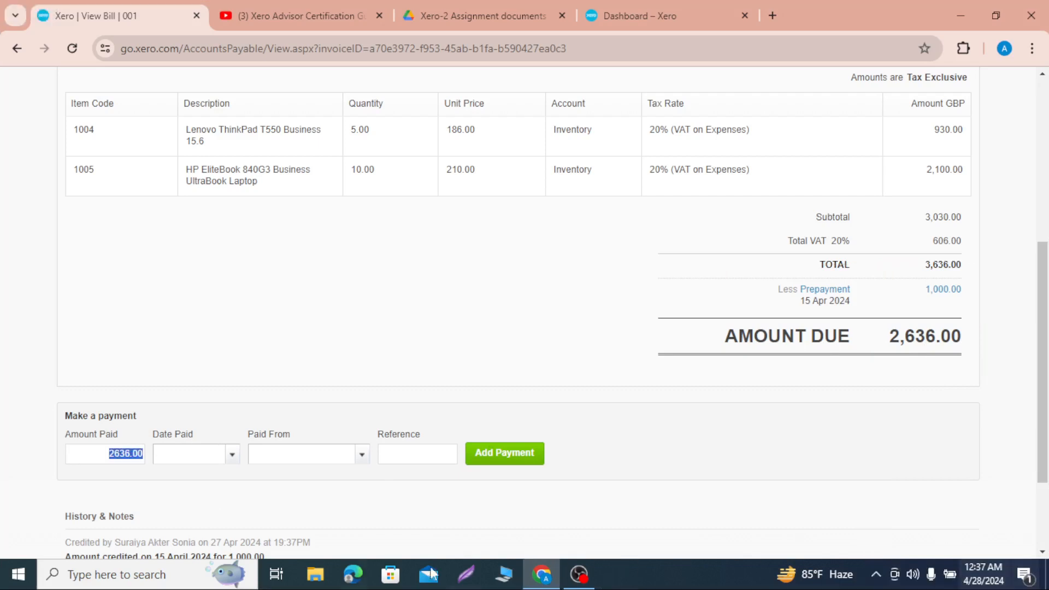
Step: Record a payment of the bill's 2636.00 balance dated 17 Apr 2024, selecting the account it is paid from
click(232, 457)
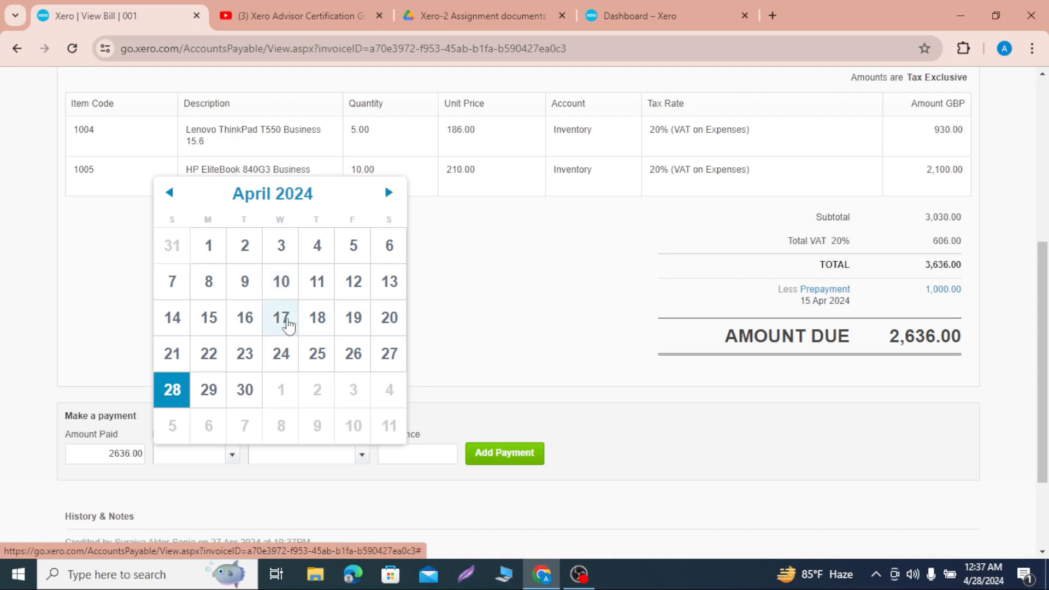
click(281, 320)
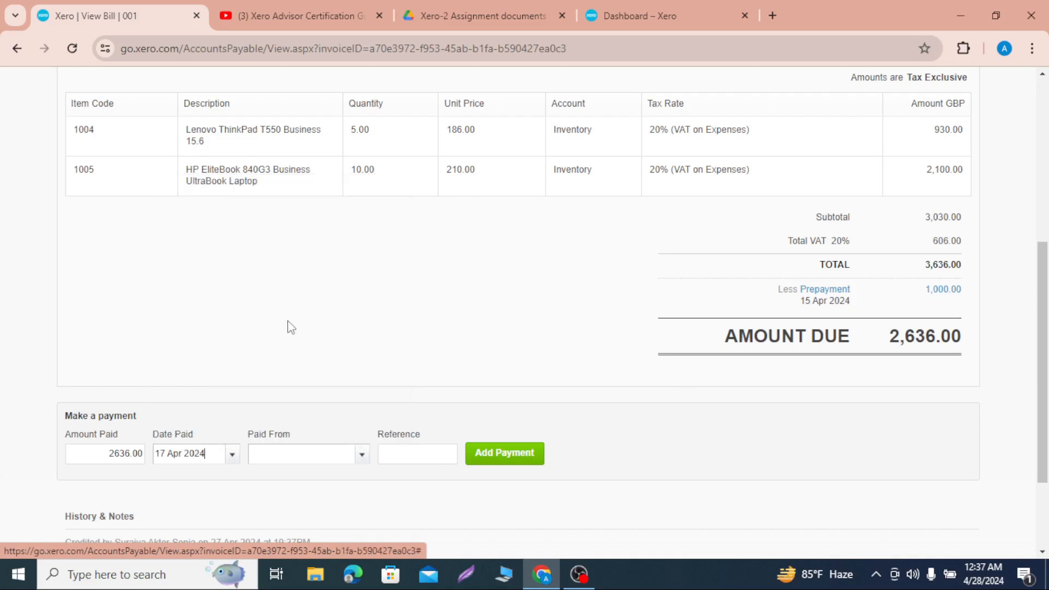
click(361, 456)
click(316, 516)
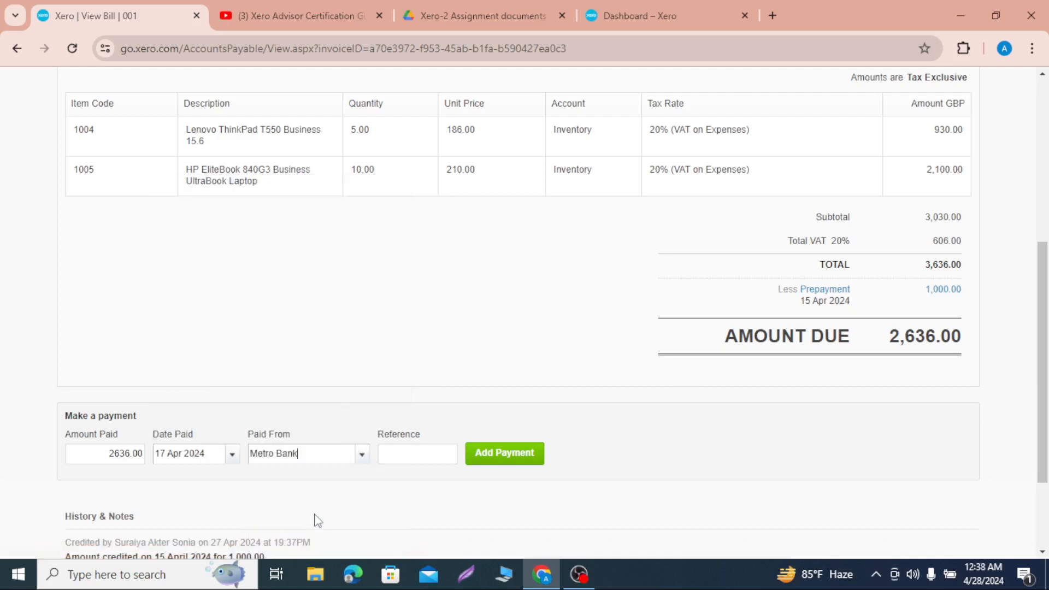
scroll(377, 340, up, 2)
scroll(377, 339, up, 2)
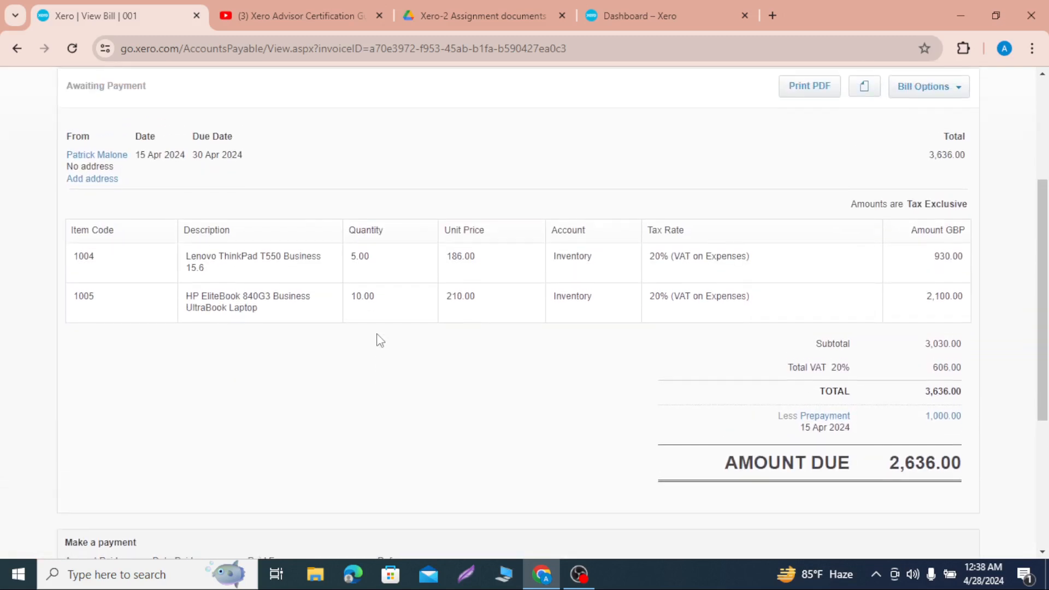
scroll(381, 340, down, 1)
scroll(381, 341, up, 1)
scroll(377, 339, up, 1)
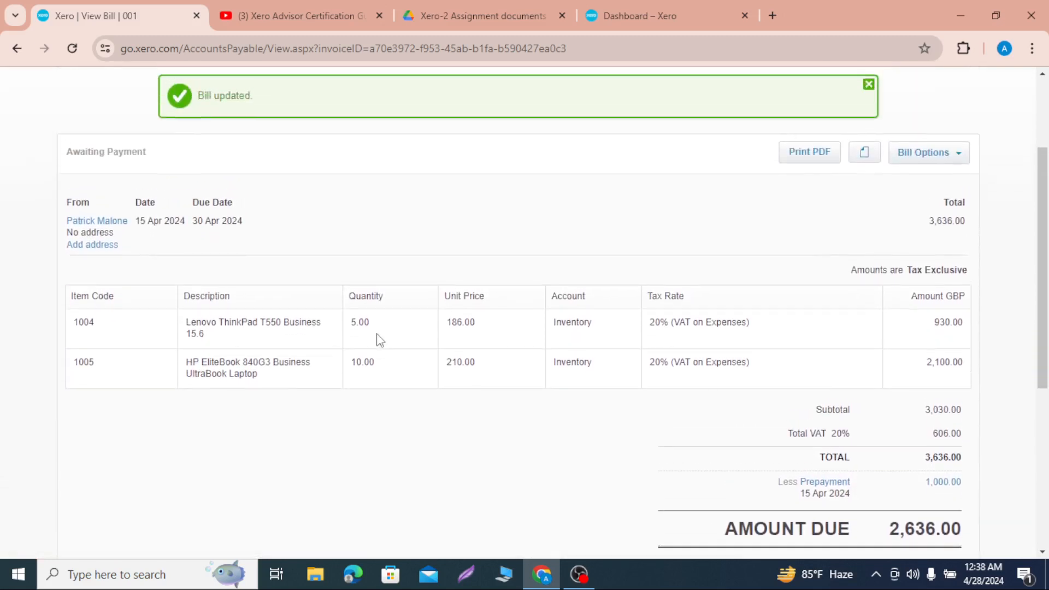
scroll(377, 340, down, 1)
scroll(377, 339, down, 4)
click(499, 401)
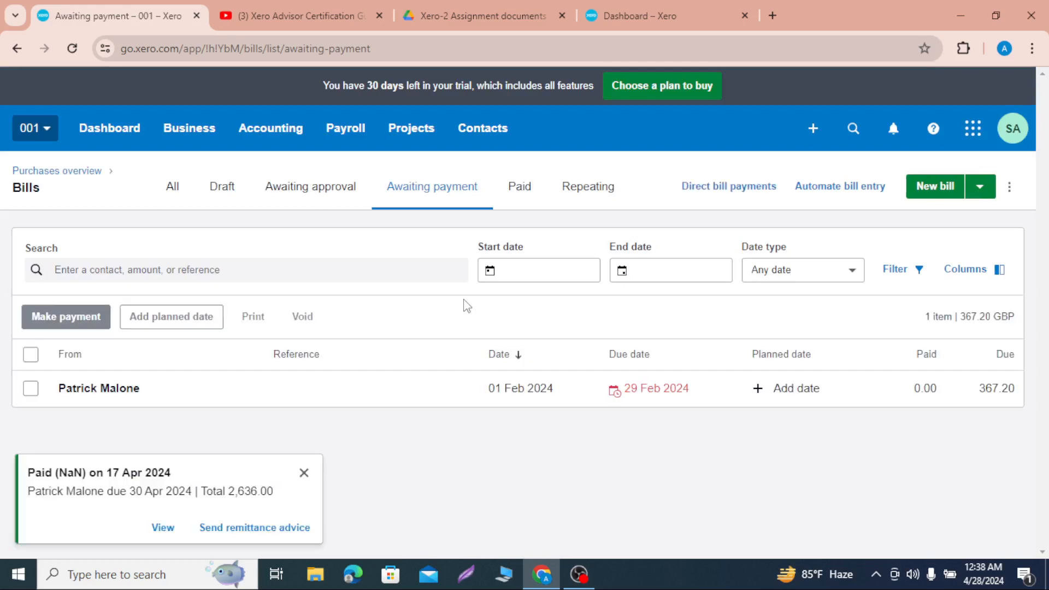
Step: Dismiss the payment notification and open the list of paid bills
click(304, 473)
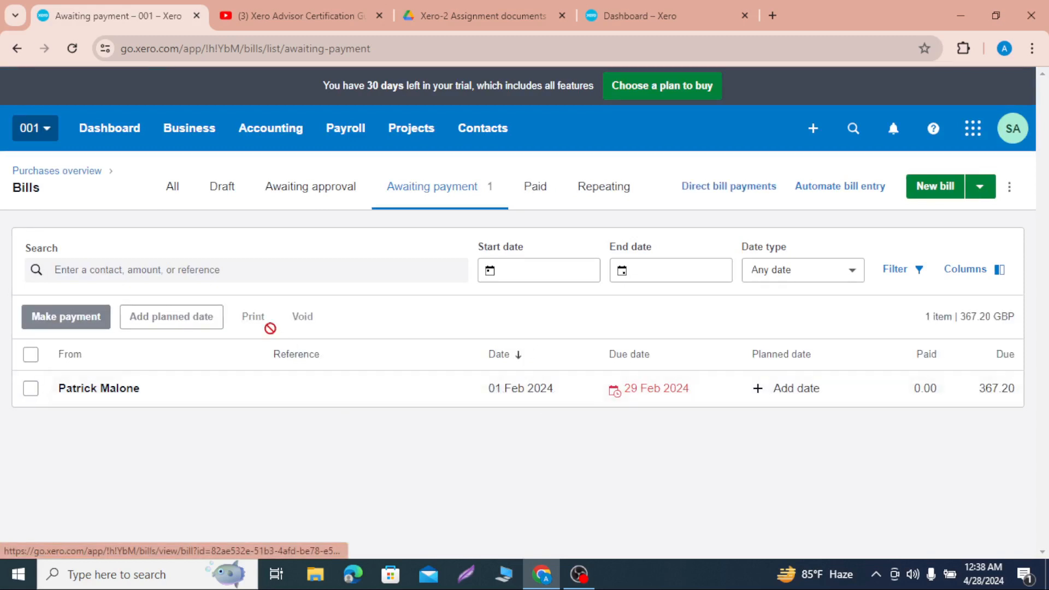
double_click(529, 194)
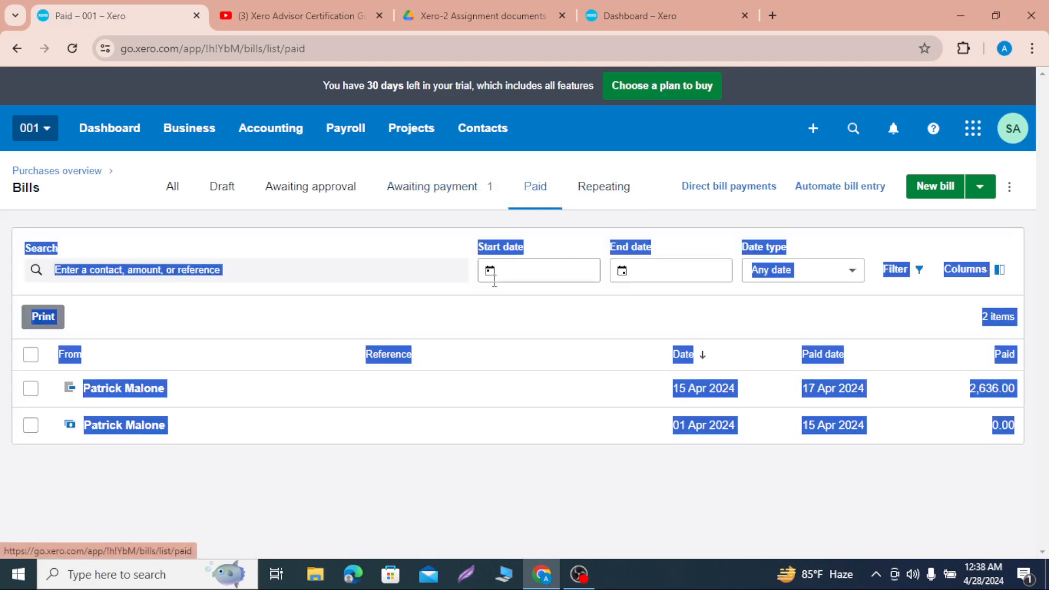
mouse_move(578, 573)
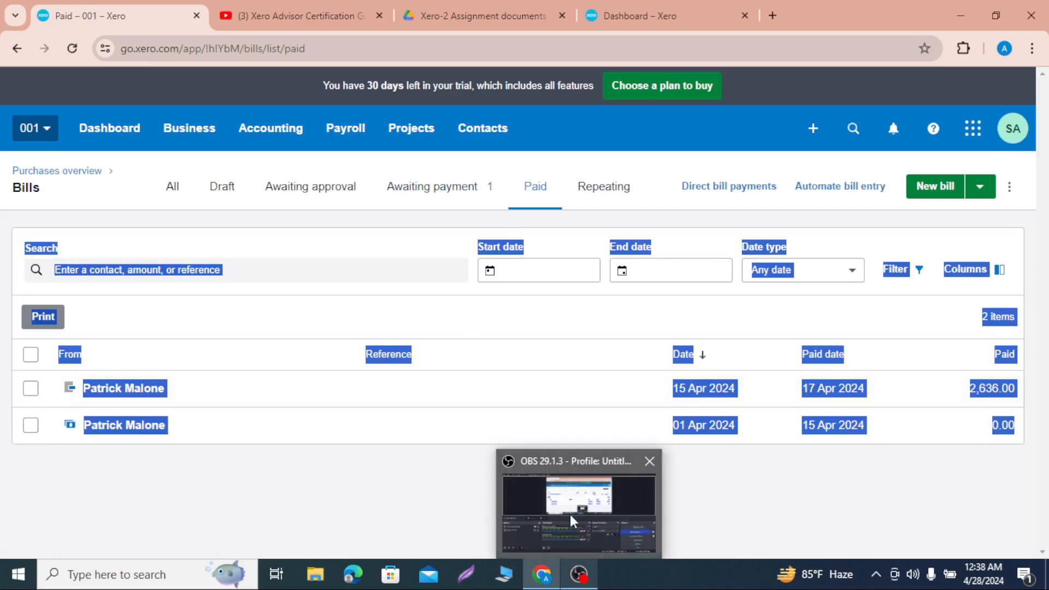
click(570, 513)
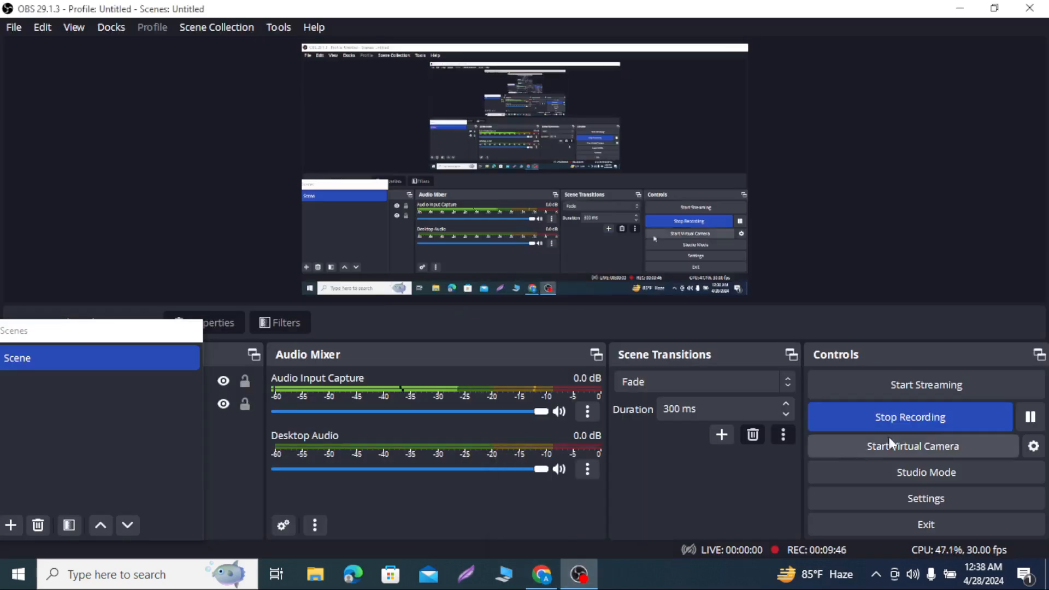
click(1032, 420)
mouse_move(542, 573)
click(530, 518)
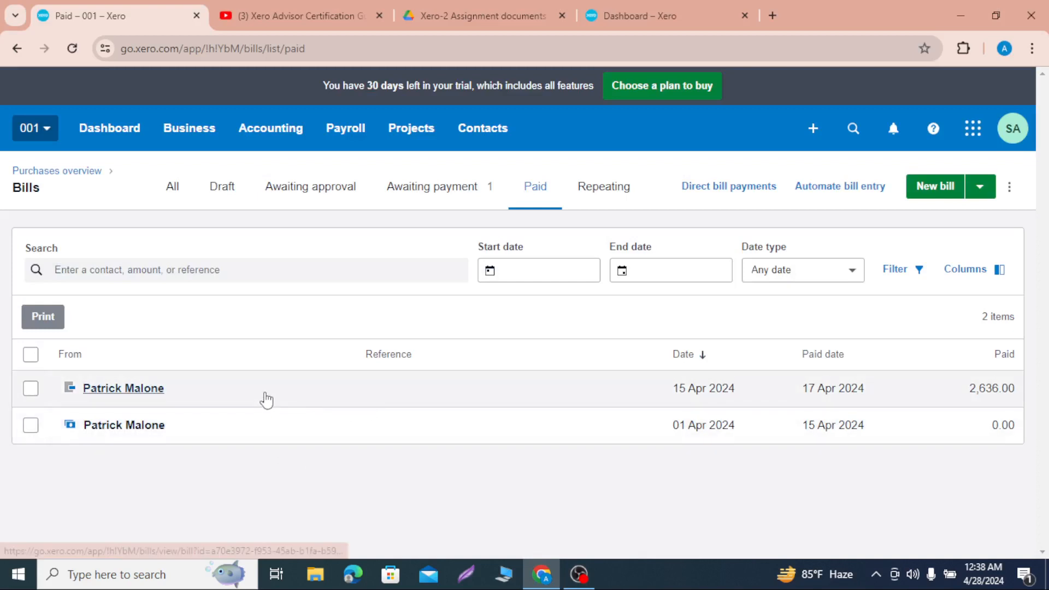
Step: Open the paid bill dated 15 Apr 2024 and generate its PDF
click(266, 401)
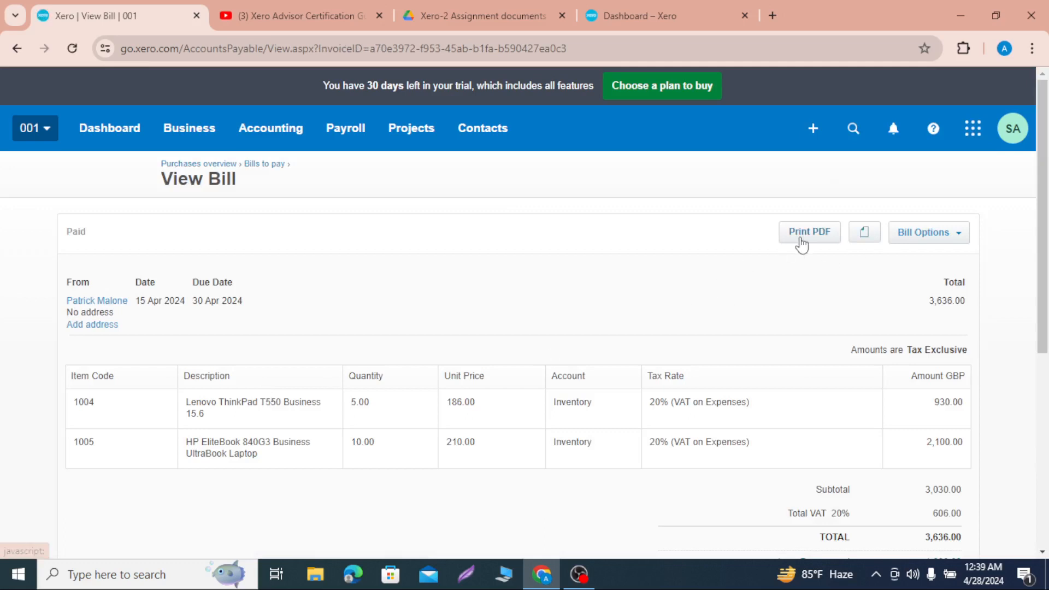
click(801, 243)
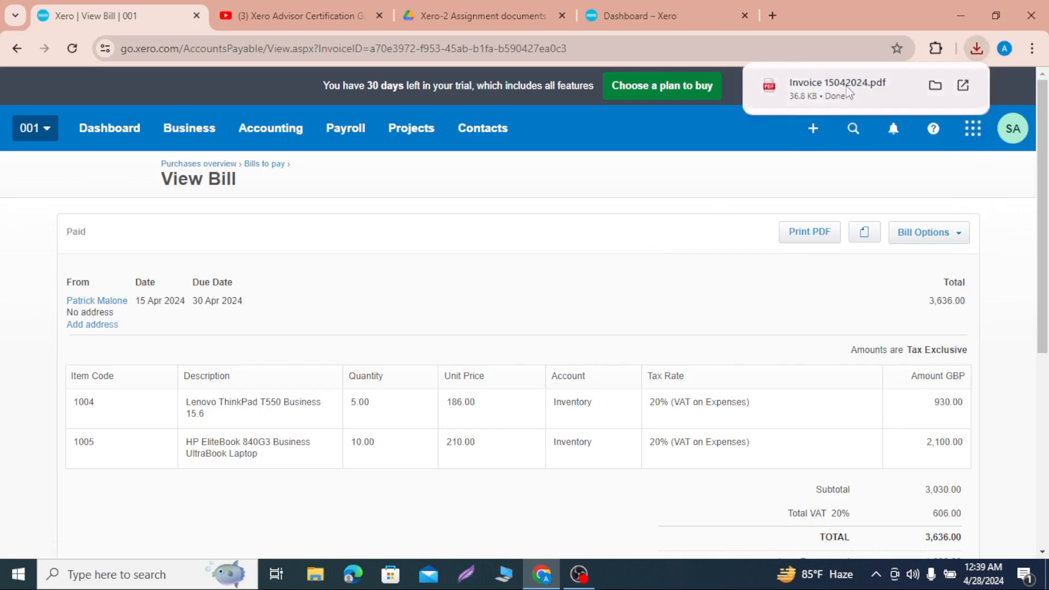
Step: Open the downloaded bill PDF and save a copy of it in Downloads under the name Prepayment
click(846, 85)
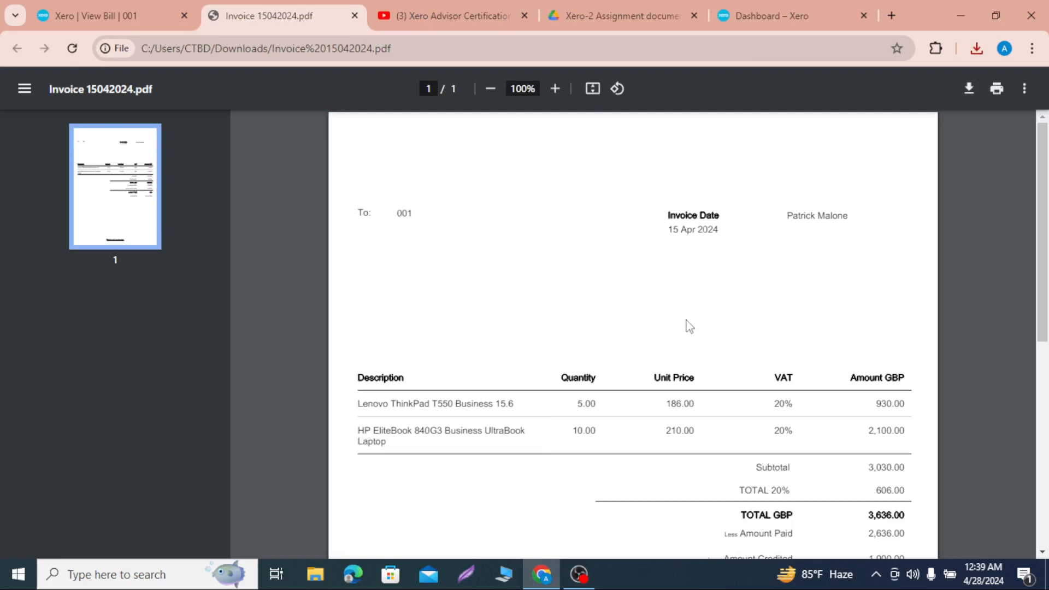
scroll(687, 326, down, 3)
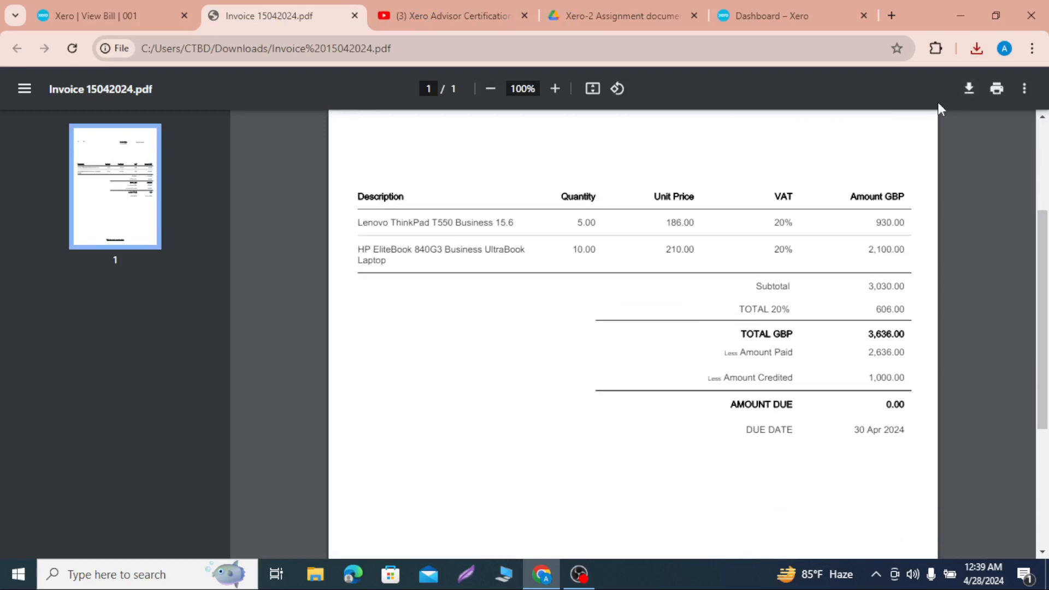
click(960, 88)
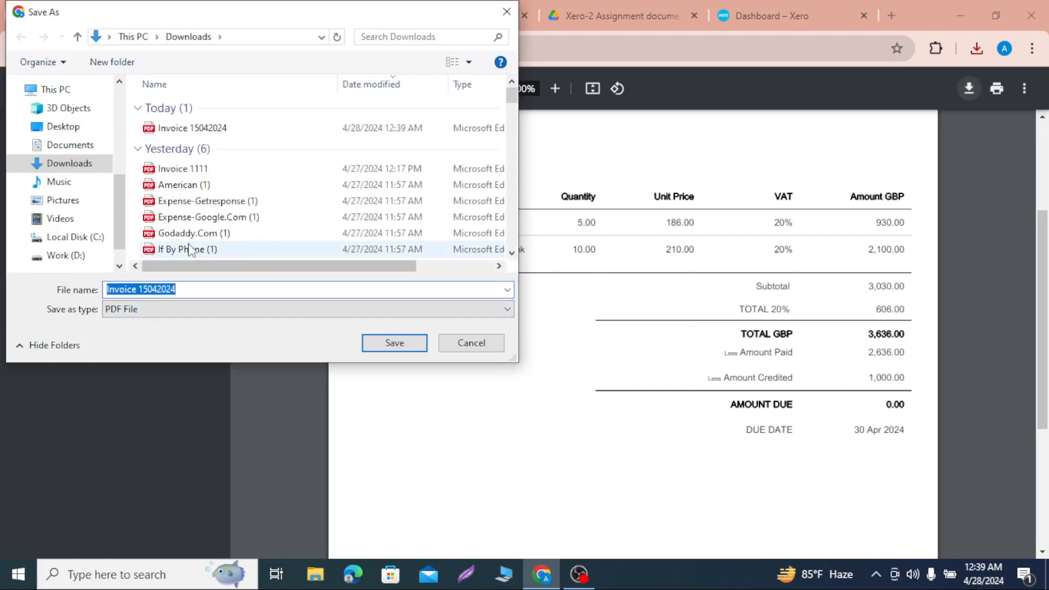
scroll(197, 249, down, 5)
click(193, 290)
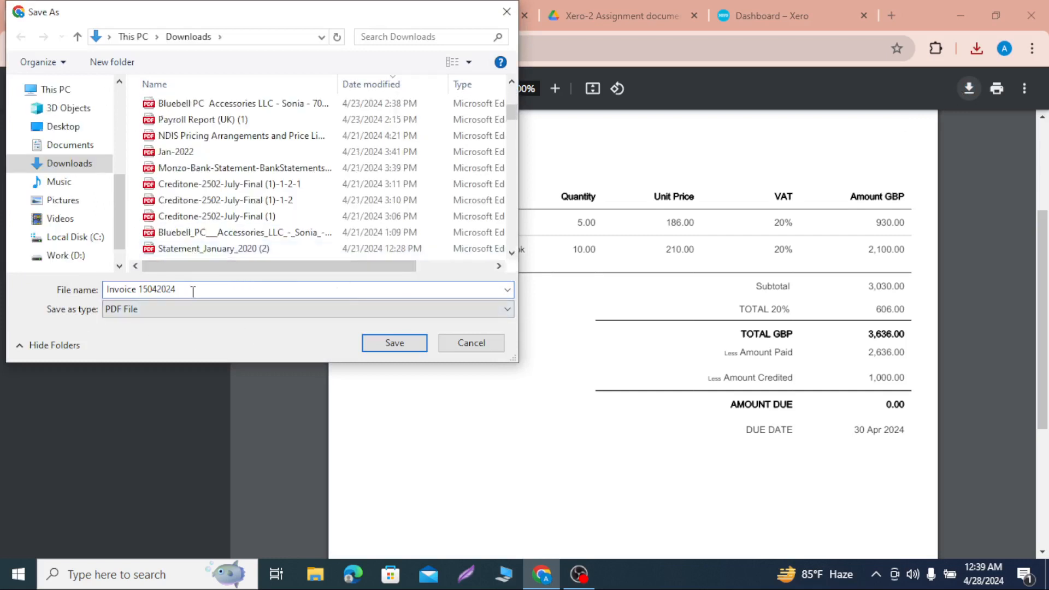
key(BackSpace)
key(BackSpace)
key(BackSpace)
key(BackSpace)
key(BackSpace)
key(BackSpace)
key(BackSpace)
key(BackSpace)
key(BackSpace)
key(BackSpace)
key(BackSpace)
key(BackSpace)
key(BackSpace)
key(BackSpace)
key(BackSpace)
key(BackSpace)
text(Prepayment)
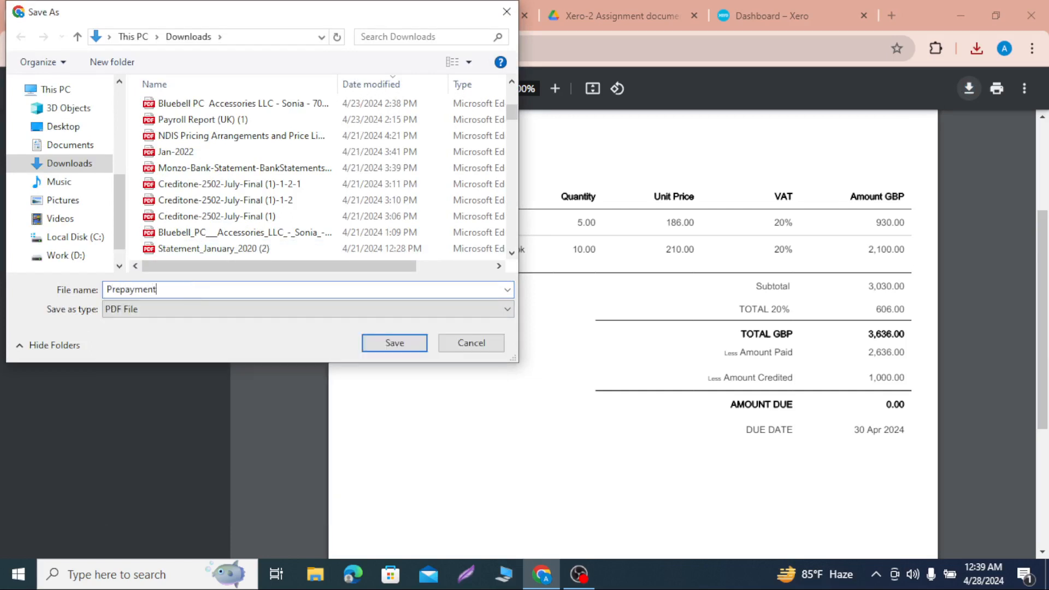
click(392, 344)
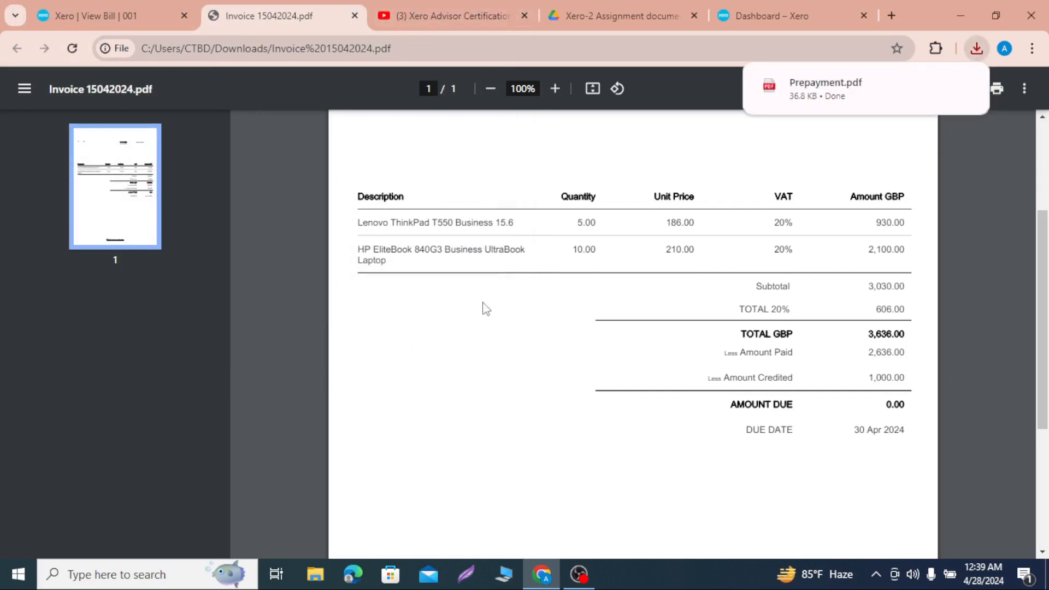
Step: Return to the bill in Xero and start a new spend money transaction from the Metro Bank account
click(770, 16)
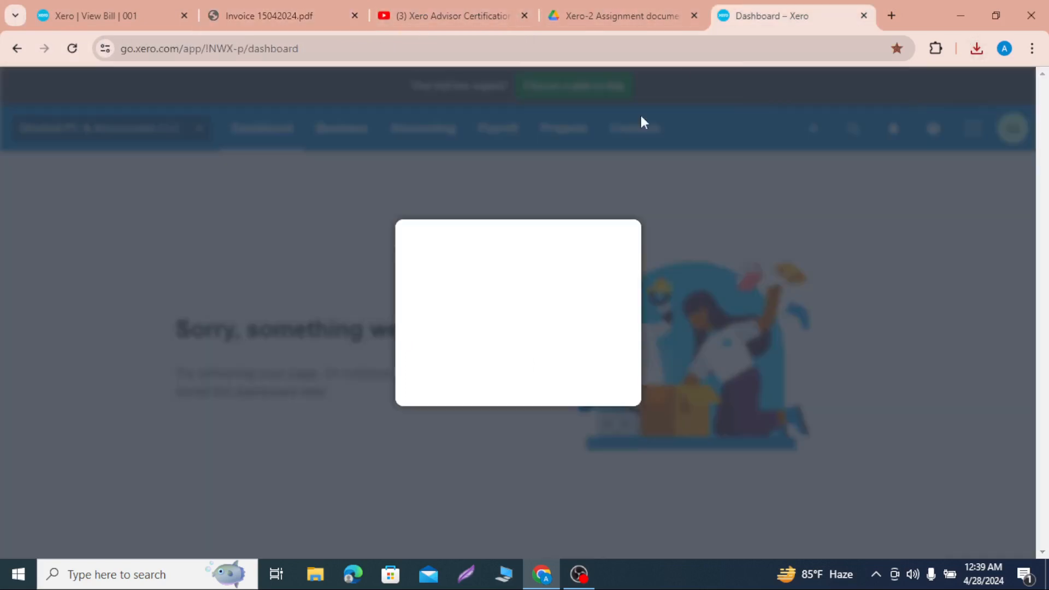
click(97, 11)
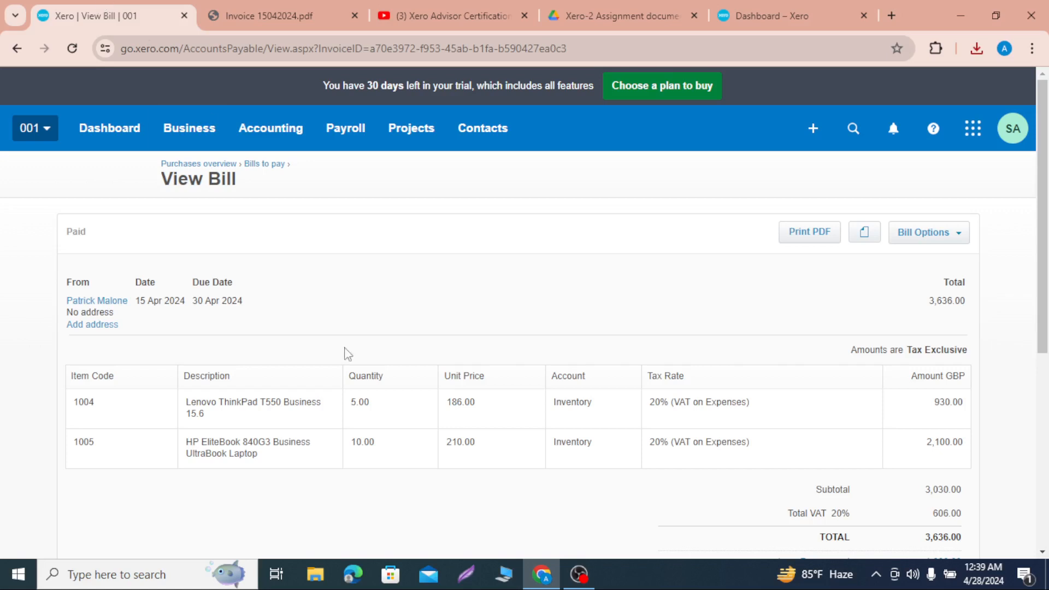
click(813, 129)
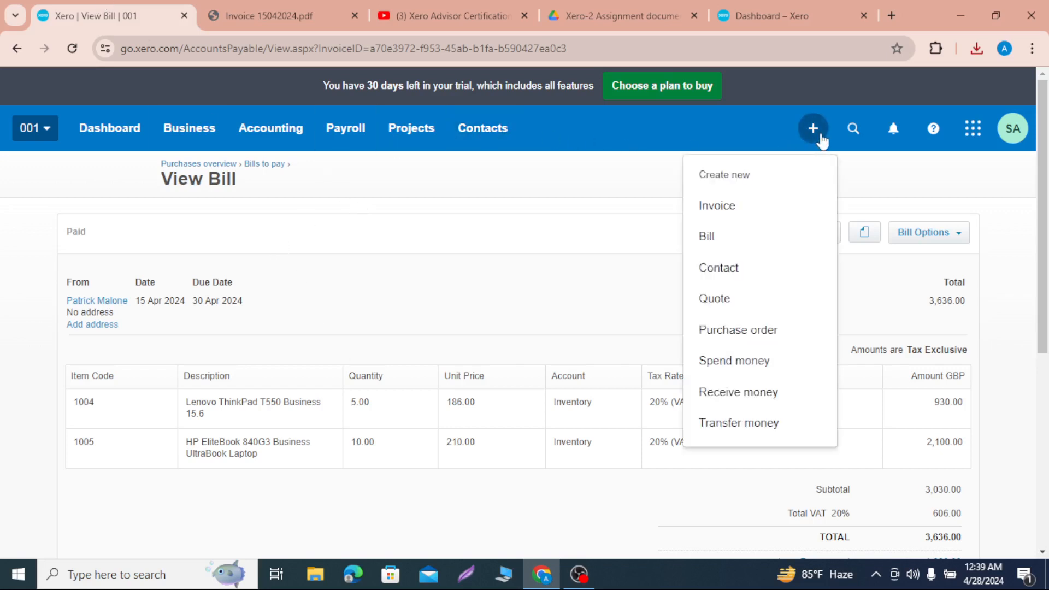
click(725, 367)
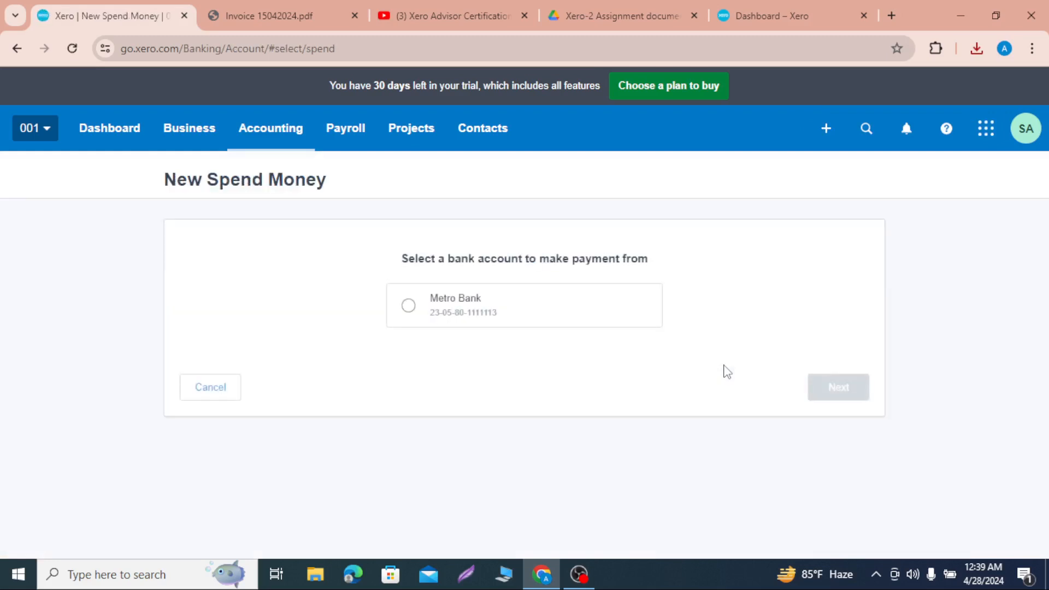
click(409, 307)
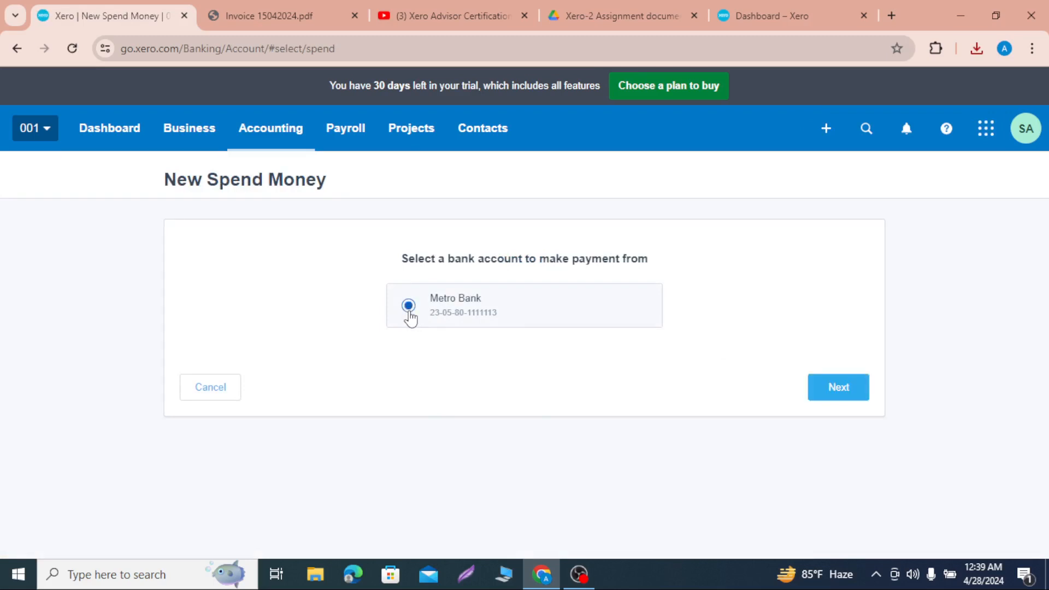
click(839, 387)
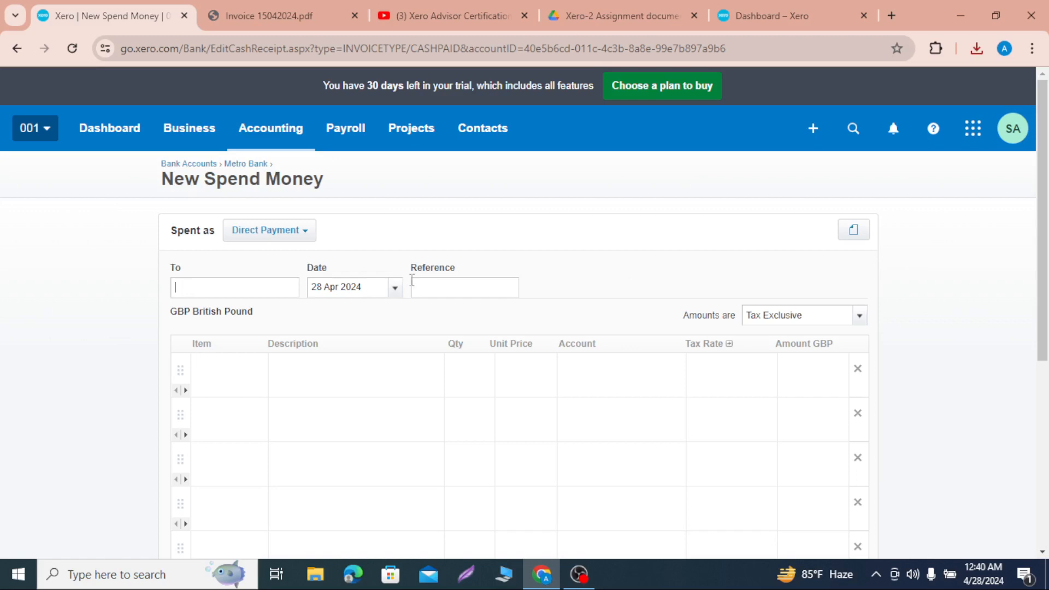
Step: Set the transaction type to Overpayment, choose the supplier contact as payee and date it 1 Apr 2024
click(306, 231)
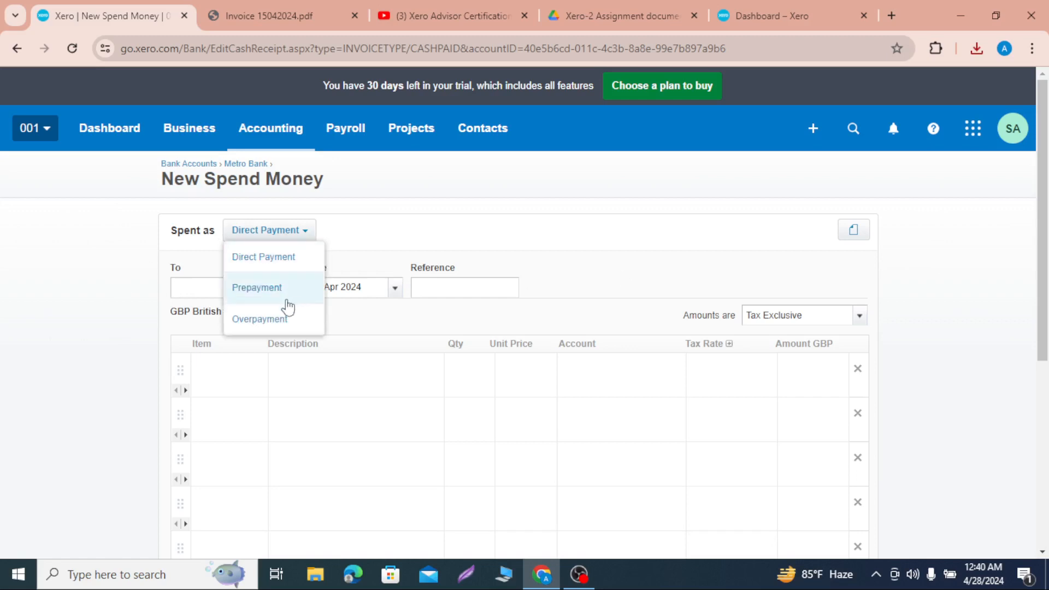
click(281, 320)
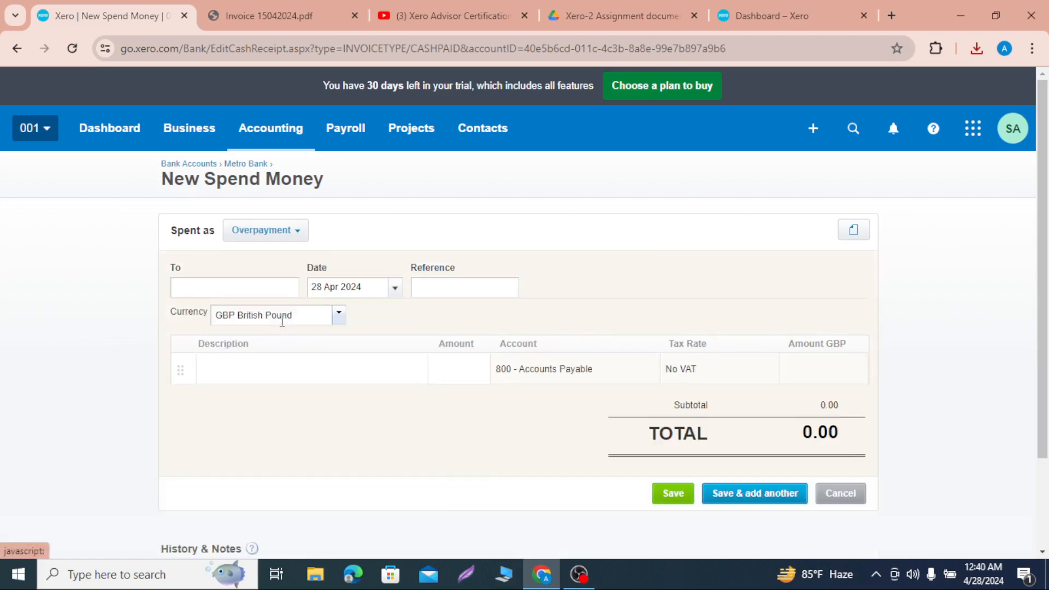
click(245, 290)
text(c)
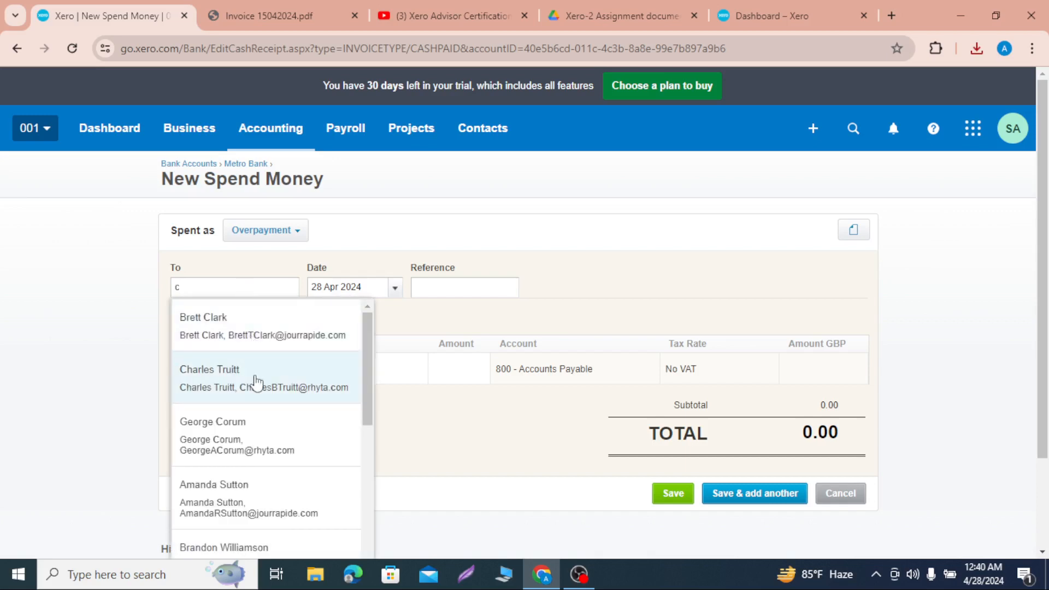
click(257, 381)
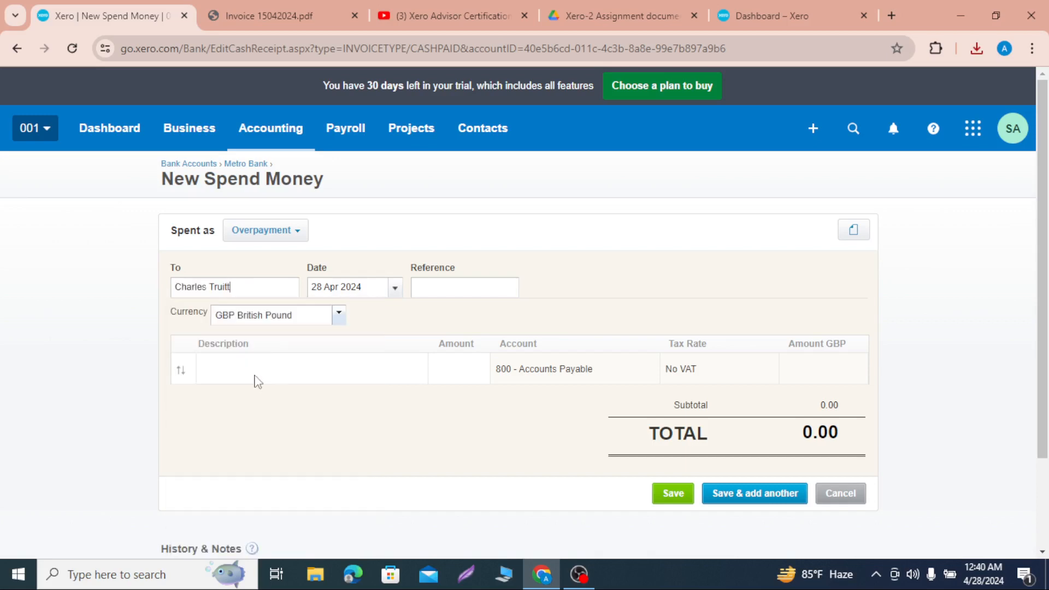
click(395, 290)
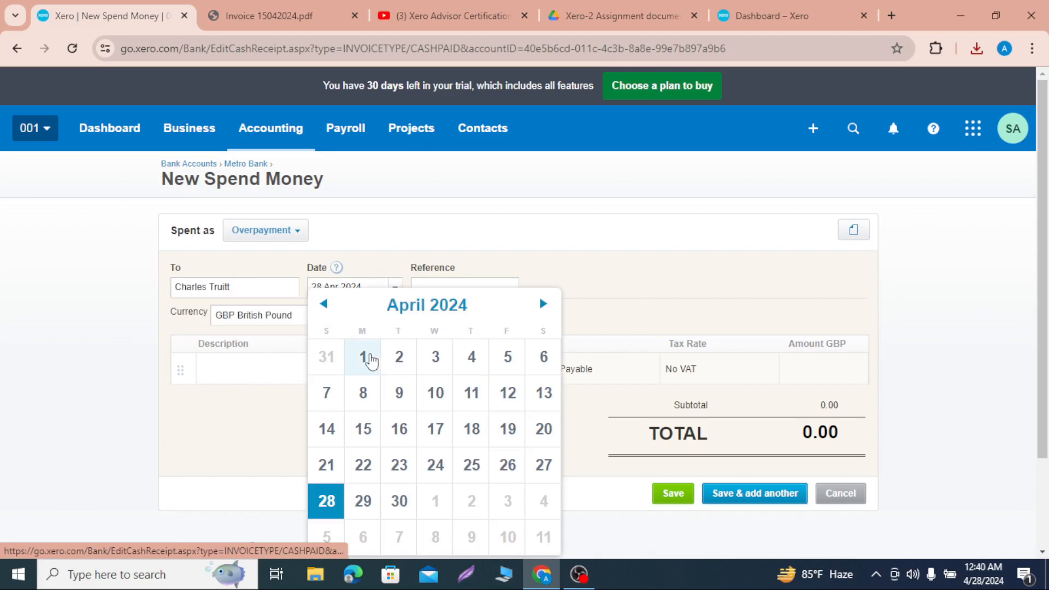
click(367, 359)
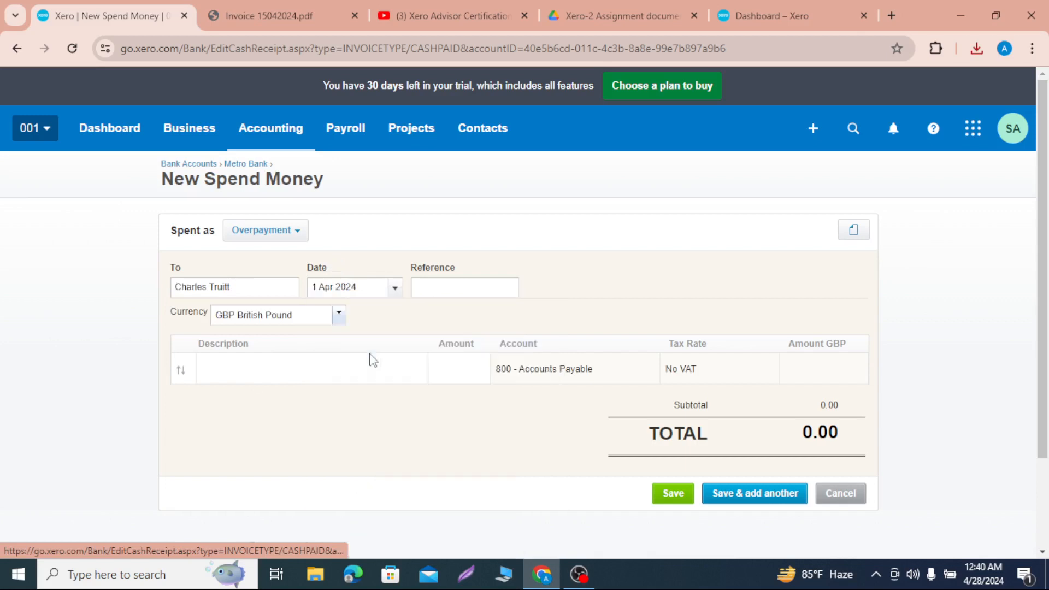
Step: Enter "Adjusted Overpayment" as the description of the overpayment line
click(293, 373)
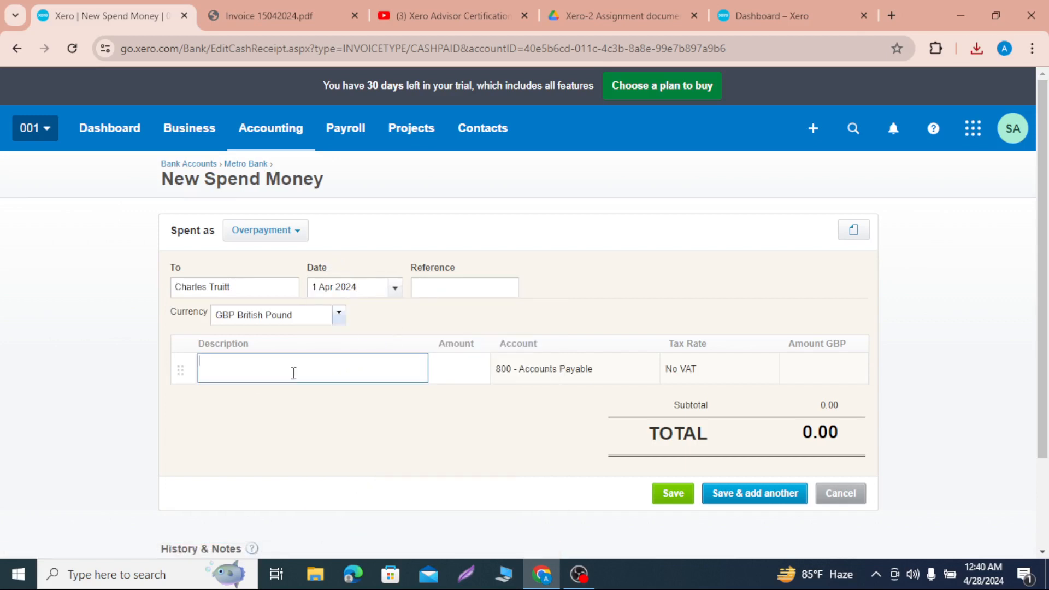
click(562, 373)
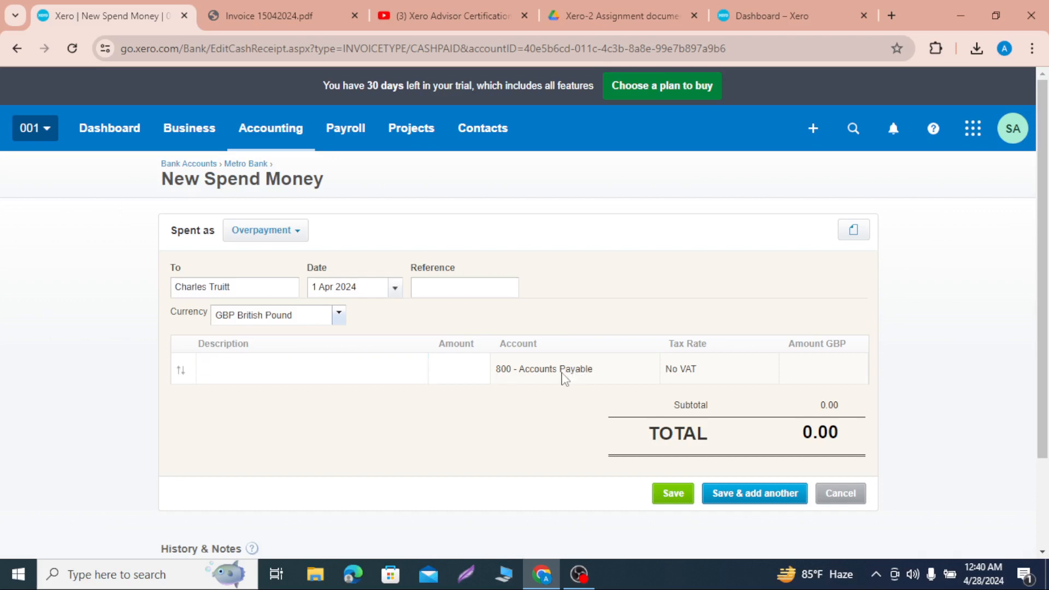
triple_click(557, 369)
click(557, 386)
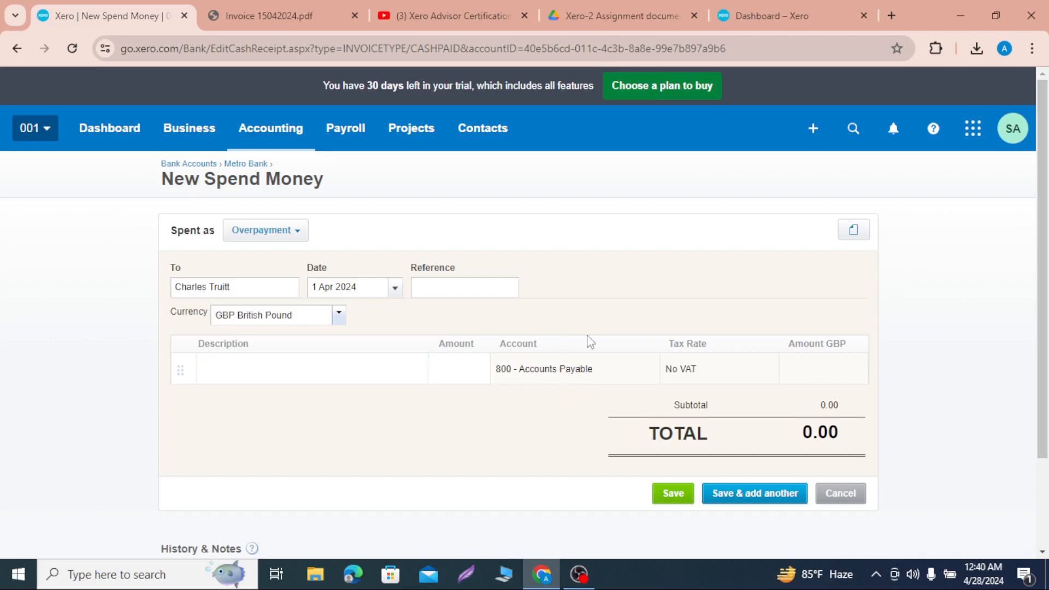
click(300, 377)
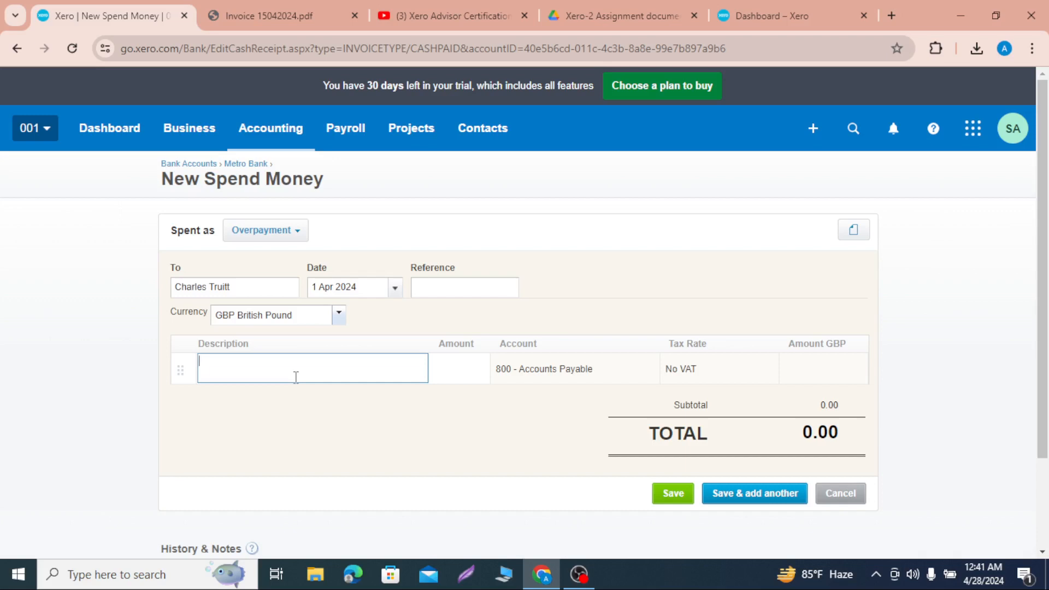
text(Ad)
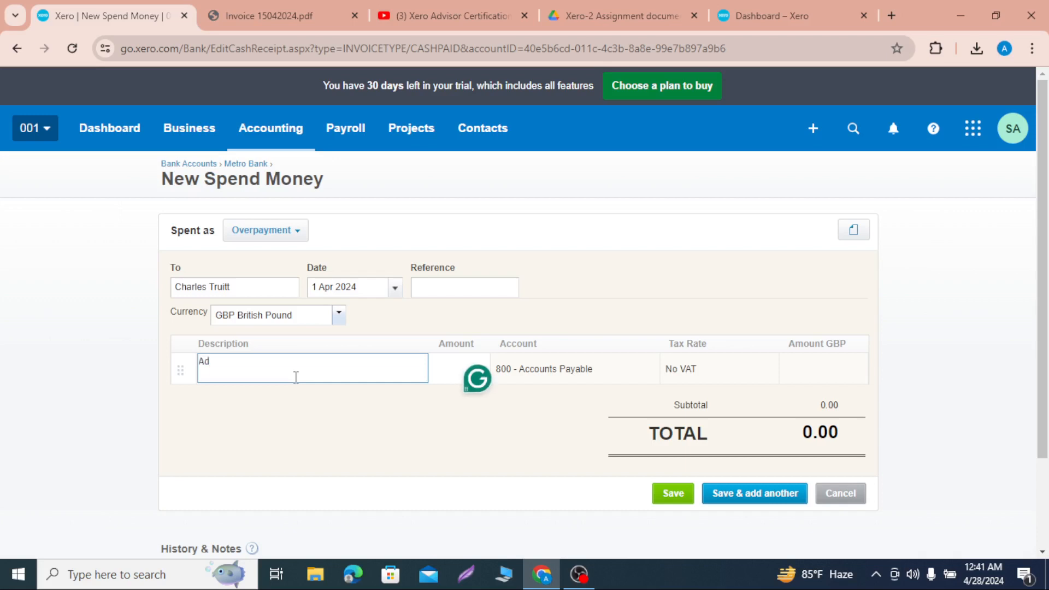
text(justed Overpayment)
click(341, 418)
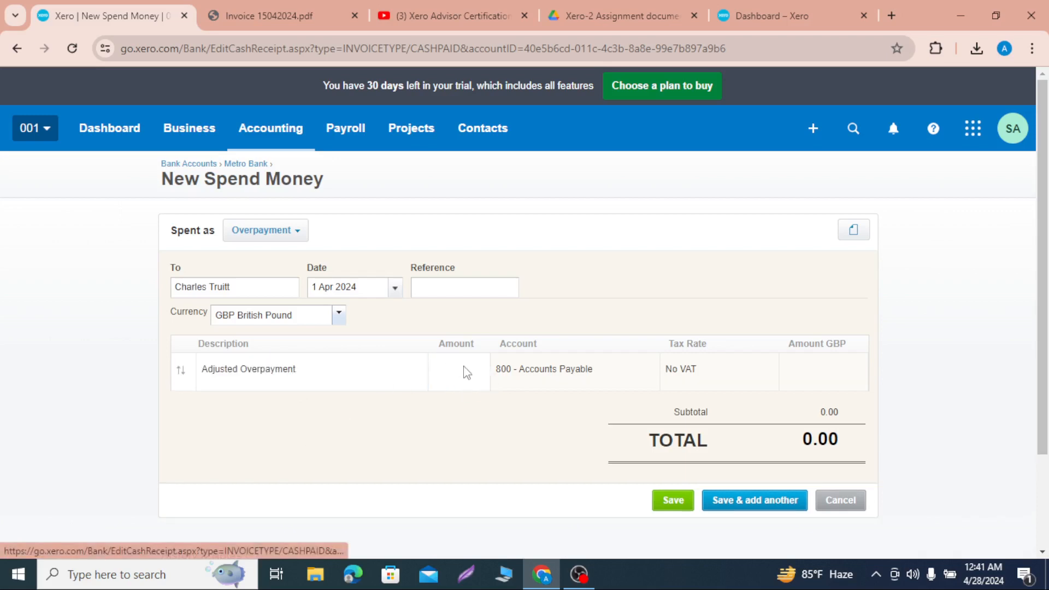
Step: Set the overpayment line's amount to 300 and save the transaction, then review it in the account transactions
text(300)
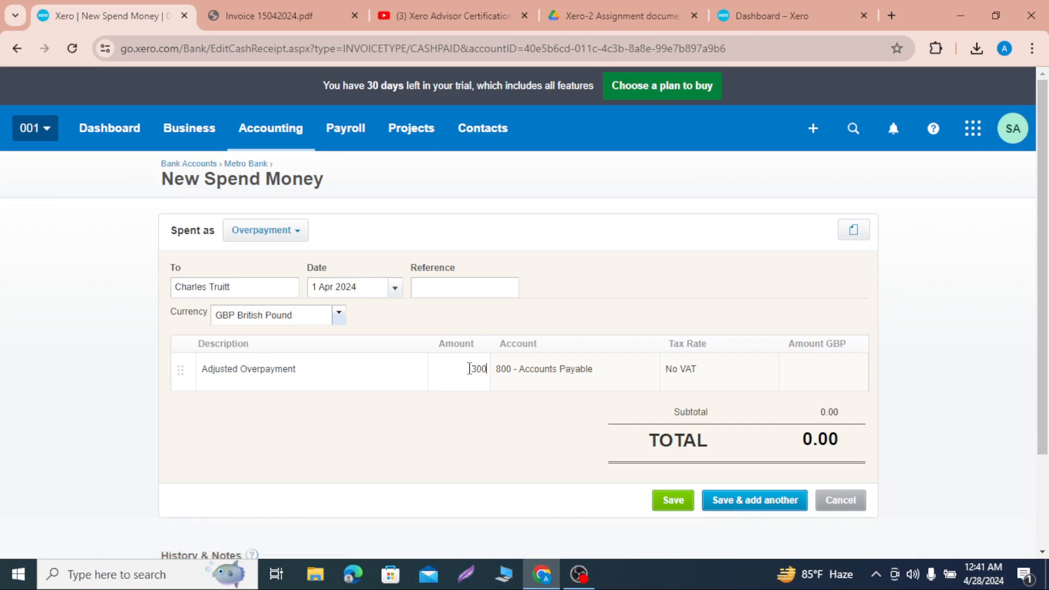
click(475, 421)
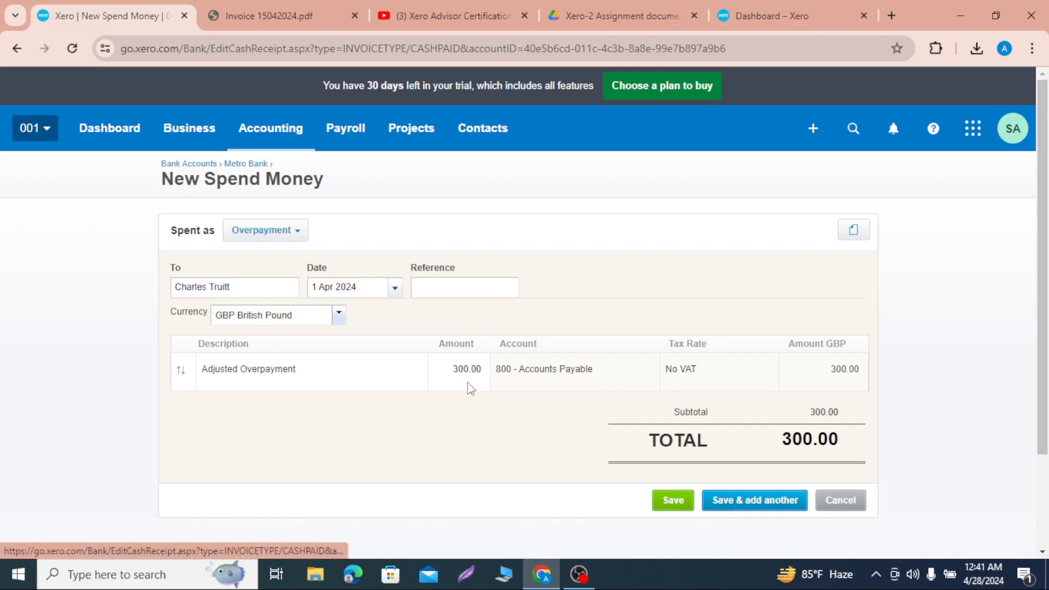
click(681, 511)
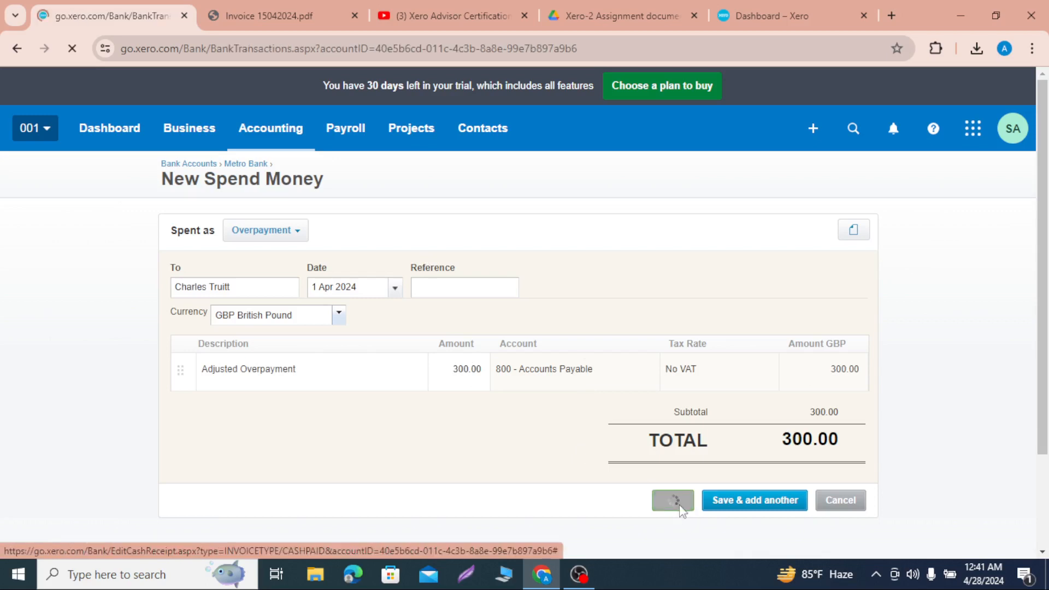
scroll(679, 504, down, 3)
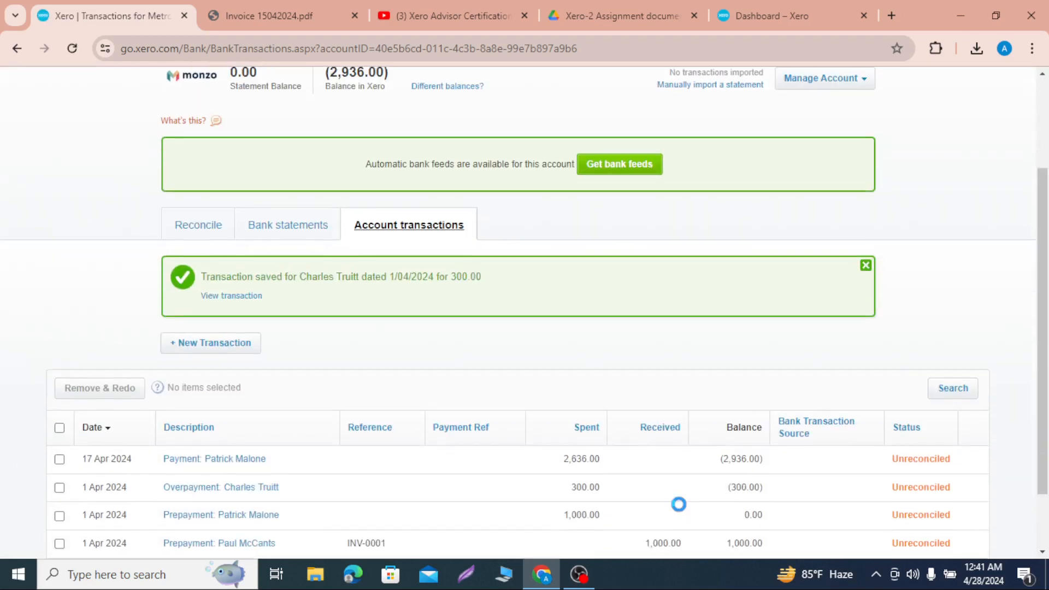
scroll(678, 504, down, 1)
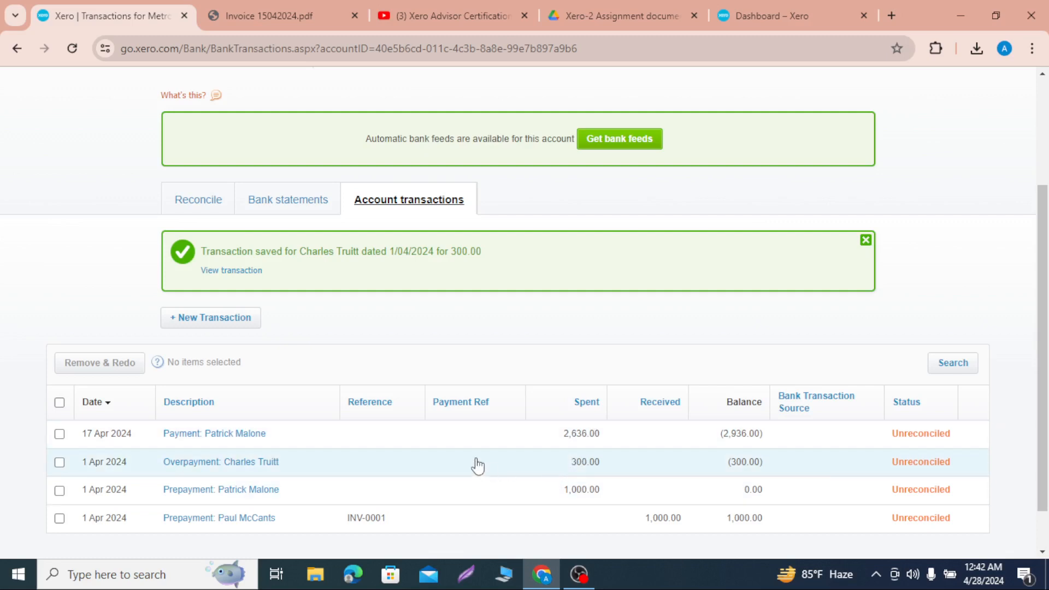
scroll(477, 465, up, 2)
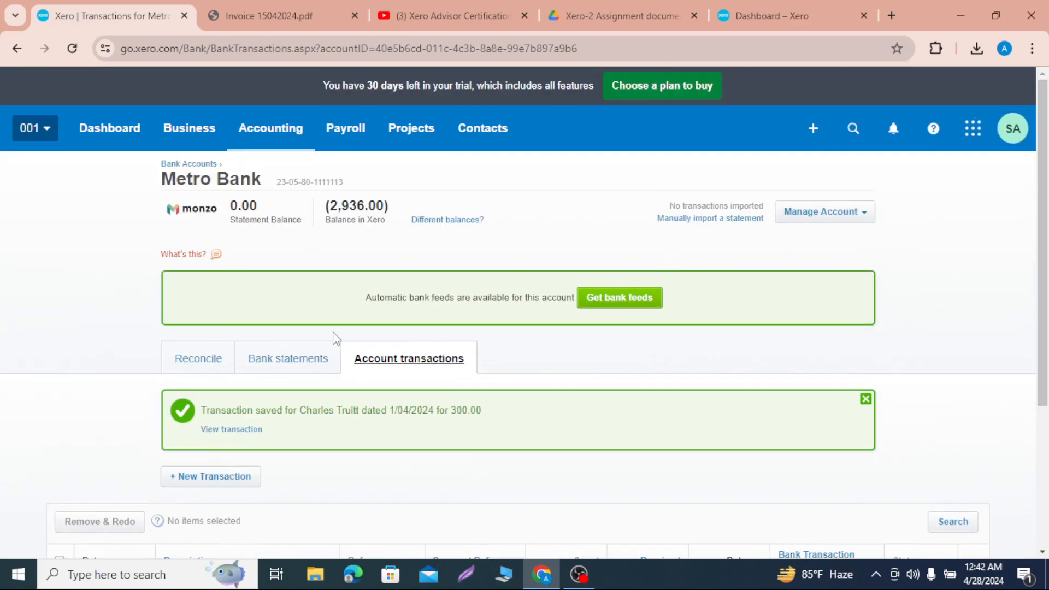
Step: Create a new bill to pay and select the overpaid supplier contact as its sender
click(207, 131)
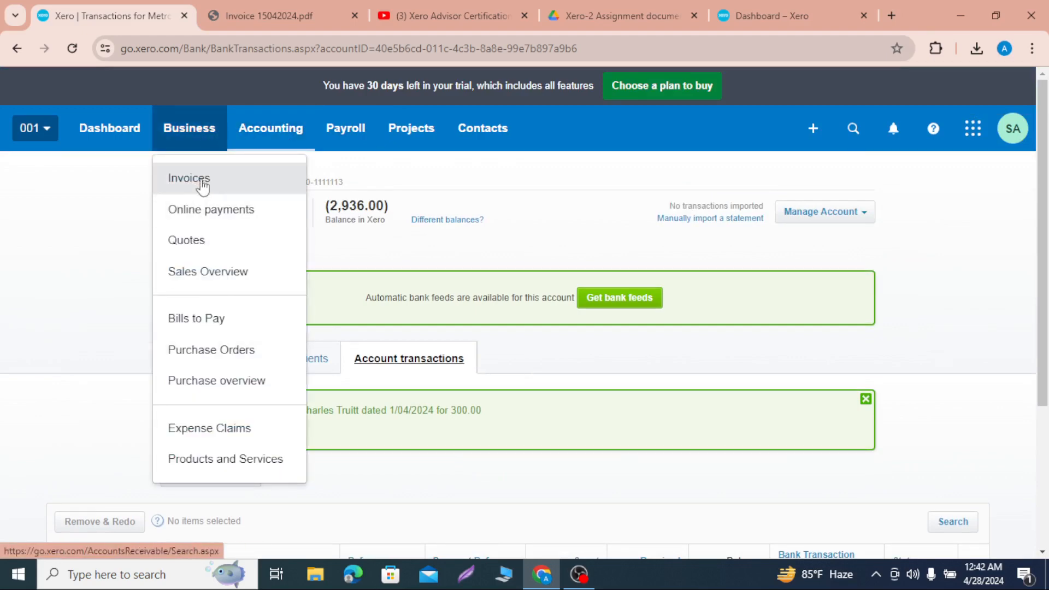
click(211, 323)
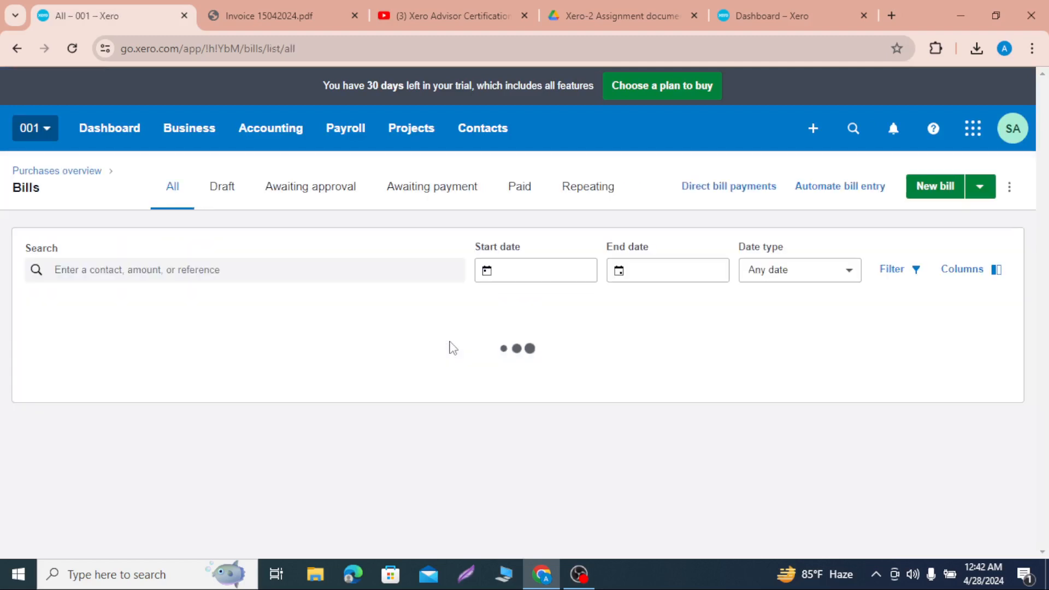
click(939, 191)
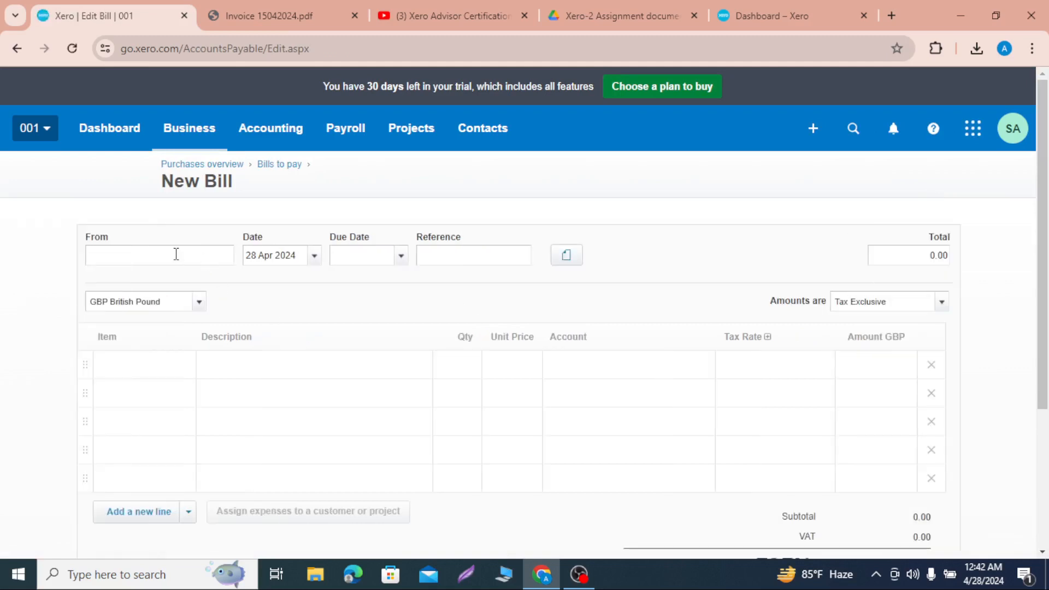
text(ch)
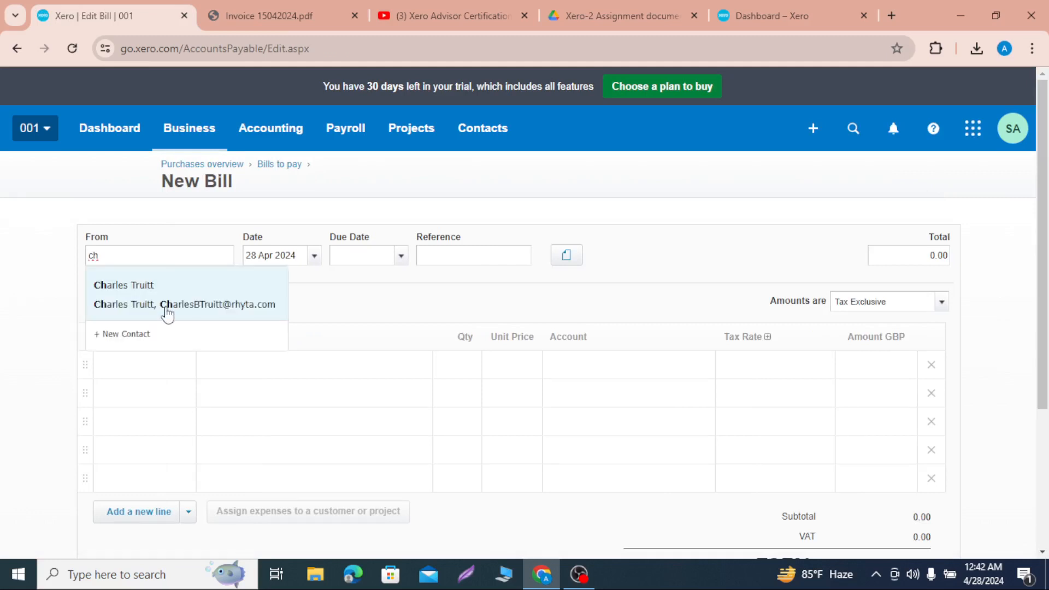
click(192, 306)
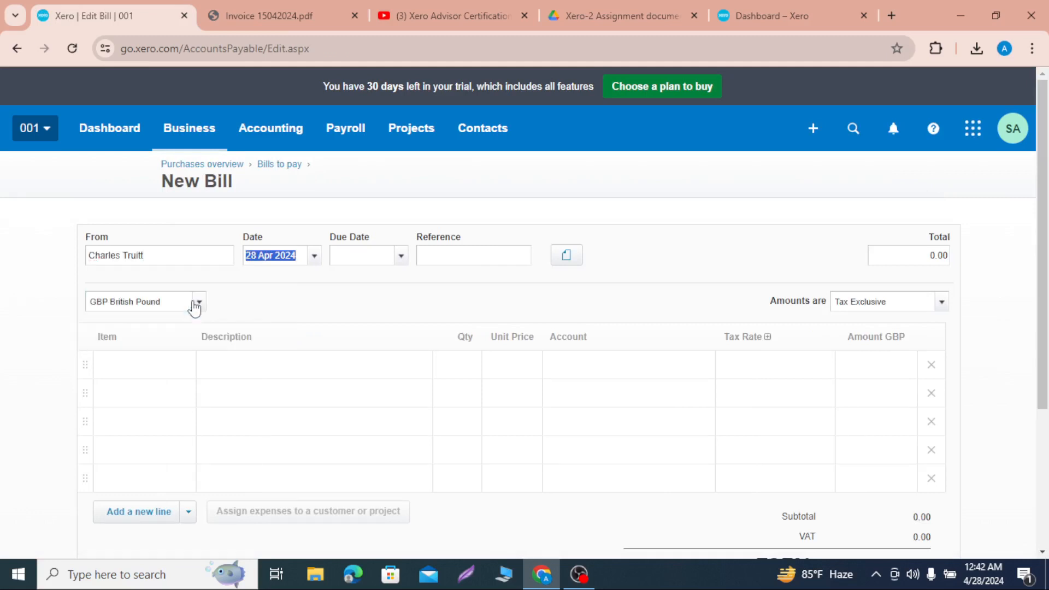
Step: Date the bill 10 Apr 2024 and set its due date to 30 Apr 2024
click(315, 256)
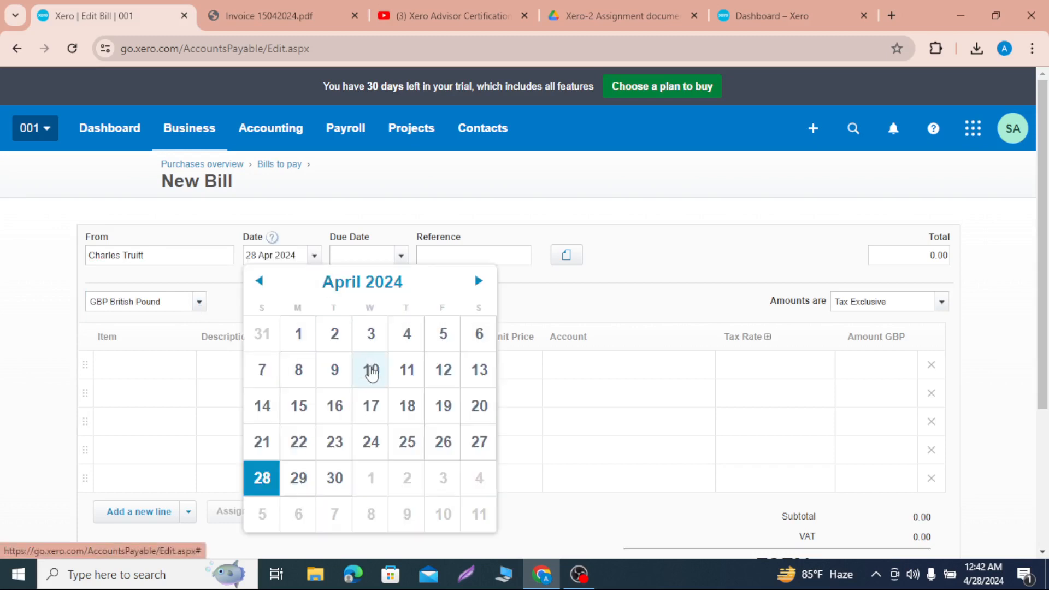
click(371, 371)
click(399, 262)
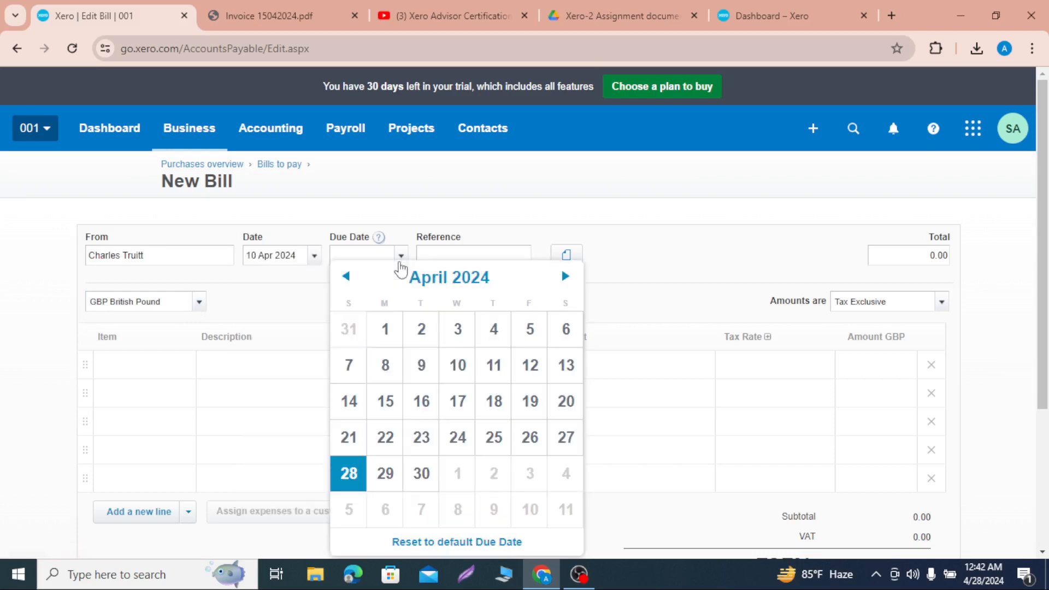
click(421, 473)
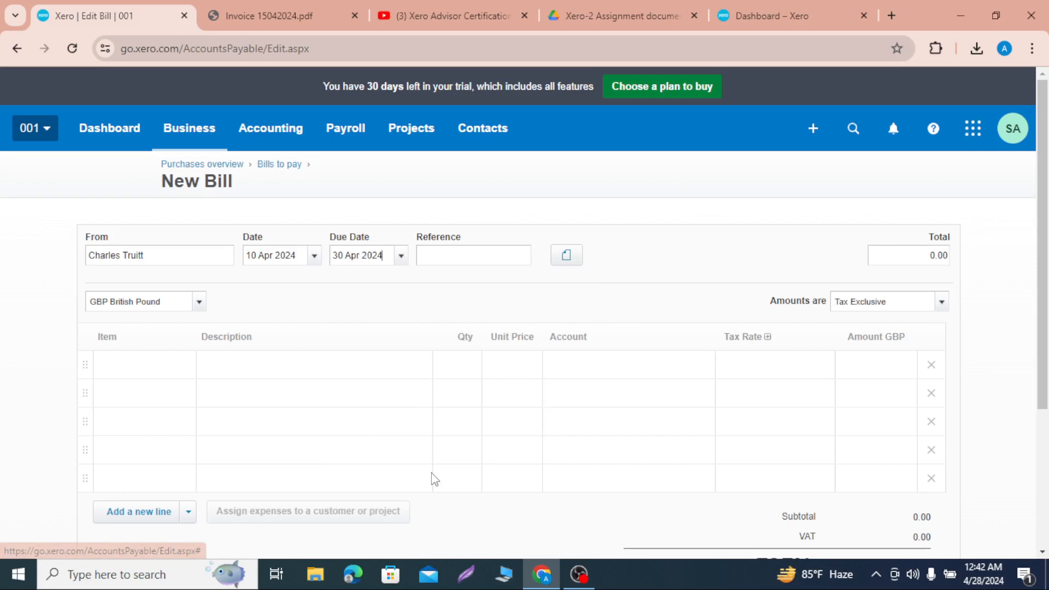
Step: Add items 1006 Dell Latitude E5450 and 1001 HP EliteDesk 800G1 as the bill's first two lines
click(260, 370)
click(172, 366)
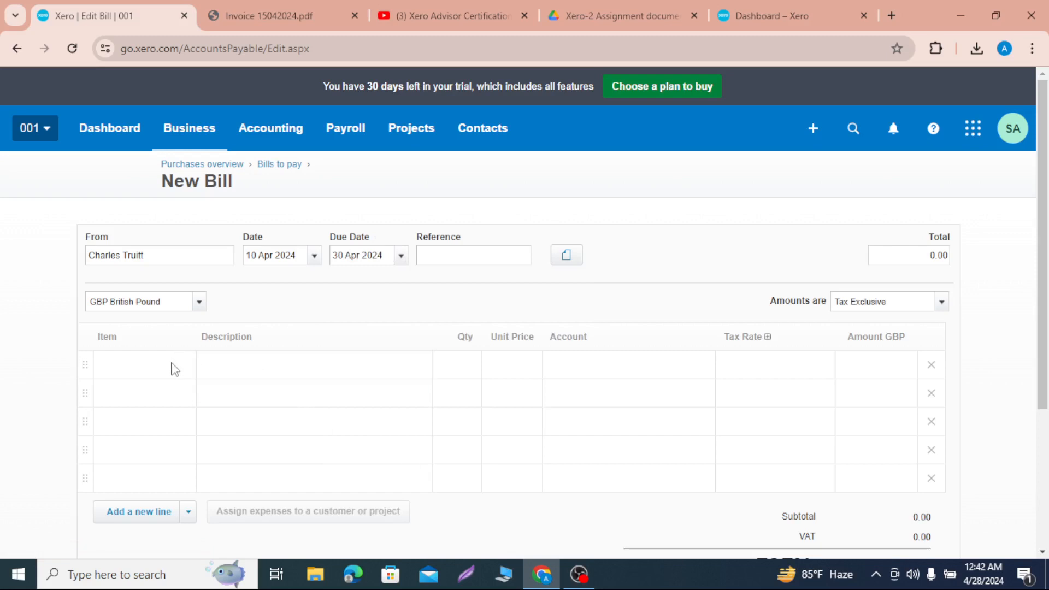
click(183, 365)
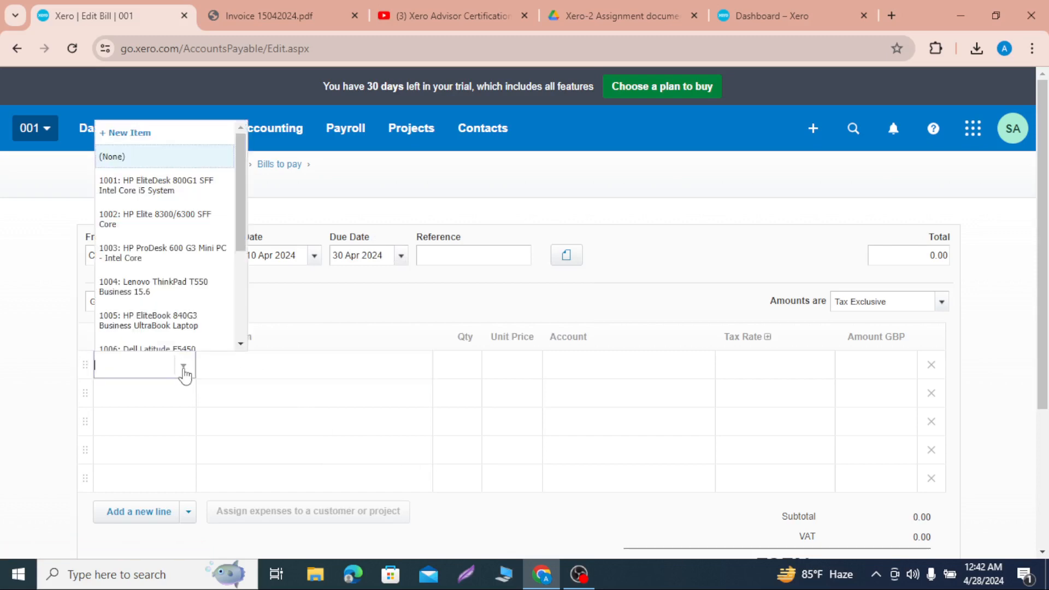
scroll(172, 288, down, 1)
click(172, 285)
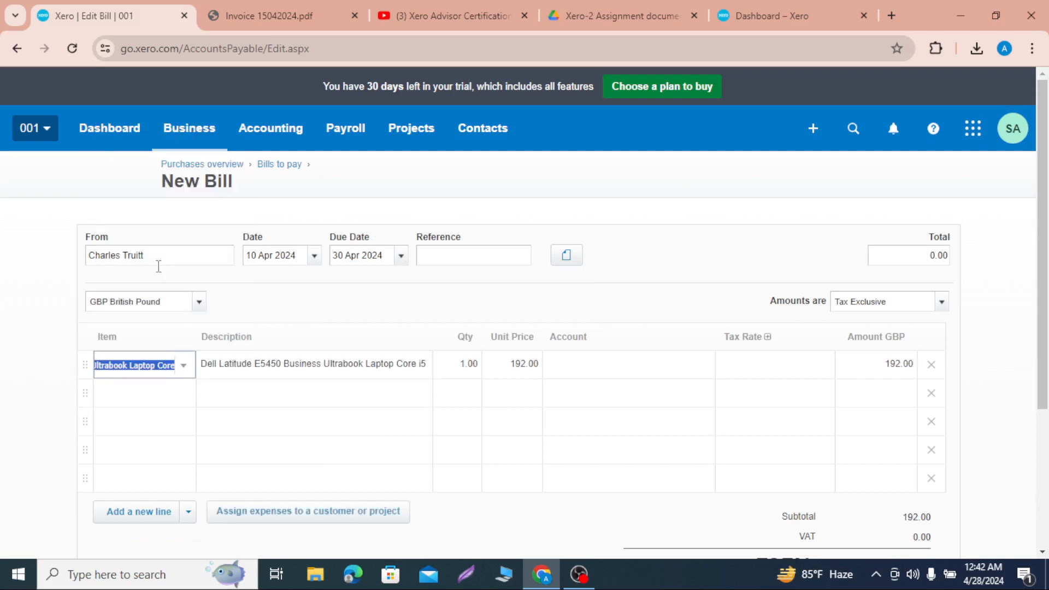
click(151, 400)
click(175, 424)
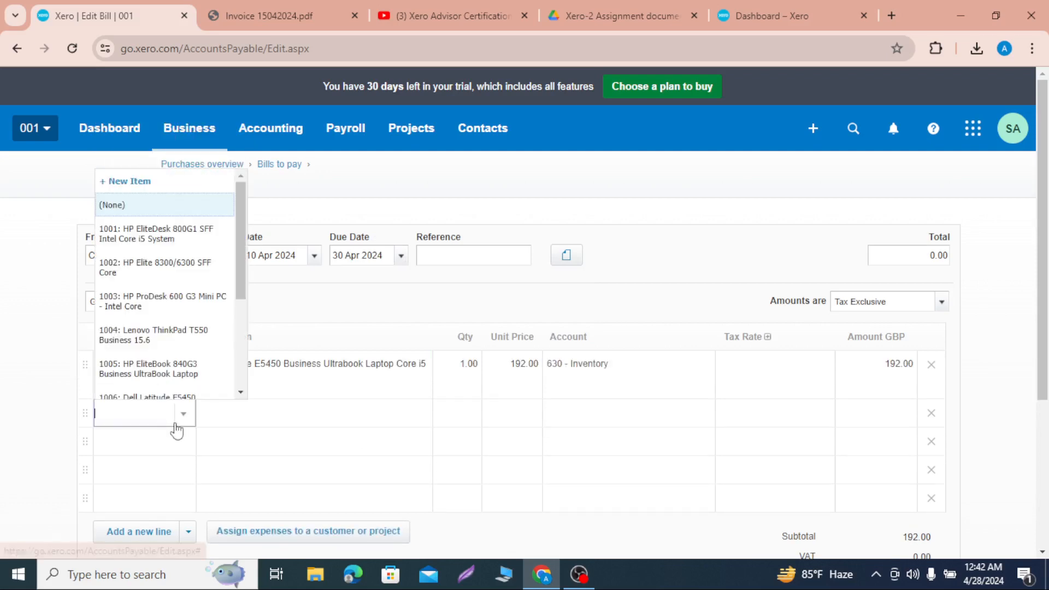
click(174, 240)
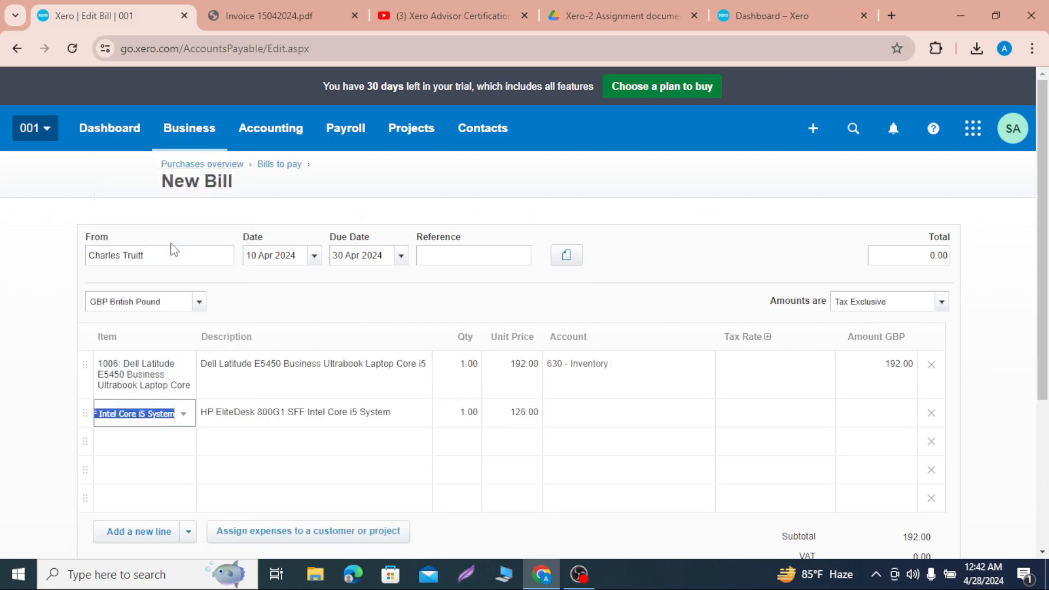
Step: Set the quantity to 2 for the Dell Latitude line and 5 for the HP EliteDesk line
click(471, 380)
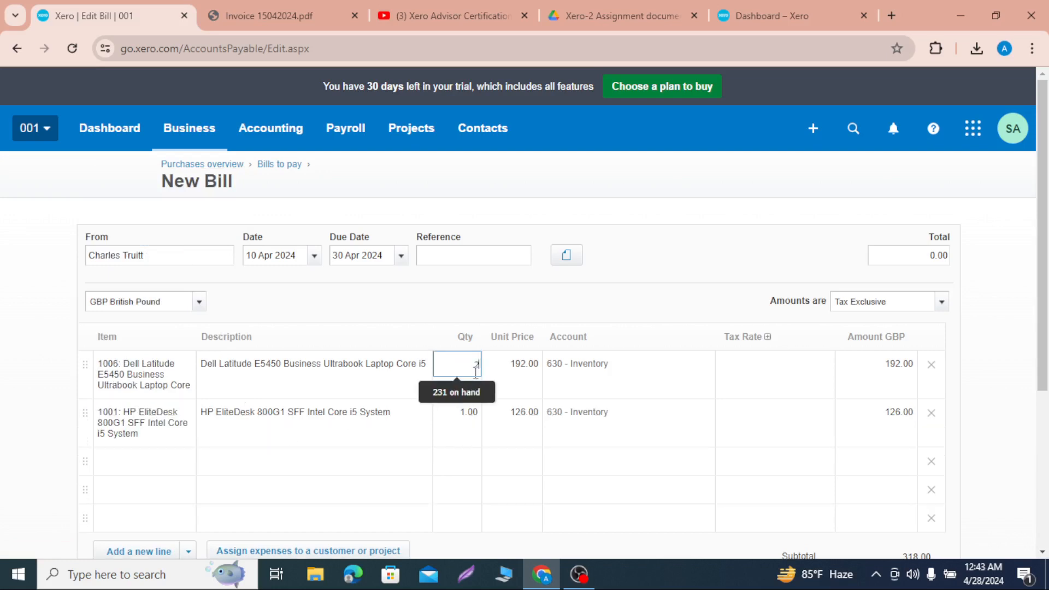
text(2)
click(473, 412)
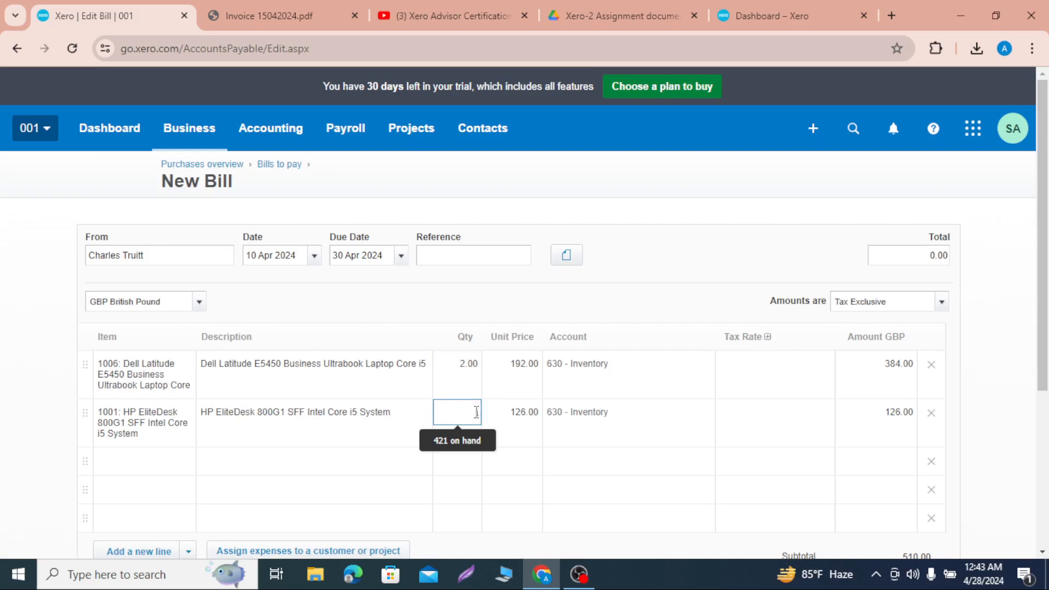
text(5)
click(576, 295)
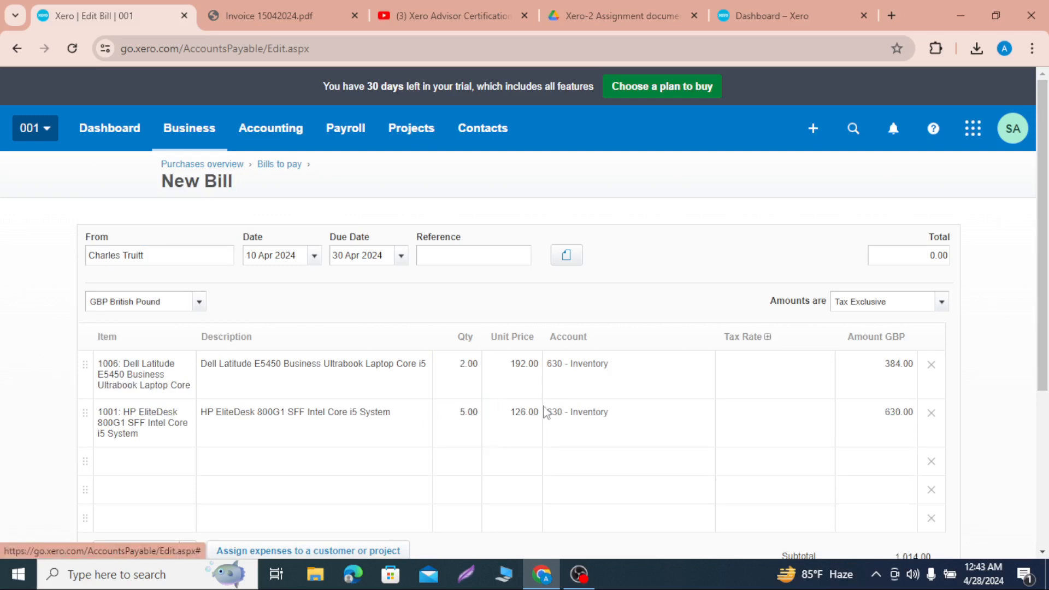
Step: Apply the 20% (VAT on Expenses) tax rate to both bill lines
click(779, 373)
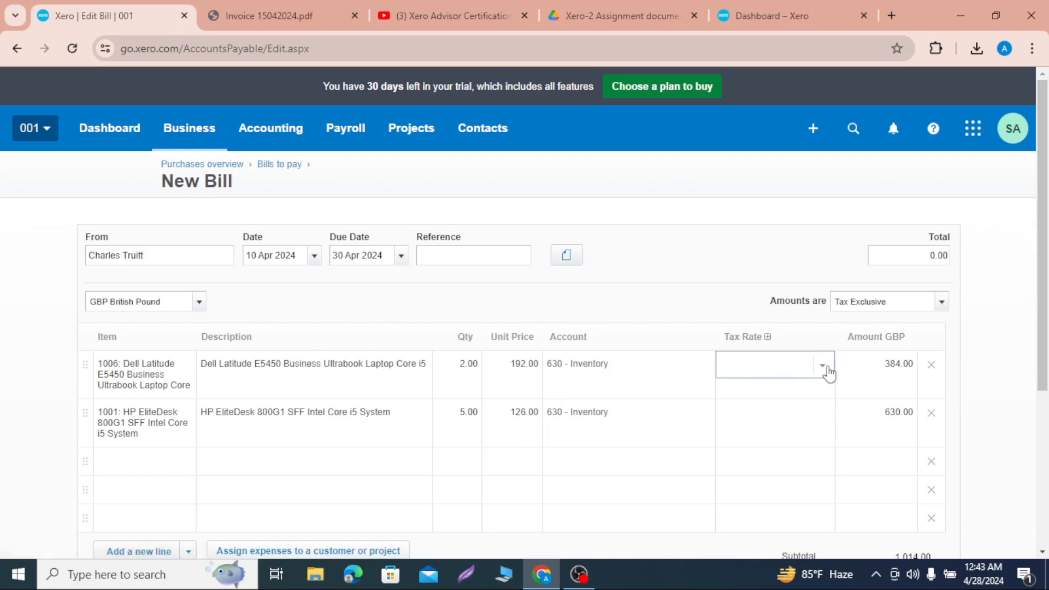
click(823, 366)
click(791, 159)
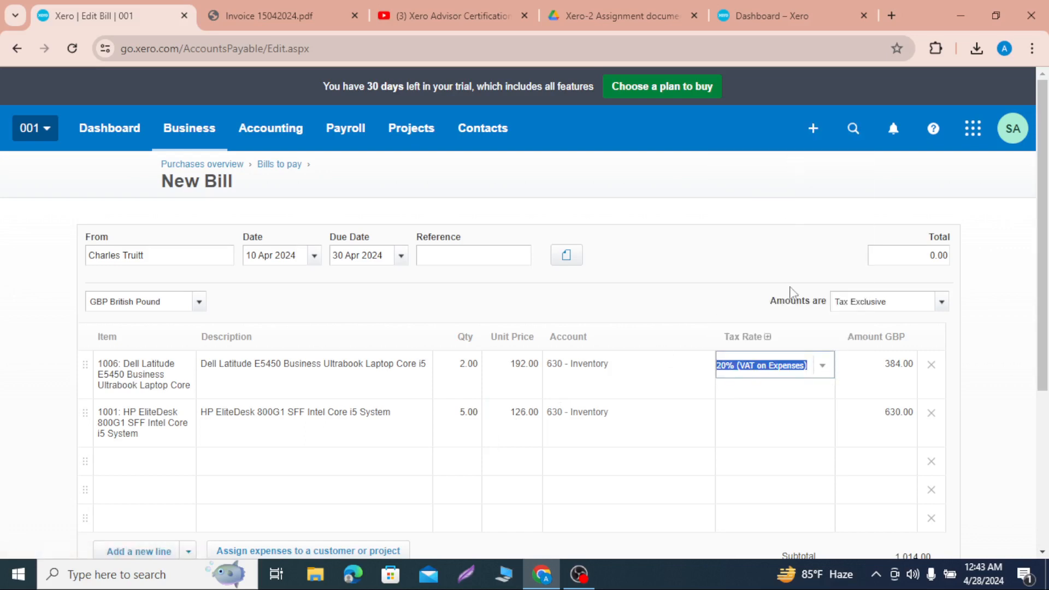
click(792, 415)
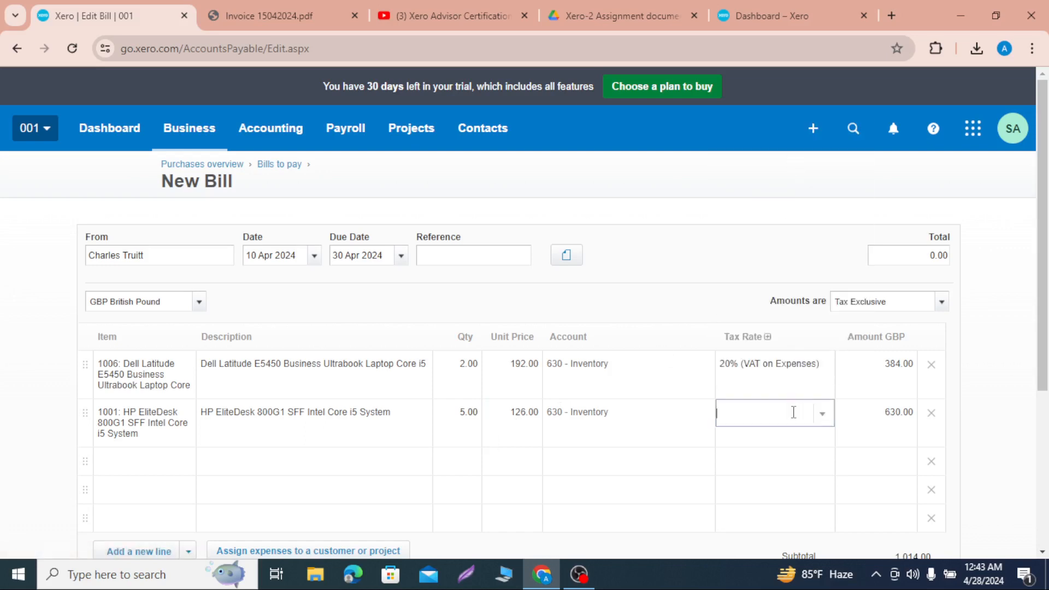
click(822, 417)
click(788, 207)
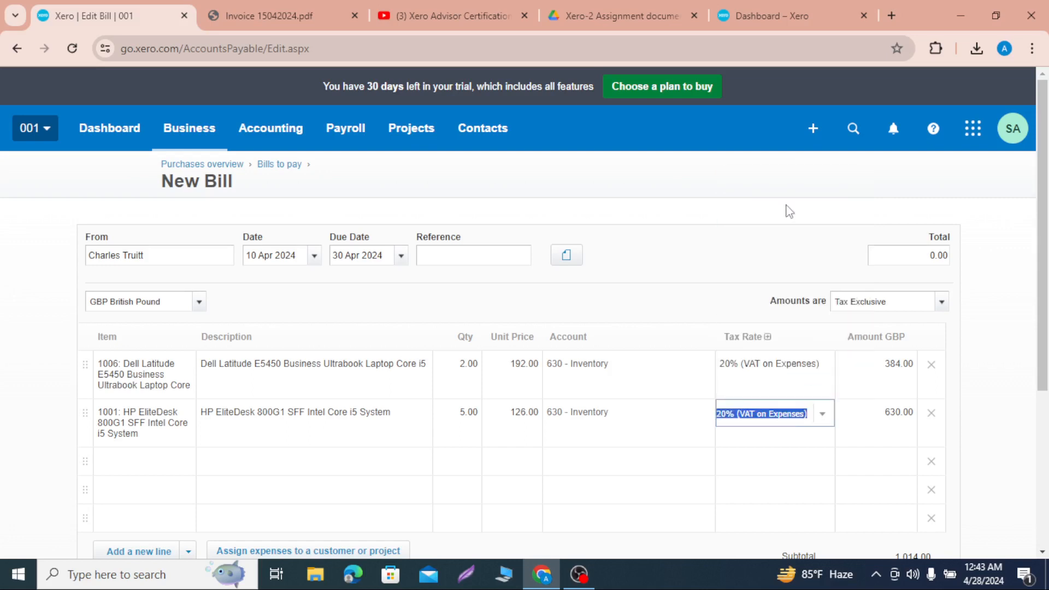
click(708, 265)
Step: Copy the calculated total 1216.80 into the bill's Total field and approve the bill
scroll(693, 350, down, 4)
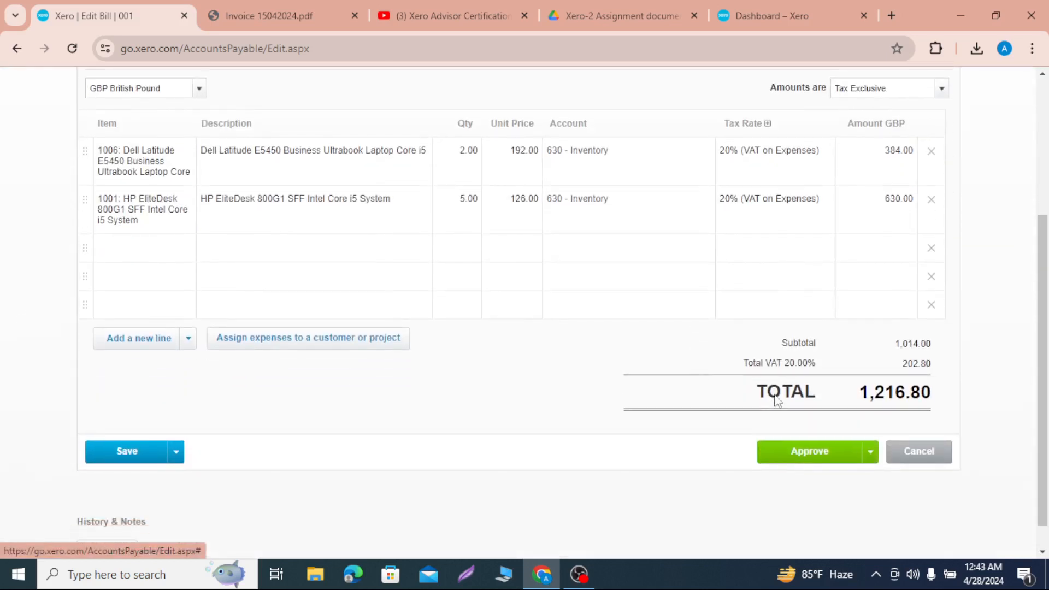
drag(929, 397, 859, 396)
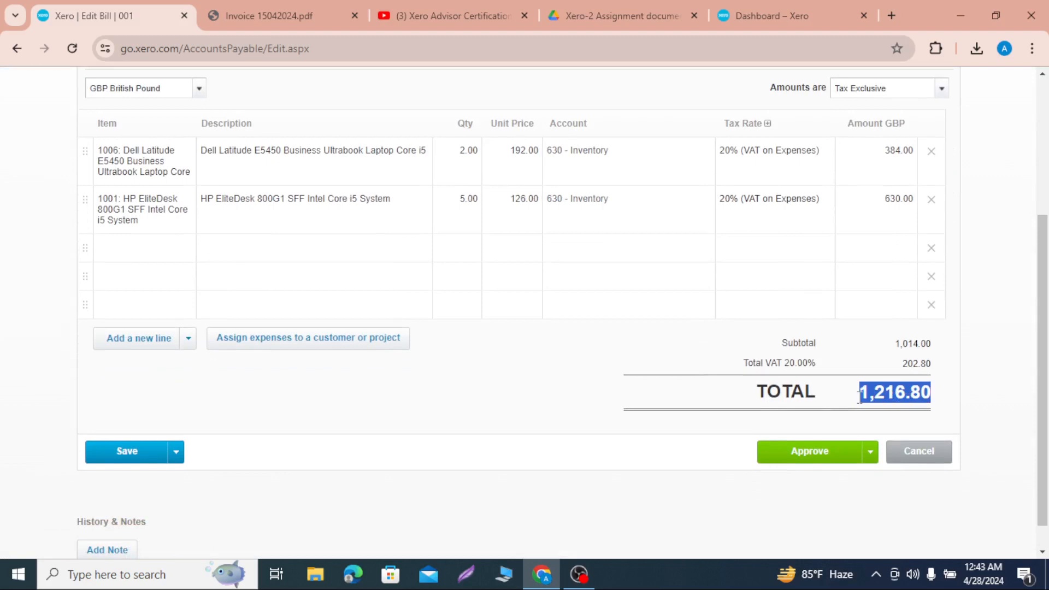
scroll(859, 396, up, 3)
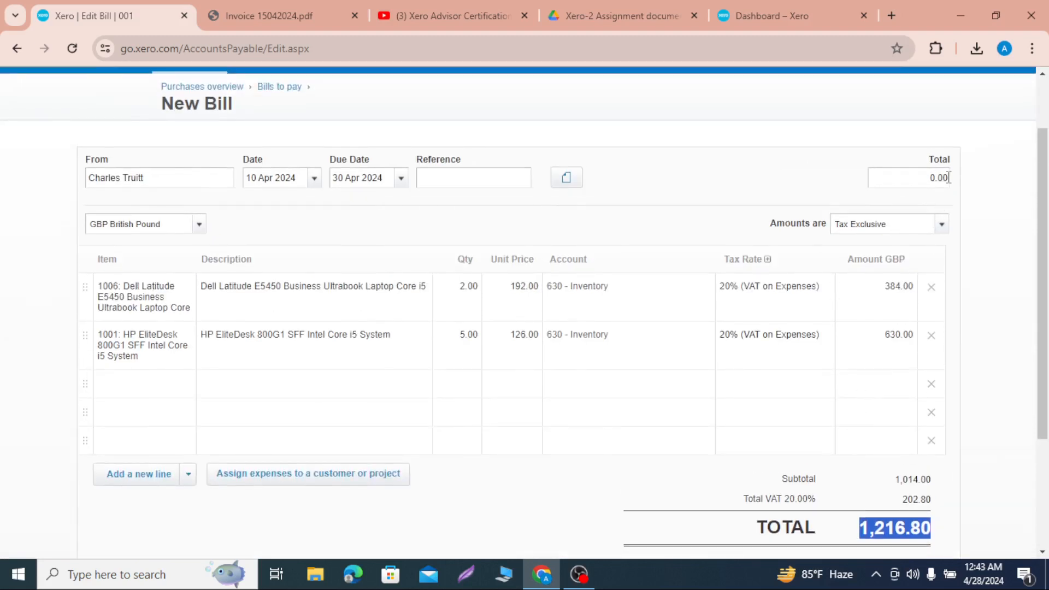
click(948, 176)
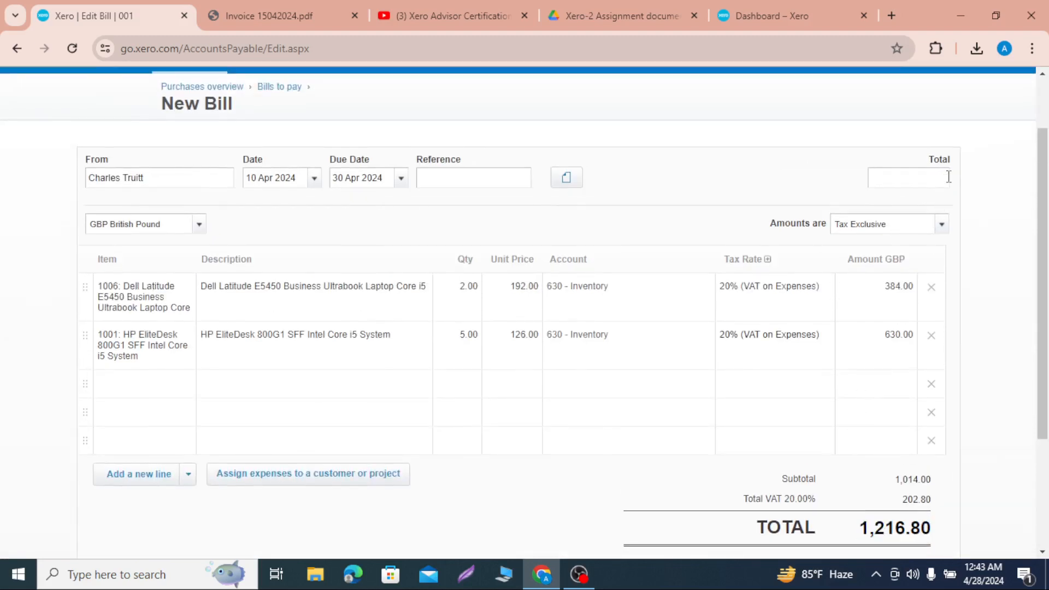
text(1216.80)
scroll(825, 323, down, 2)
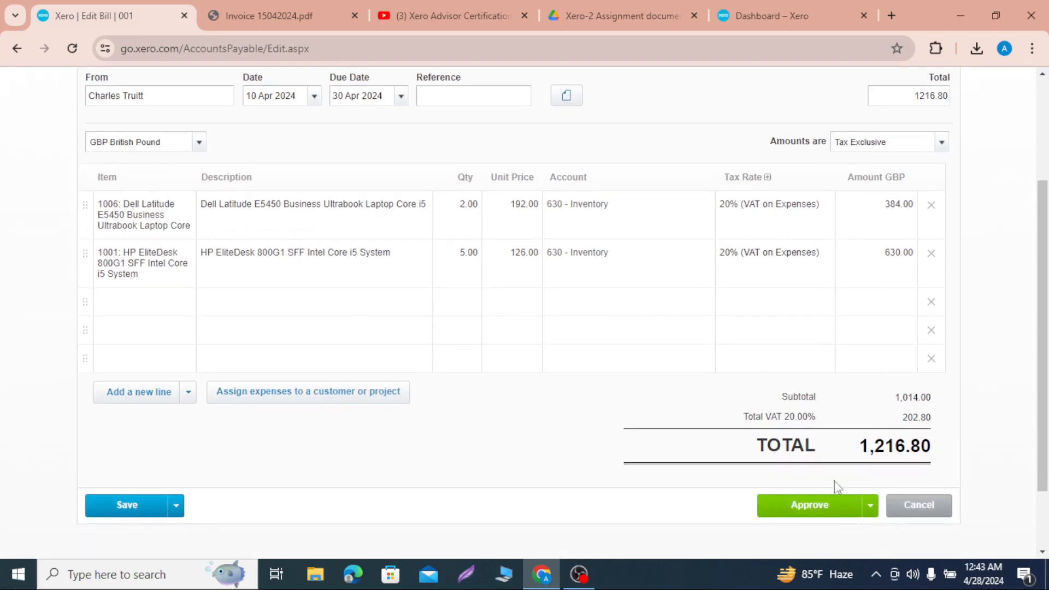
scroll(862, 444, up, 4)
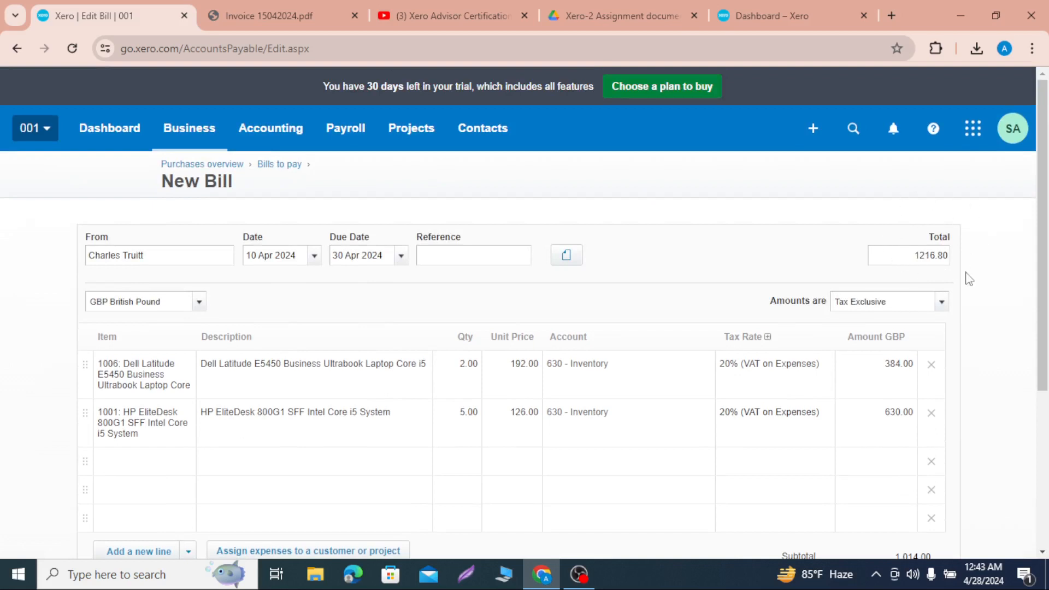
scroll(974, 310, down, 4)
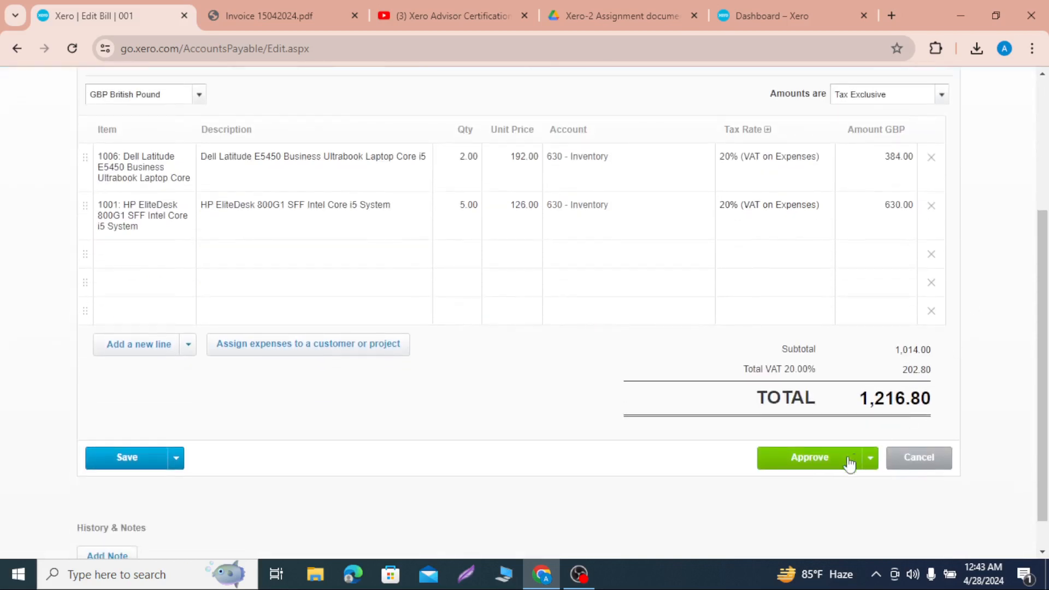
click(824, 464)
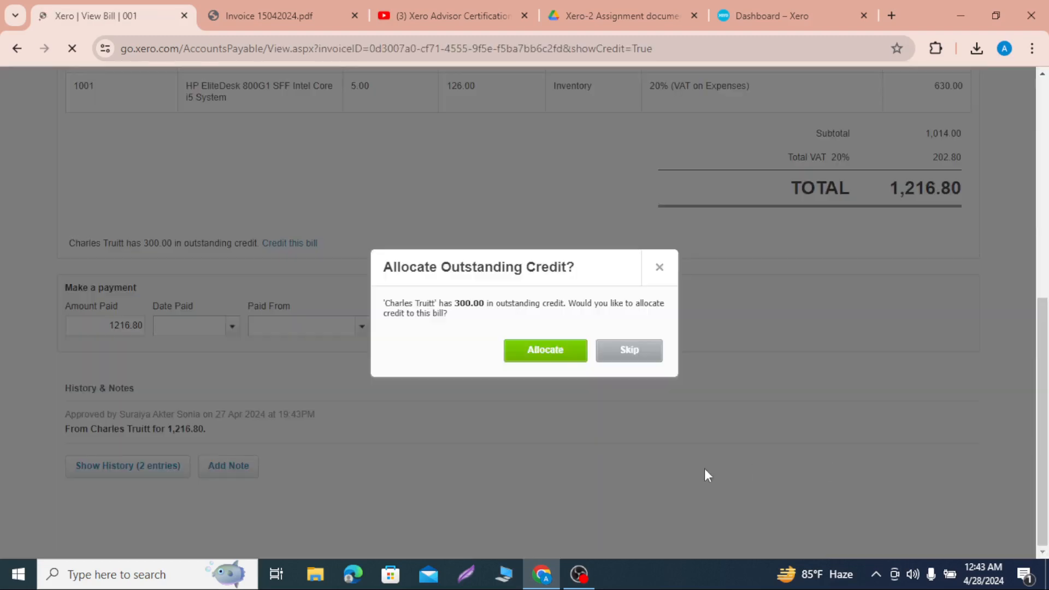
Step: Outline the outstanding credit prompt, its message and both choices with red rectangles in a screen capture, and discard the capture
key(Print)
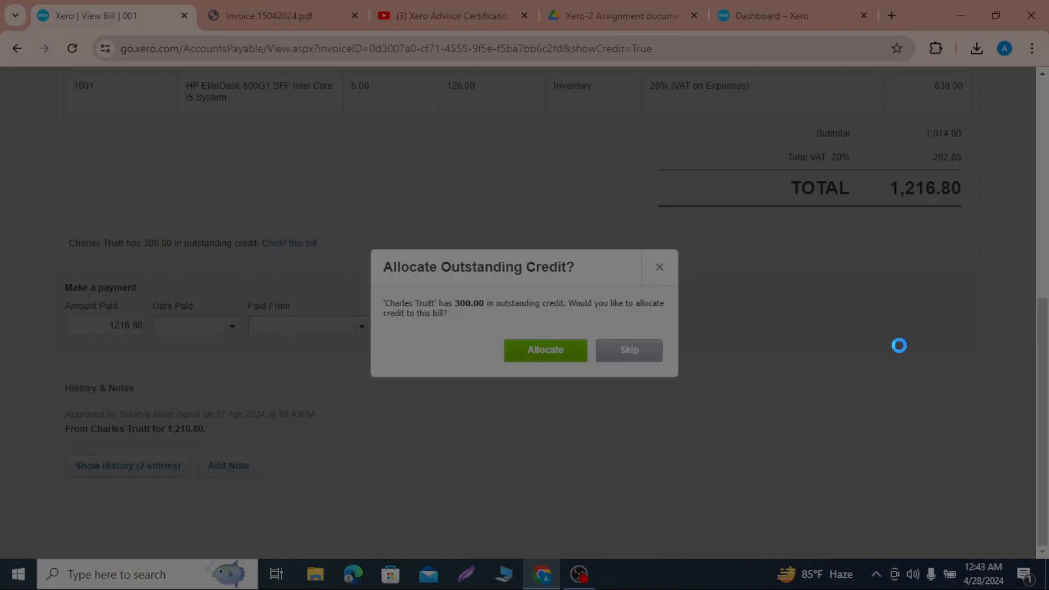
click(900, 348)
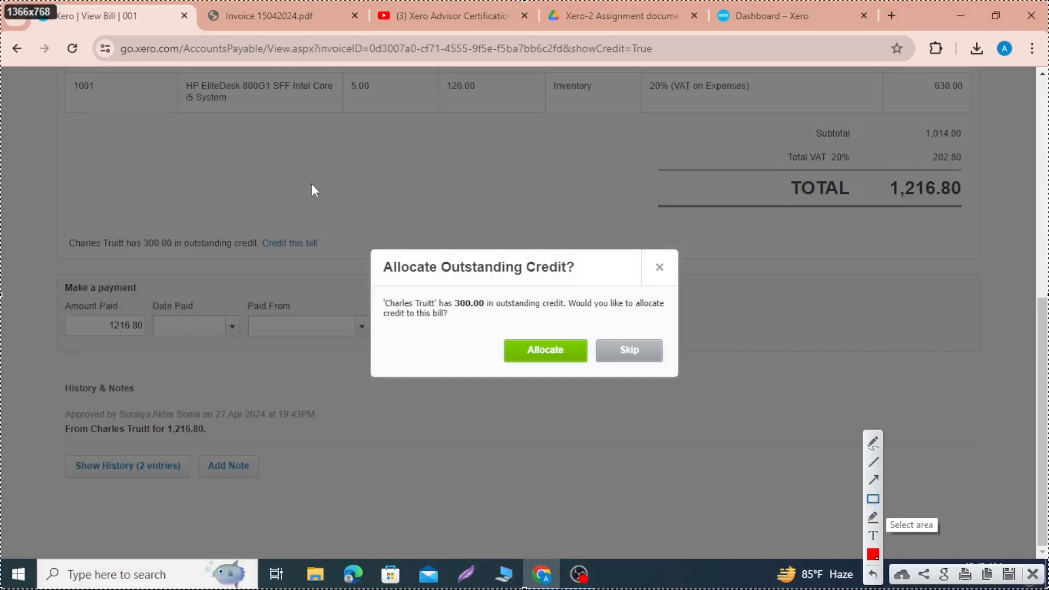
mouse_move(302, 180)
mouse_down()
mouse_move(716, 401)
mouse_move(761, 413)
mouse_up()
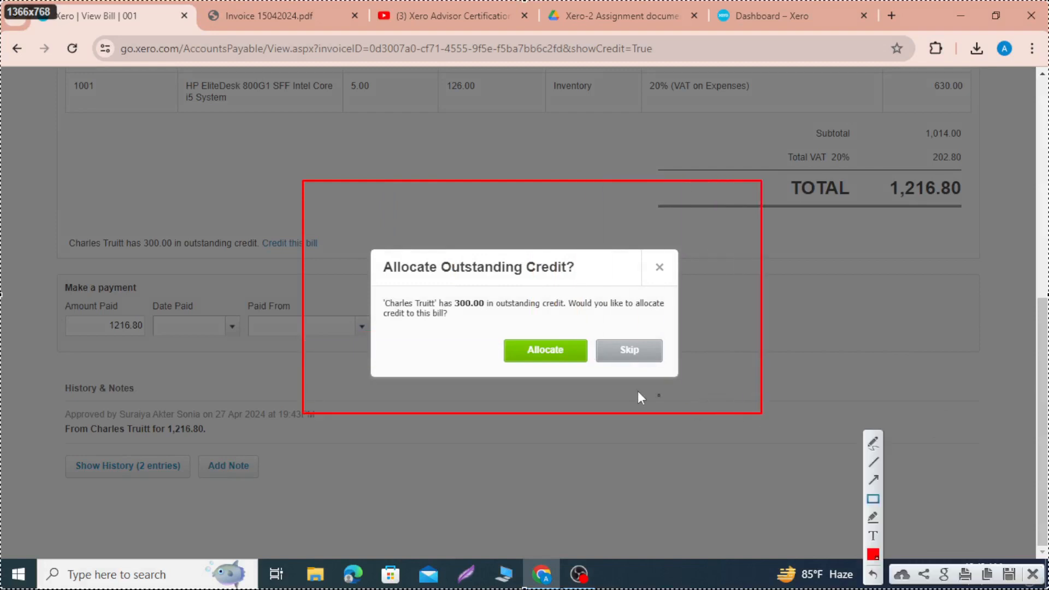
mouse_move(370, 239)
mouse_down()
mouse_move(454, 277)
mouse_move(606, 282)
mouse_up()
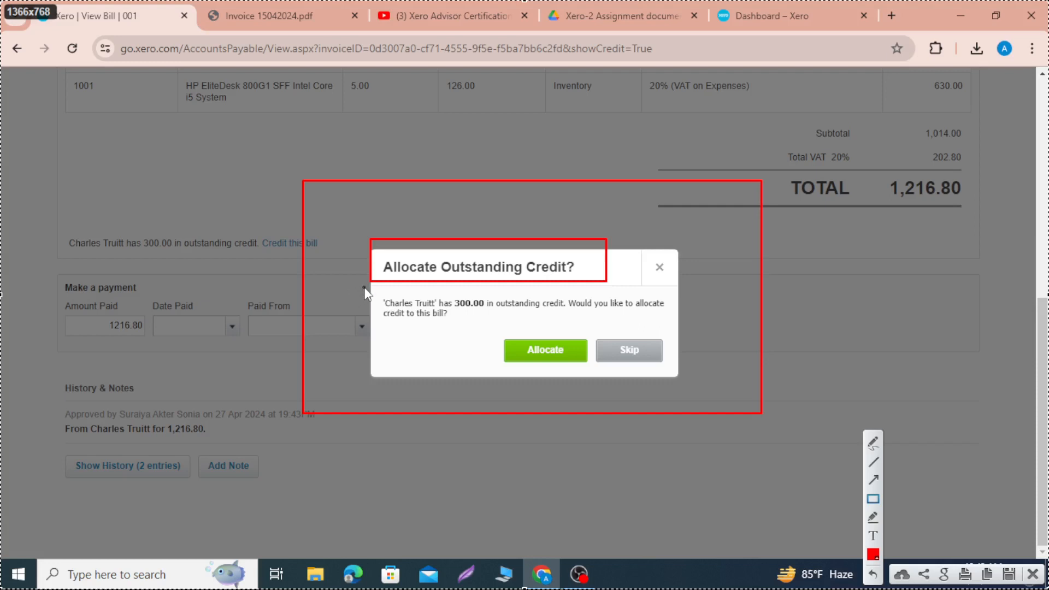
mouse_move(364, 286)
mouse_down()
mouse_move(497, 330)
mouse_move(670, 325)
mouse_up()
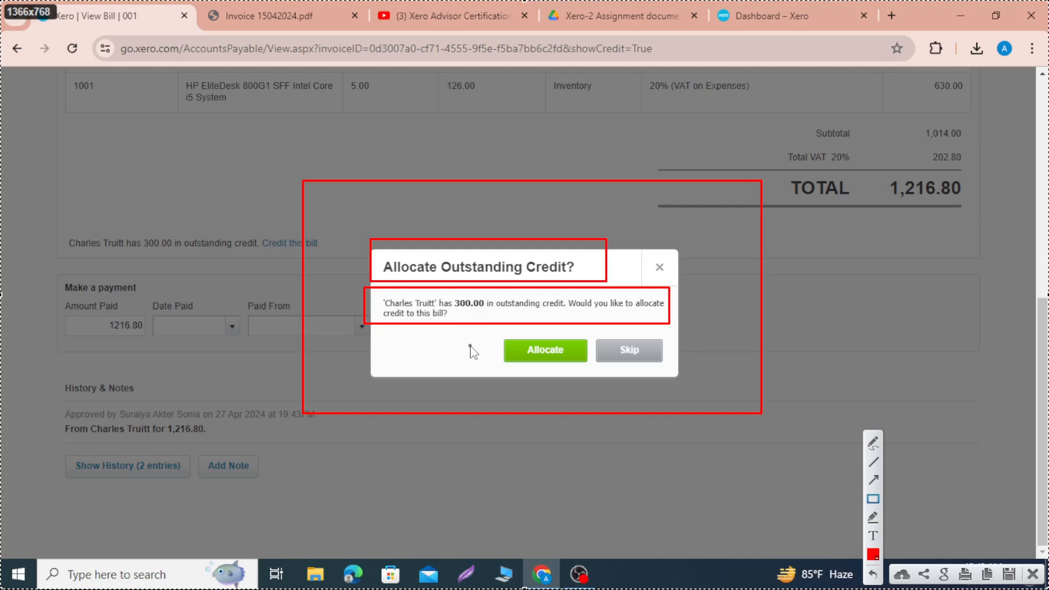
drag(494, 330, 588, 391)
drag(595, 326, 667, 375)
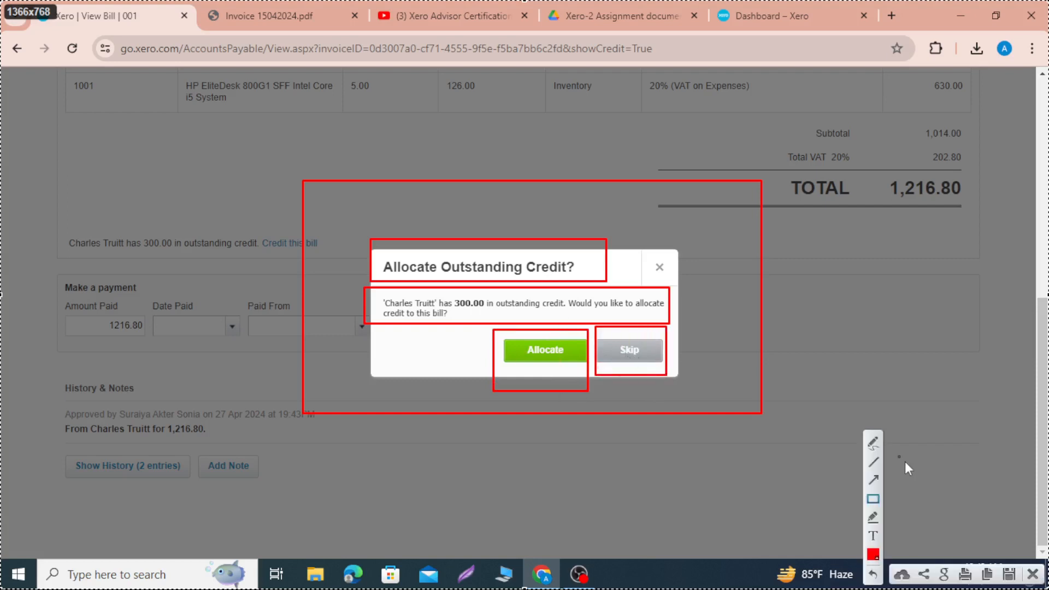
click(1034, 574)
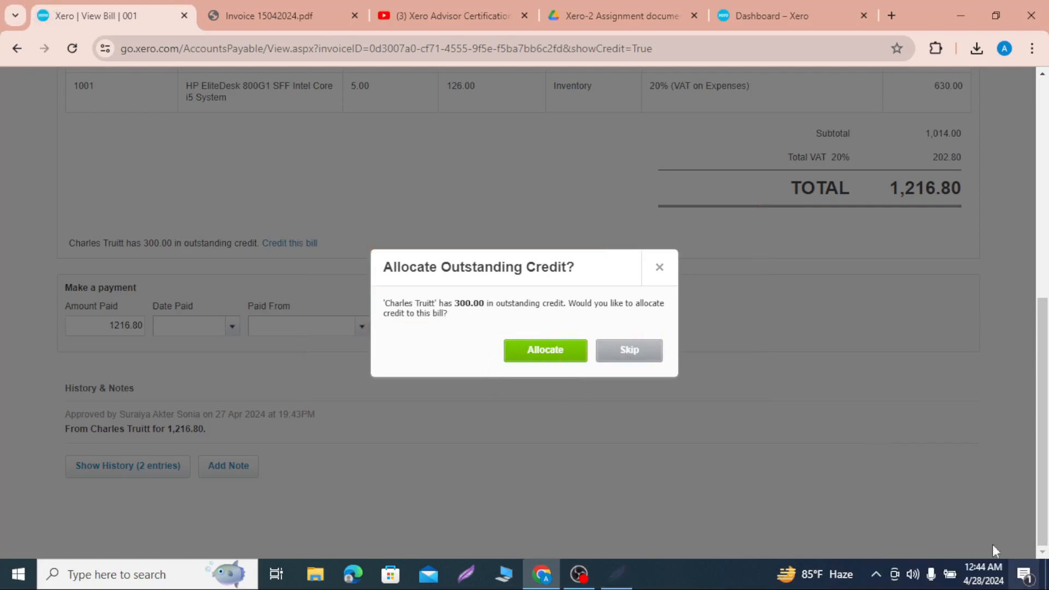
Step: Allocate 300 of the supplier's outstanding overpayment credit to the newly approved bill
click(557, 357)
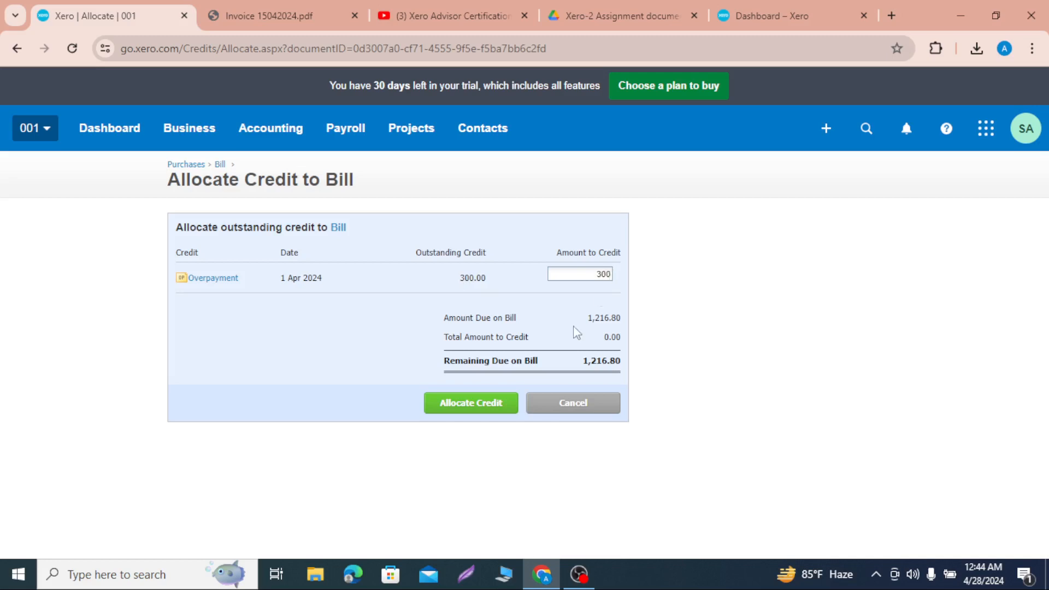
click(494, 400)
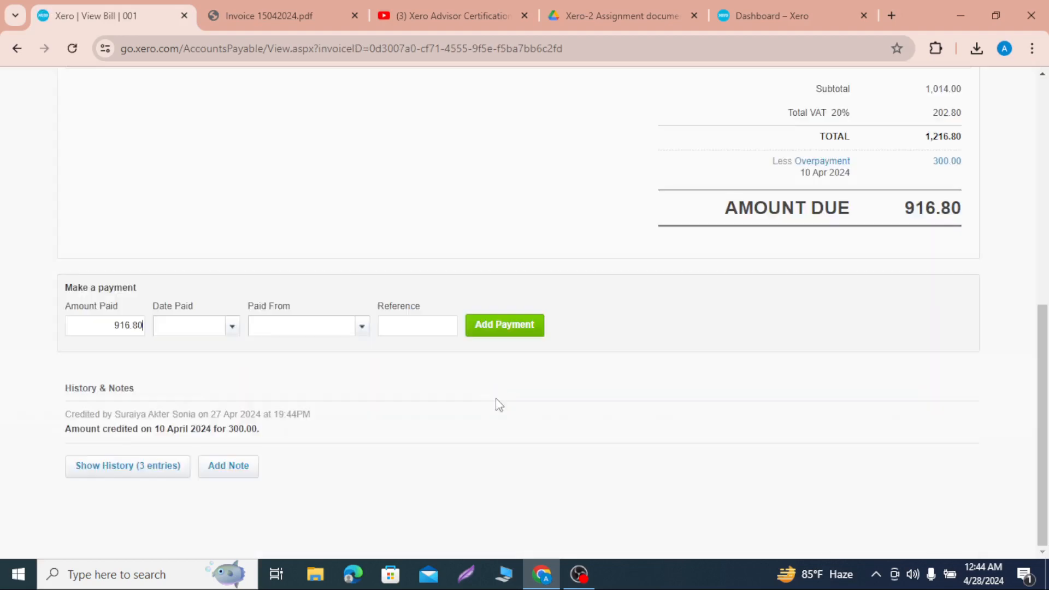
Step: Outline the Less Overpayment label and its amount with red rectangles in a screen capture of the bill, and discard the capture
scroll(487, 251, up, 8)
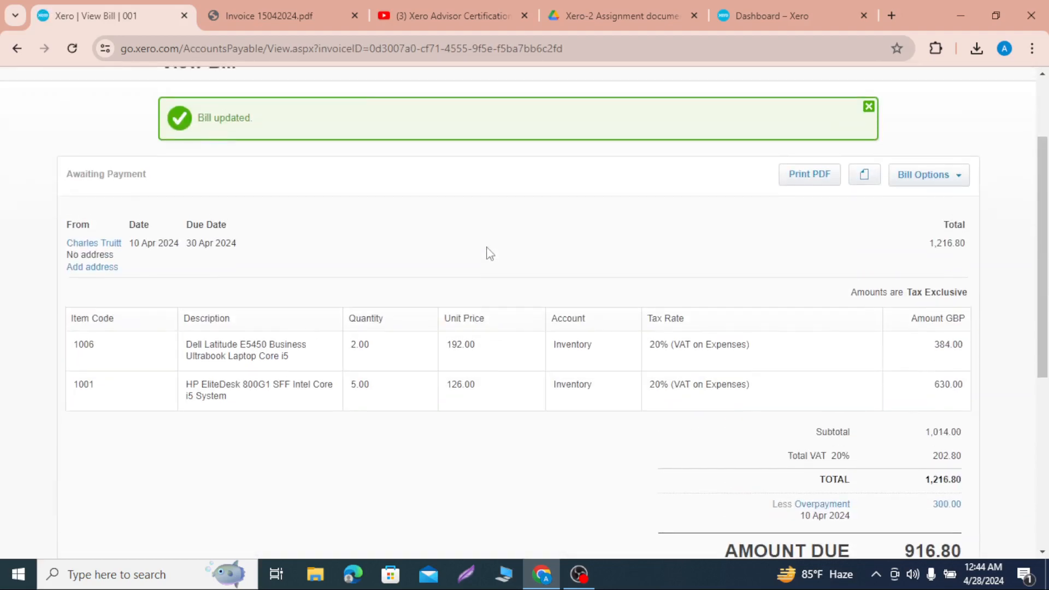
scroll(782, 445, down, 2)
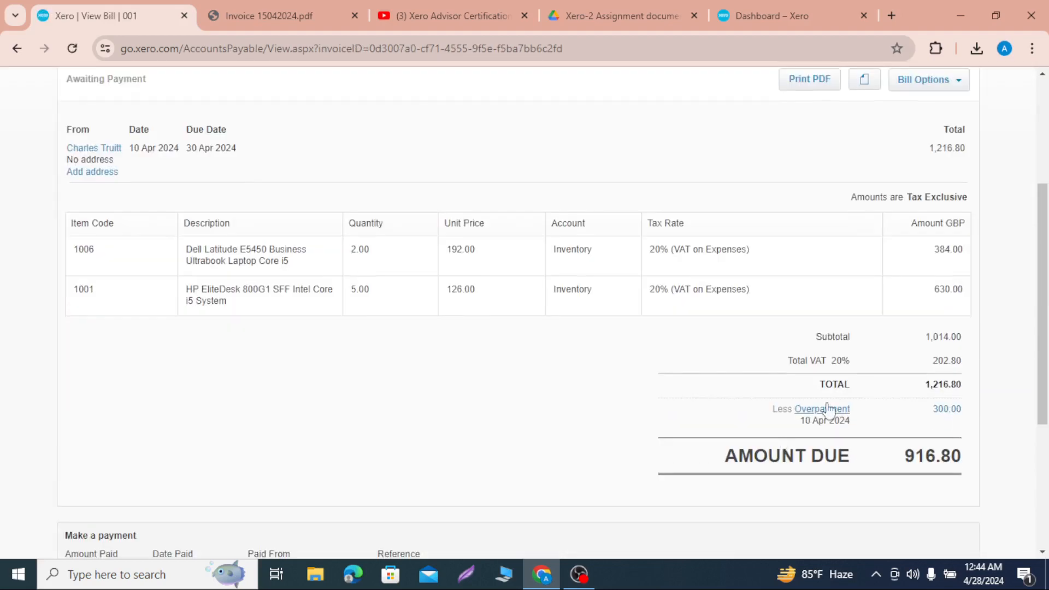
key(Print)
click(656, 404)
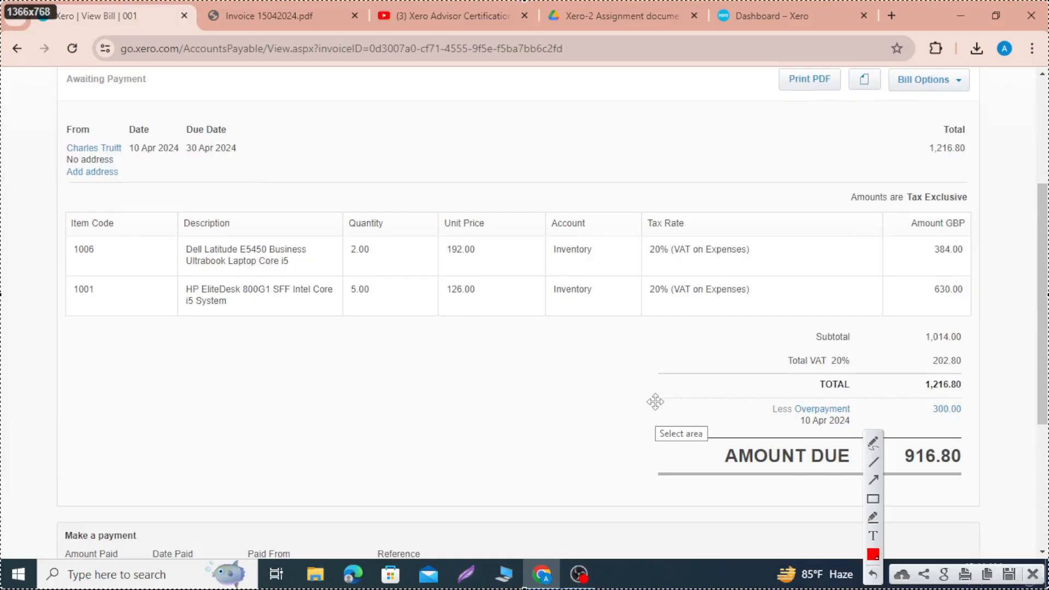
click(873, 498)
drag(740, 377, 868, 454)
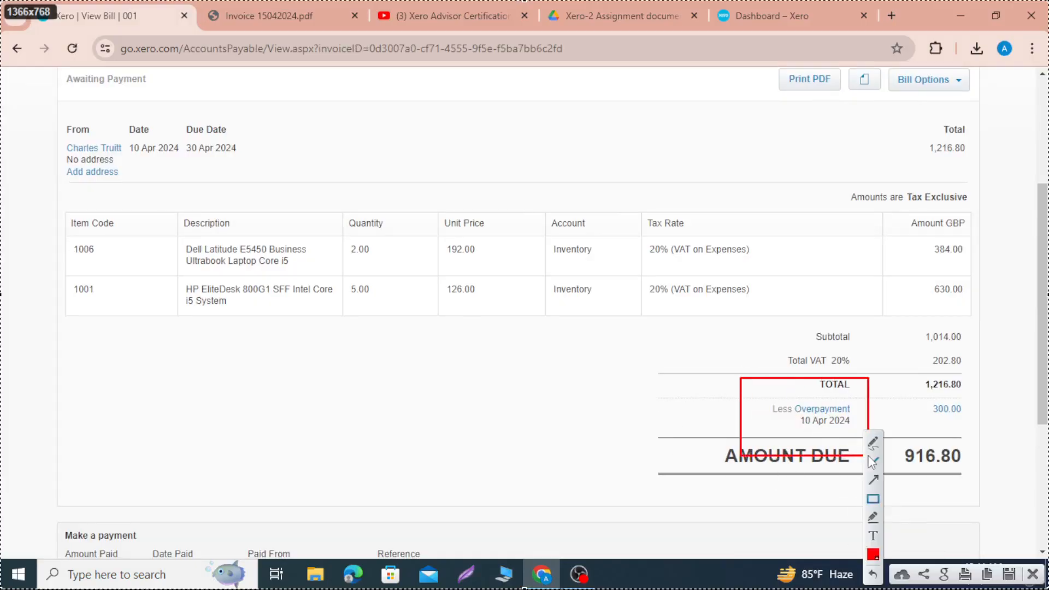
mouse_move(896, 377)
mouse_down()
mouse_move(967, 458)
mouse_move(982, 458)
mouse_up()
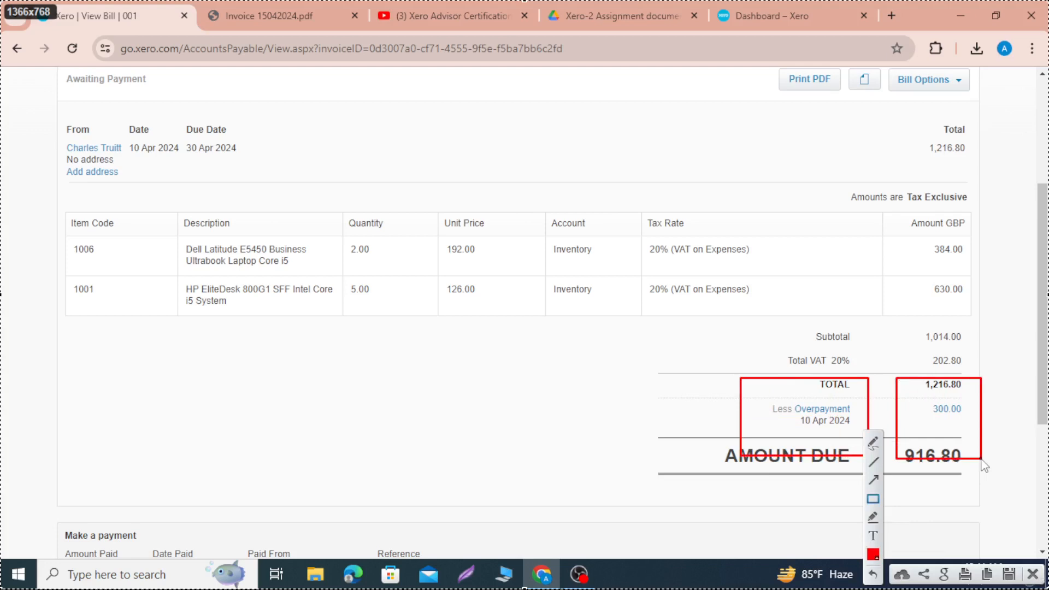
click(1034, 574)
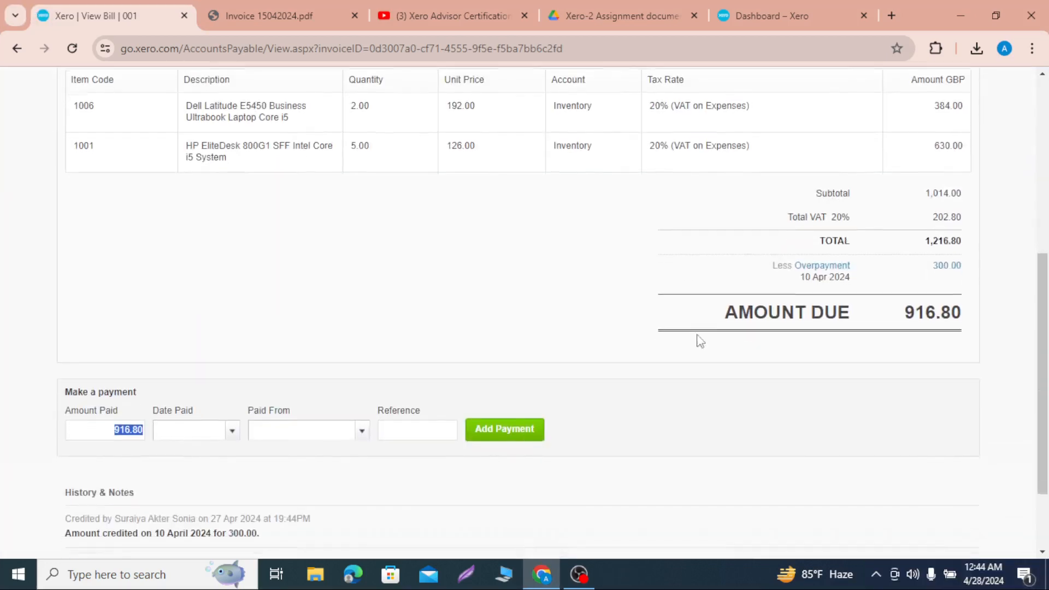
Step: Record a 916.80 payment on the bill dated 30 Apr 2024, paid from Metro Bank
click(234, 432)
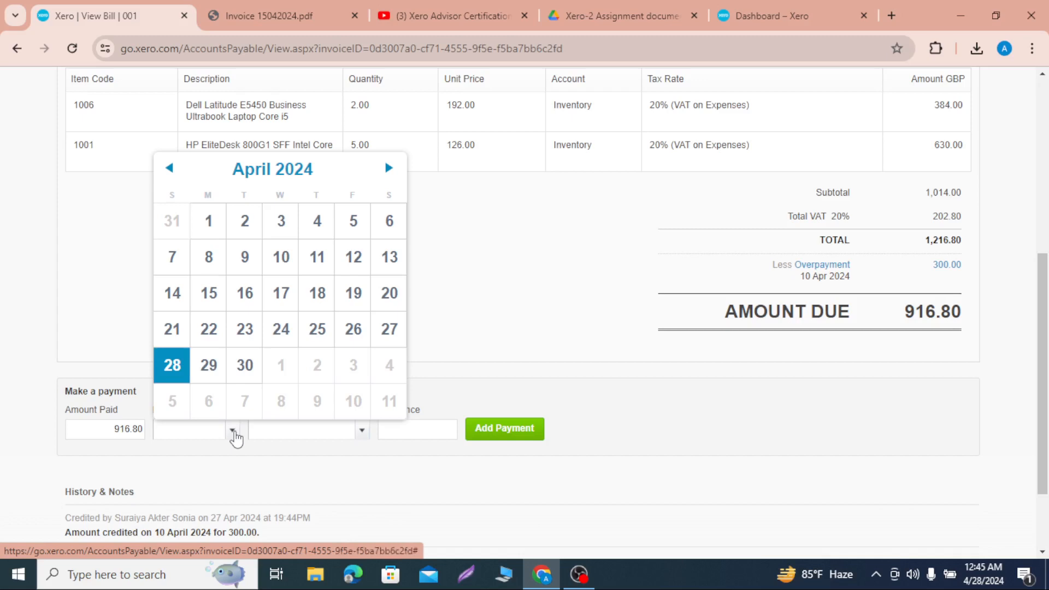
click(244, 374)
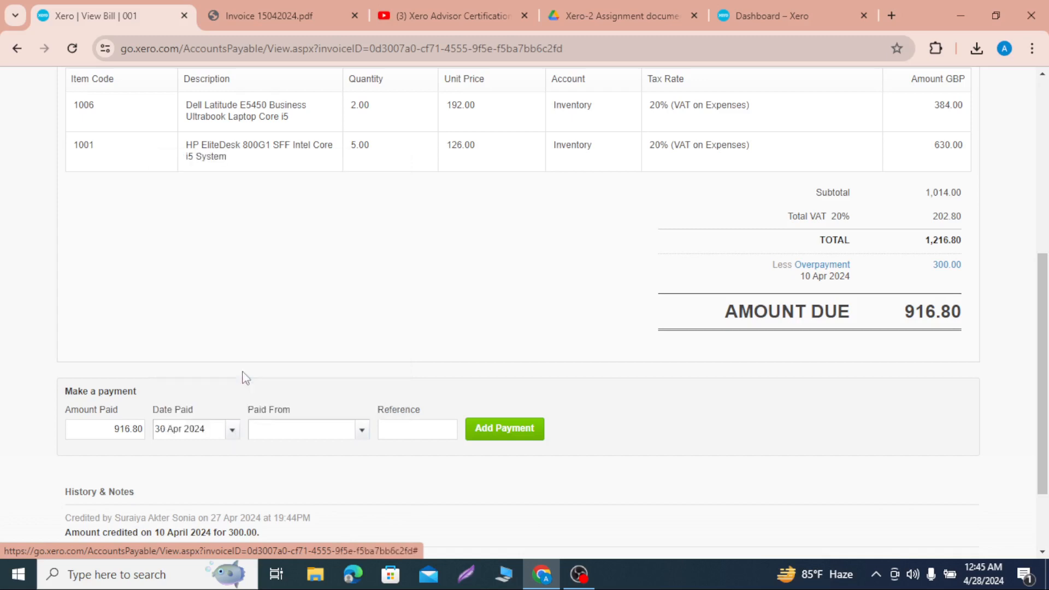
click(361, 431)
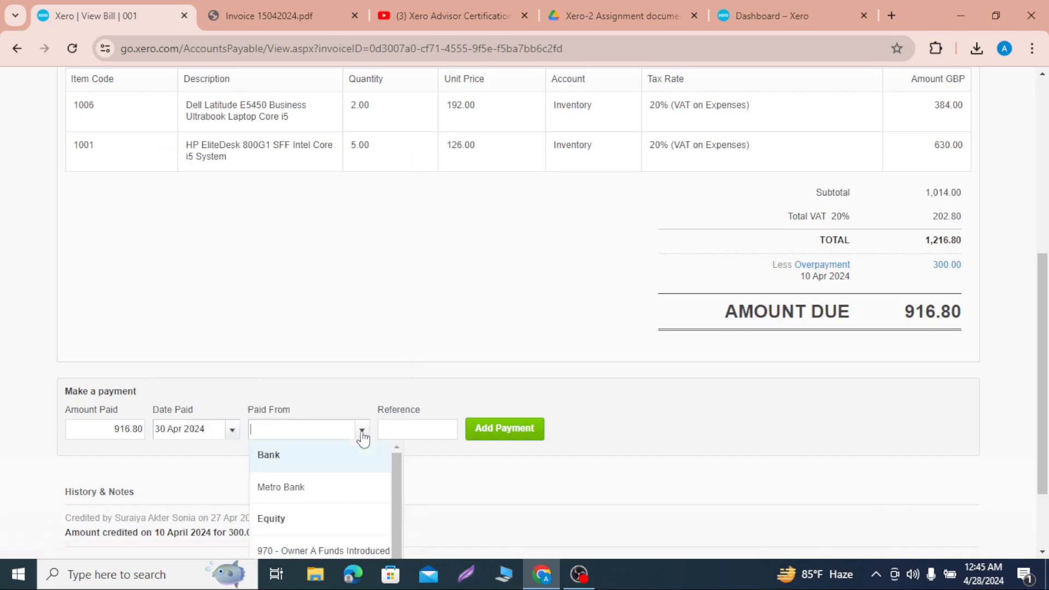
click(281, 487)
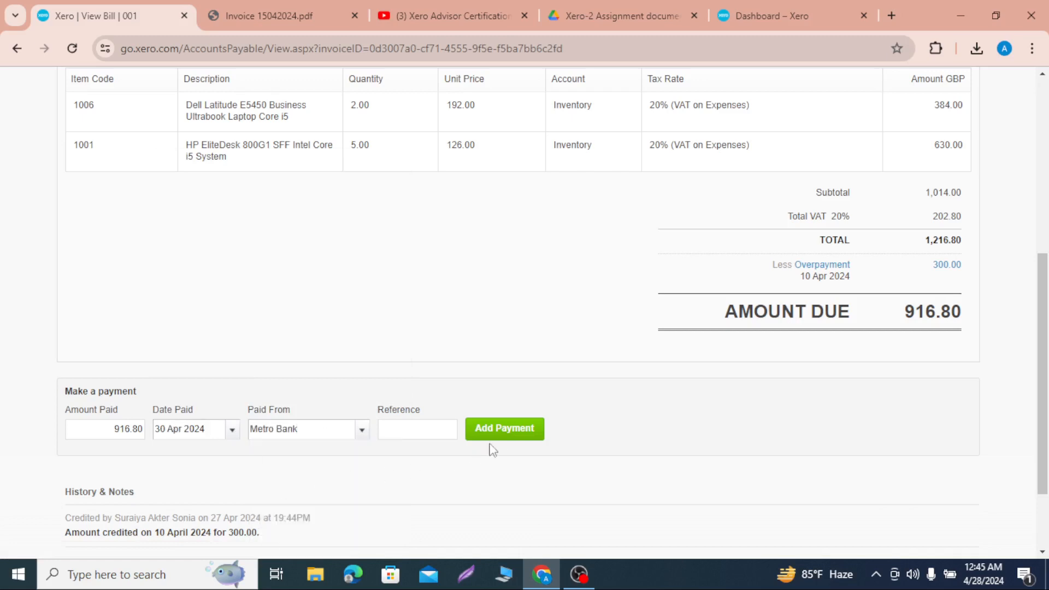
click(507, 434)
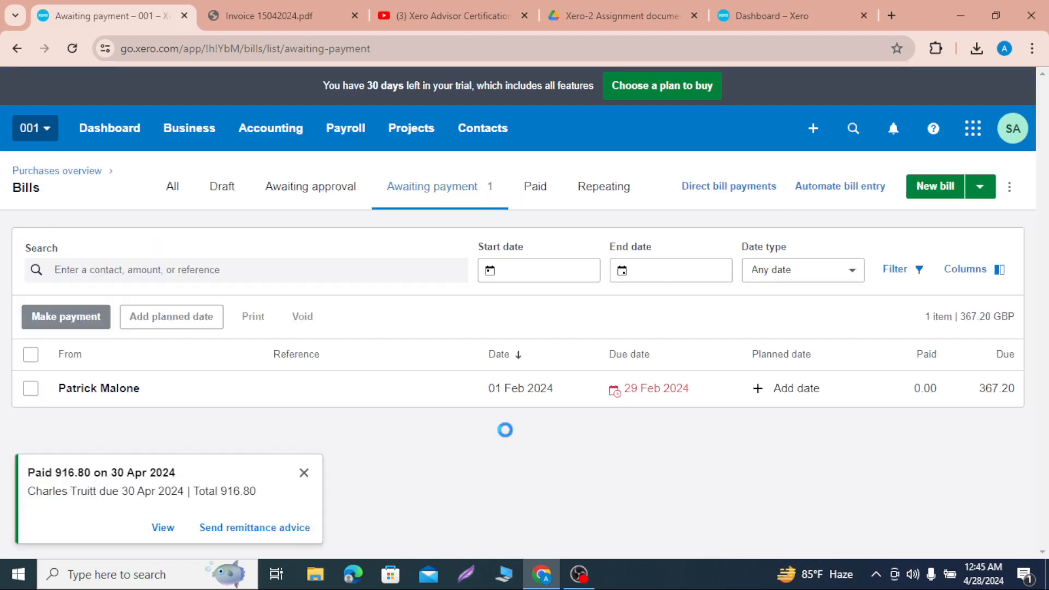
Step: Open the 10 Apr 2024 bill from the list of paid bills, dismissing the payment notification
click(550, 201)
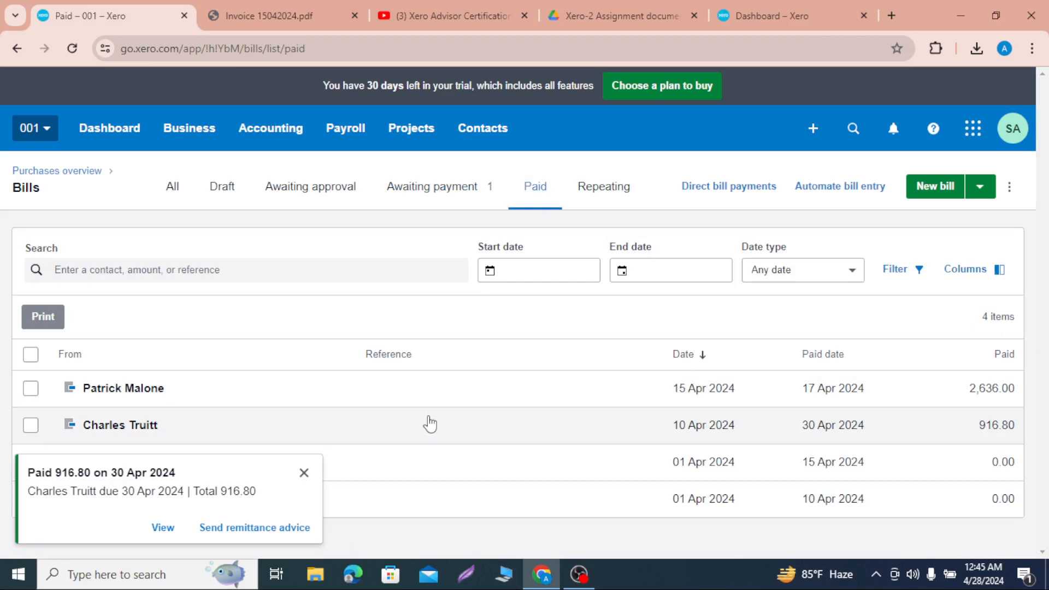
click(304, 471)
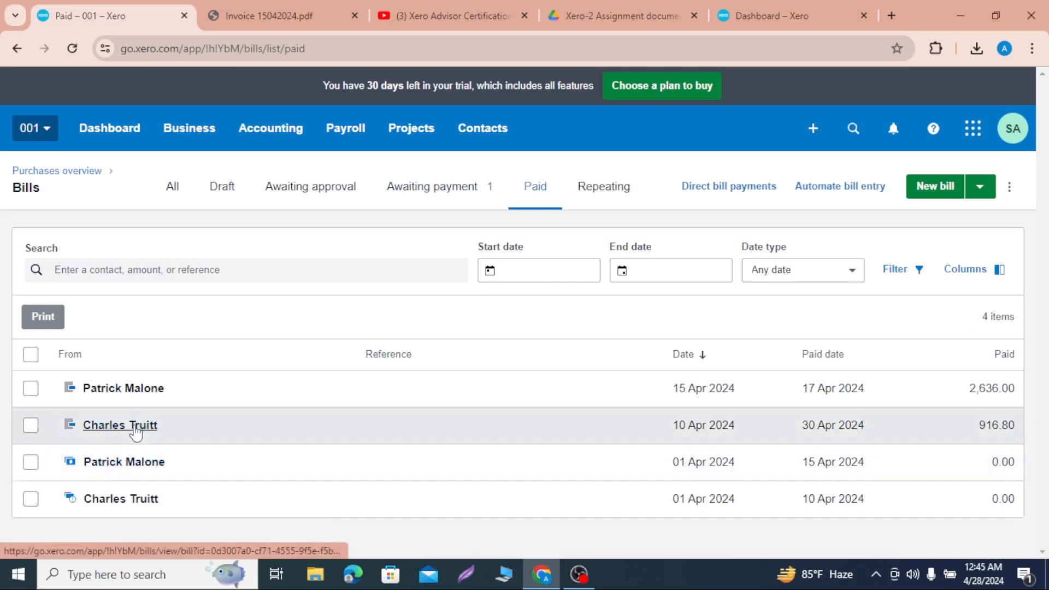
click(135, 429)
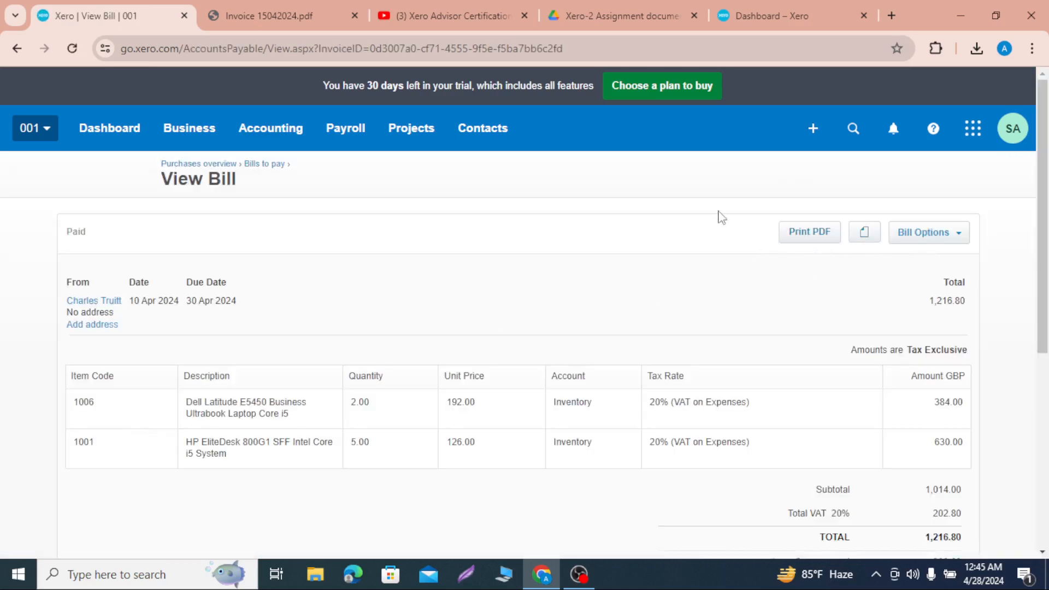
Step: Export the paid bill as a PDF and save a copy of it named Overpayment in Downloads
click(808, 234)
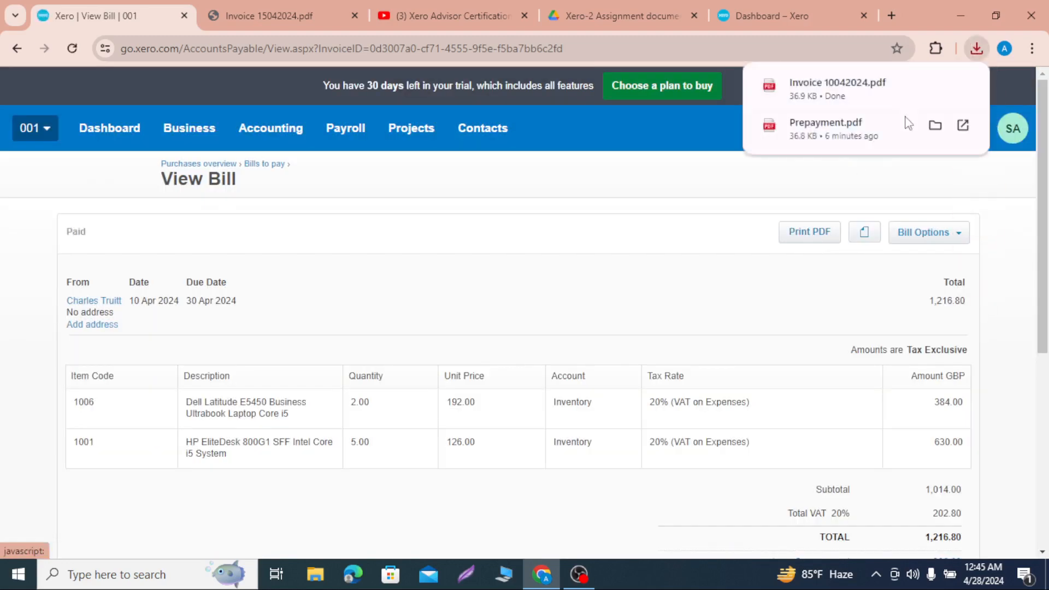
click(842, 83)
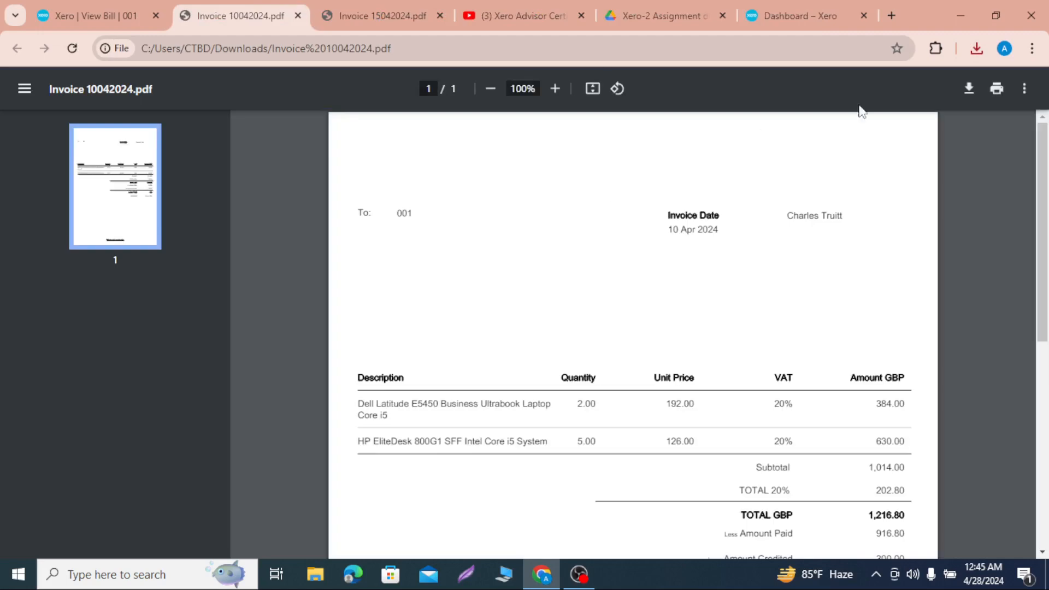
click(970, 90)
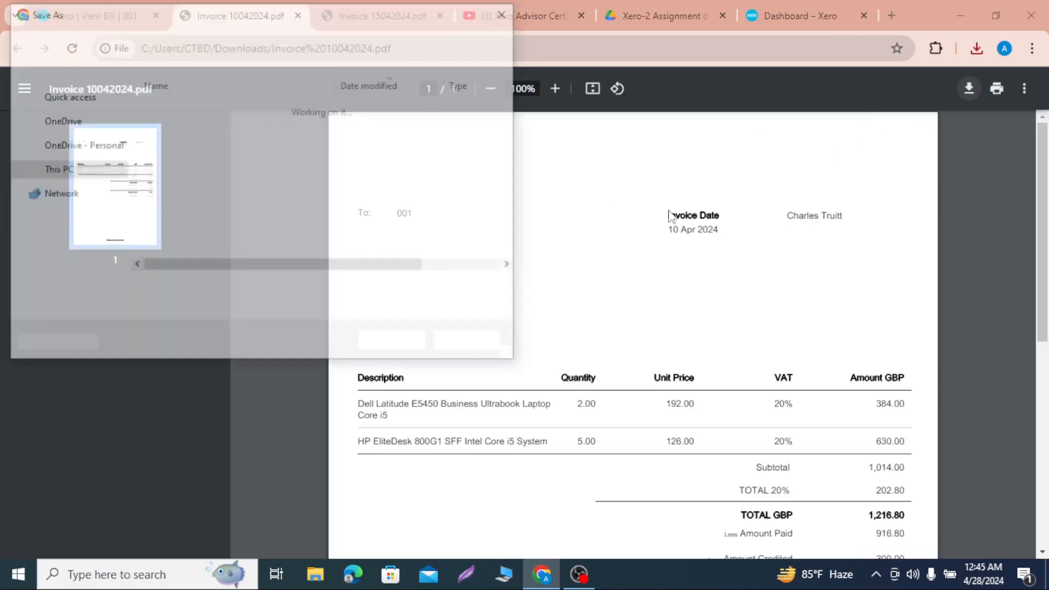
click(195, 292)
key(BackSpace)
key(BackSpace)
key(BackSpace)
key(BackSpace)
key(BackSpace)
key(BackSpace)
key(BackSpace)
key(BackSpace)
key(BackSpace)
key(BackSpace)
key(BackSpace)
key(BackSpace)
key(BackSpace)
key(BackSpace)
key(BackSpace)
key(BackSpace)
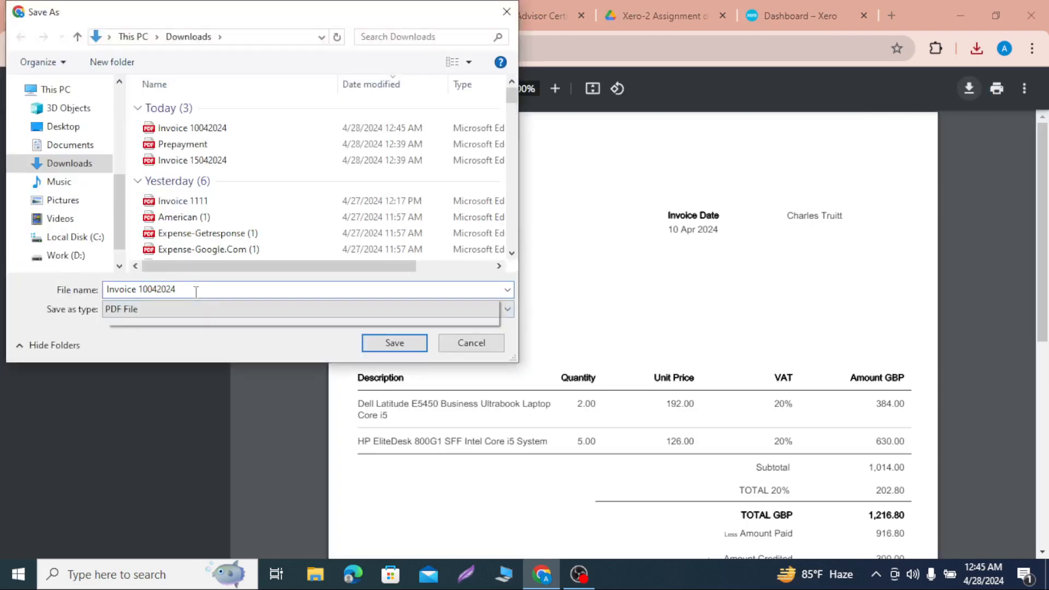
text(Ove)
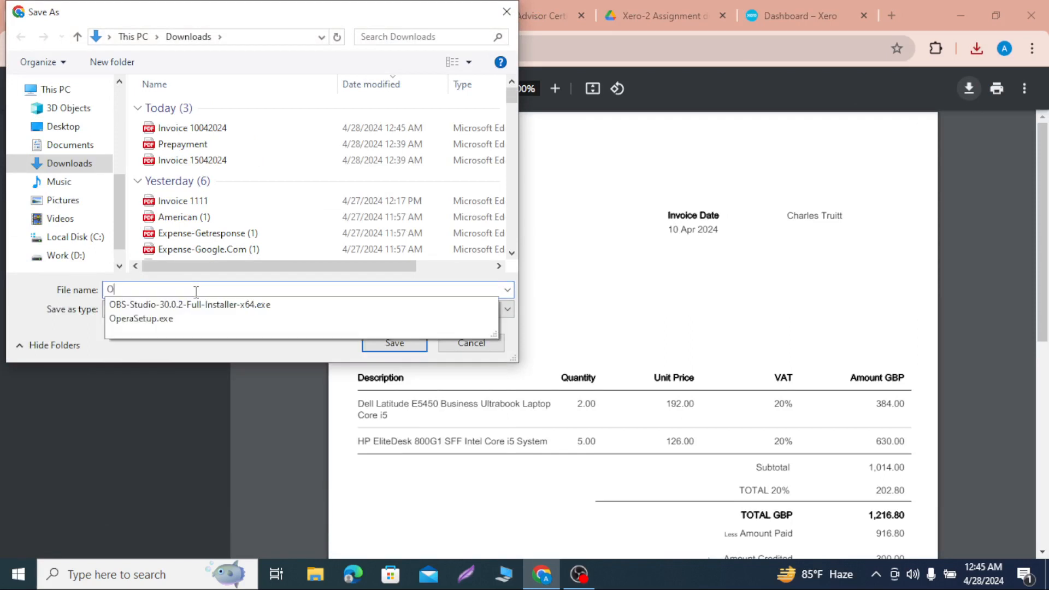
text(yment)
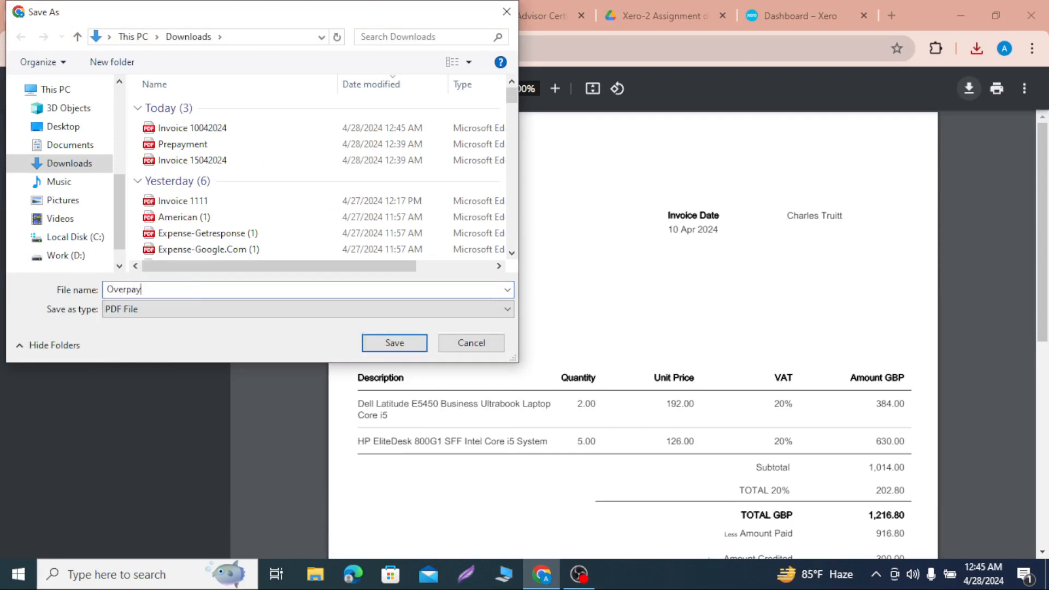
click(393, 343)
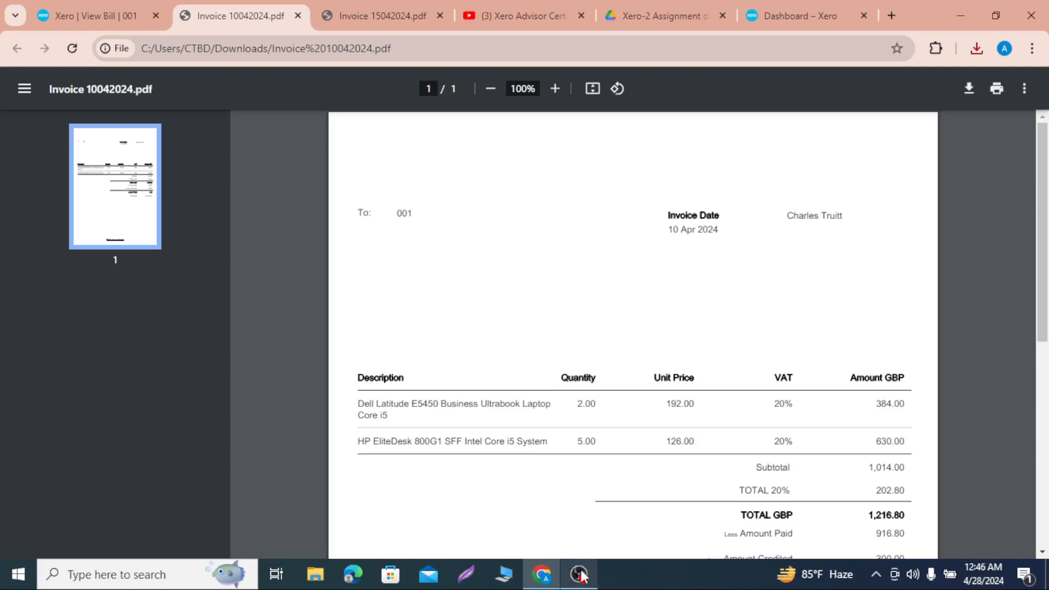
mouse_move(578, 574)
click(578, 522)
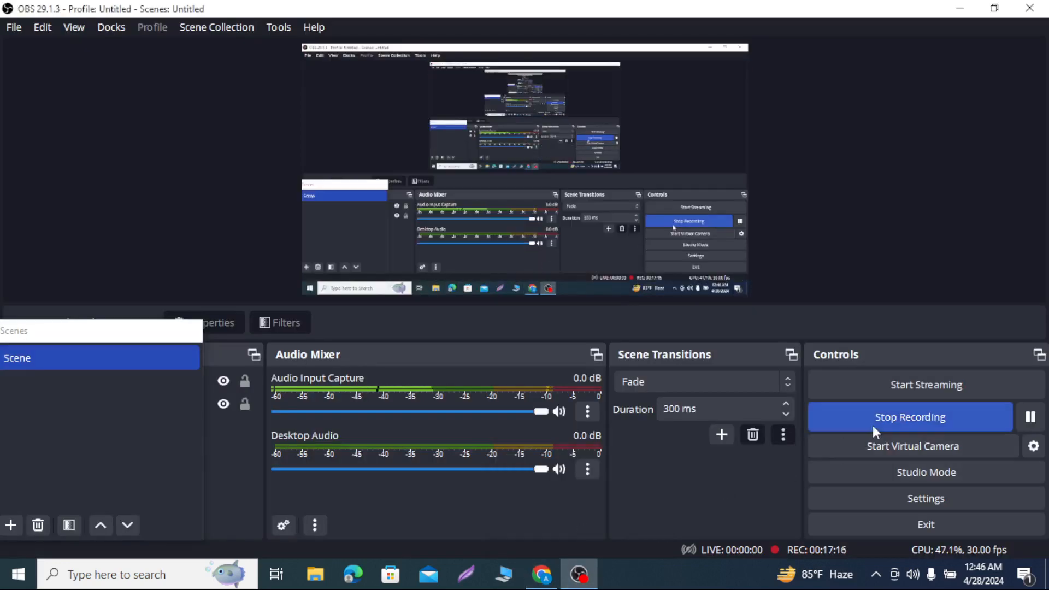